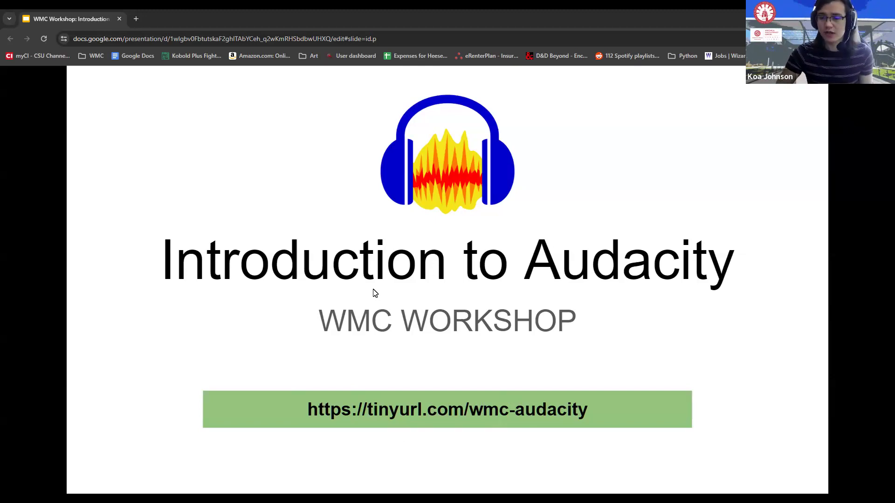
Advance the presentation to the Resources slide, open its Audacity Support link and look over the support home page
{"action": "key", "text": "Right"}
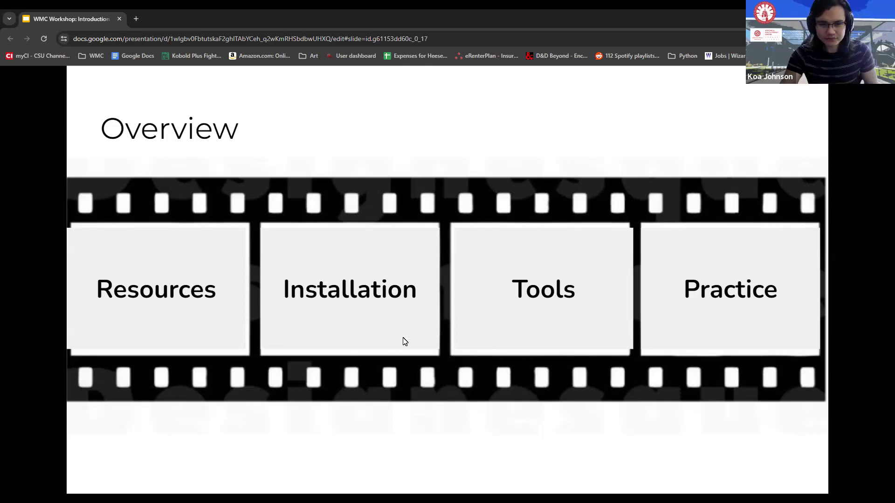
{"action": "key", "text": "Right"}
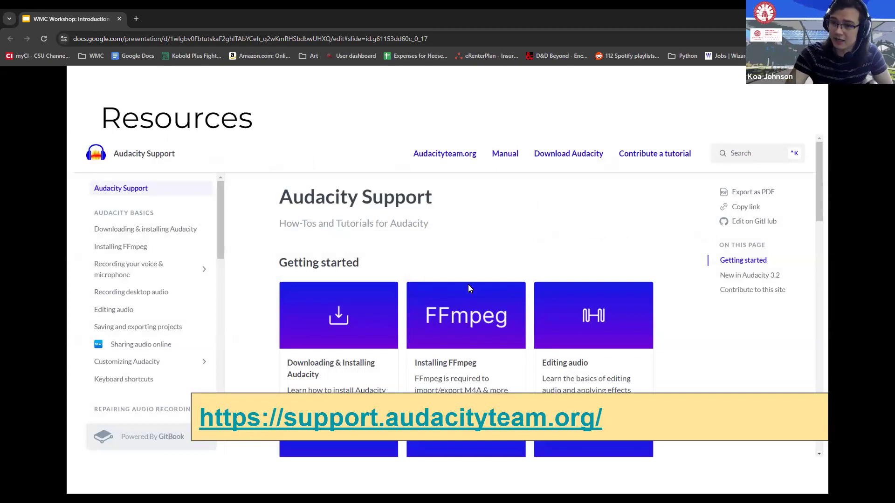
{"action": "left_click", "coordinate": [421, 425]}
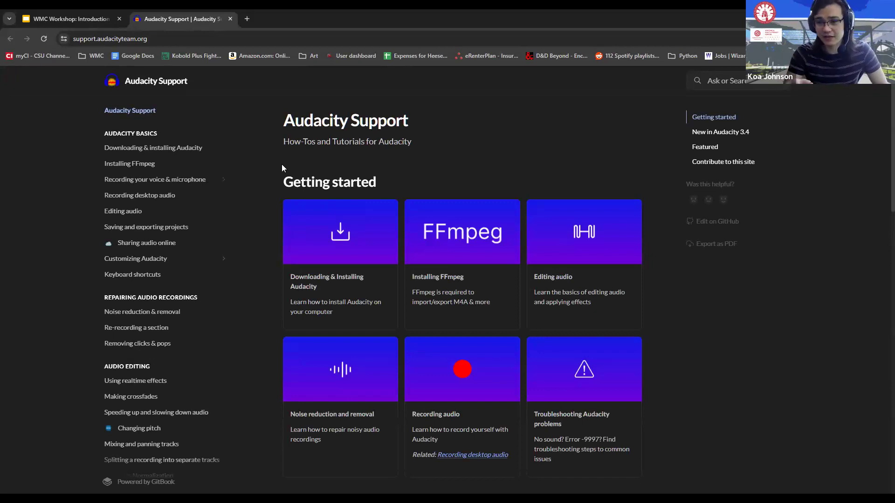
{"action": "scroll", "coordinate": [395, 245], "scroll_direction": "down", "scroll_amount": 15}
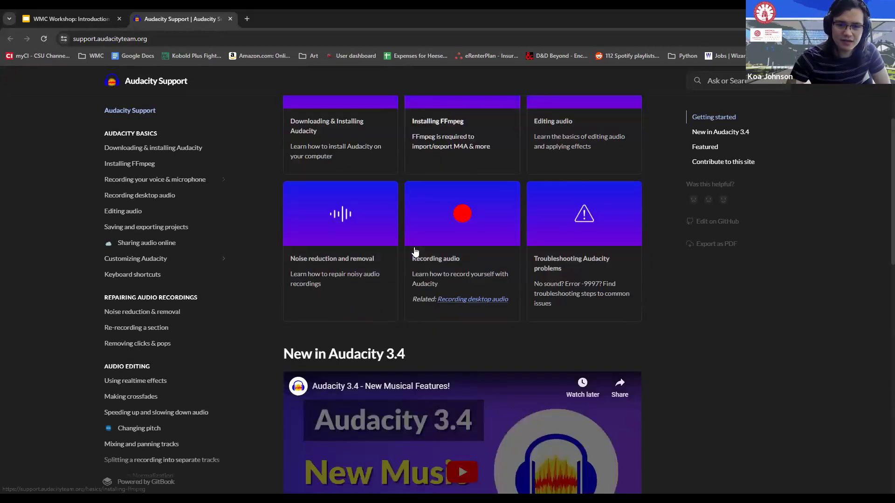
{"action": "scroll", "coordinate": [394, 250], "scroll_direction": "up", "scroll_amount": 15}
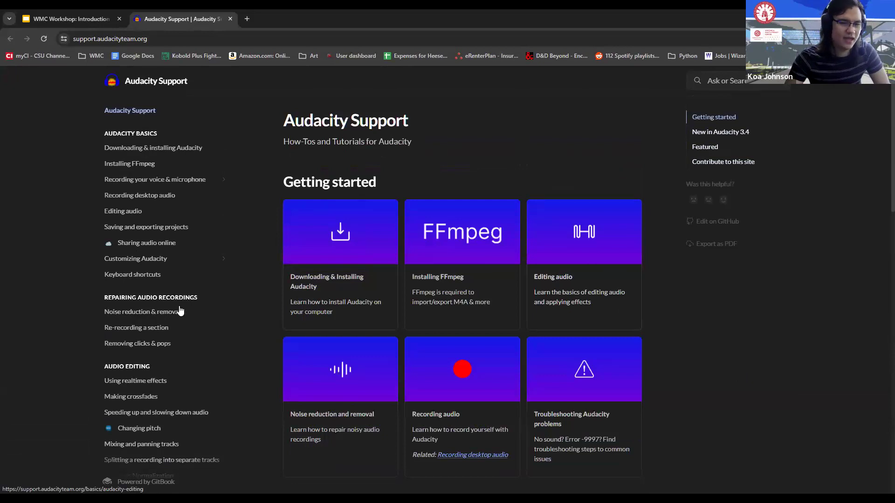
Open the Common troubleshooting steps article and examine its sections from Rescan audio devices to Check physical connections
{"action": "scroll", "coordinate": [182, 259], "scroll_direction": "down", "scroll_amount": 8}
{"action": "left_click", "coordinate": [182, 255]}
{"action": "left_click_drag", "start_coordinate": [340, 117], "coordinate": [491, 121]}
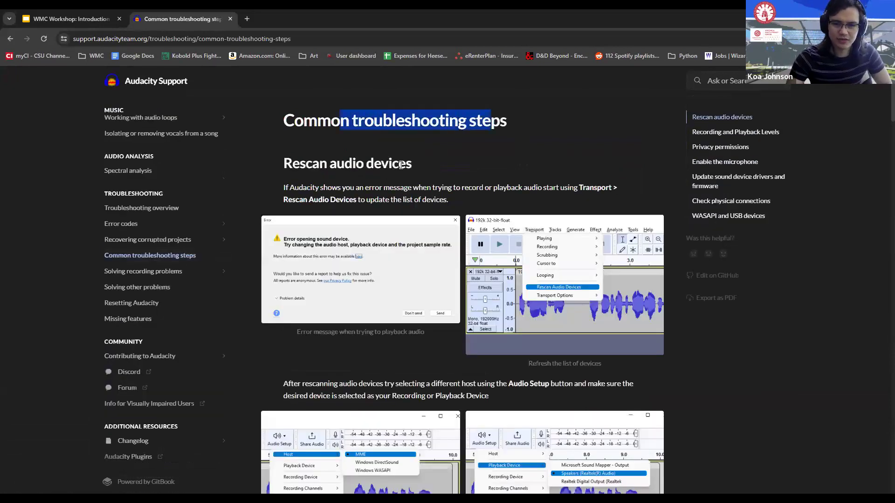
{"action": "scroll", "coordinate": [348, 198], "scroll_direction": "down", "scroll_amount": 3}
{"action": "scroll", "coordinate": [348, 197], "scroll_direction": "up", "scroll_amount": 2}
{"action": "left_click_drag", "start_coordinate": [300, 150], "coordinate": [450, 150]}
{"action": "left_click", "coordinate": [419, 186]}
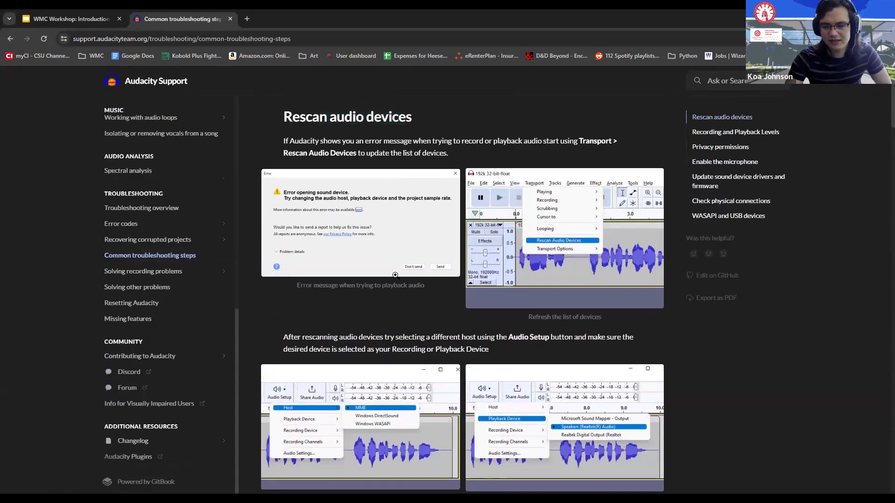
{"action": "scroll", "coordinate": [459, 269], "scroll_direction": "down", "scroll_amount": 6}
{"action": "scroll", "coordinate": [459, 269], "scroll_direction": "down", "scroll_amount": 20}
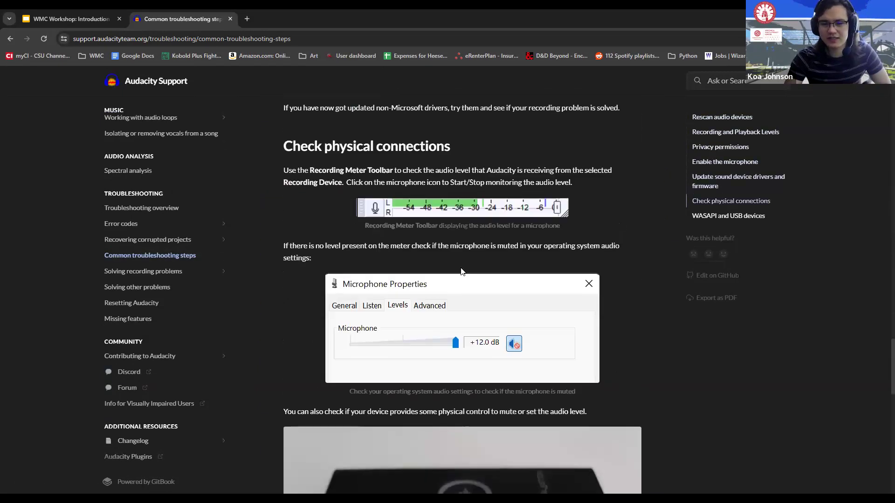
{"action": "scroll", "coordinate": [461, 271], "scroll_direction": "down", "scroll_amount": 2}
{"action": "scroll", "coordinate": [326, 187], "scroll_direction": "up", "scroll_amount": 2}
Close the support page and open the Audacity download link from the presentation's Installation slide
{"action": "left_click", "coordinate": [70, 18]}
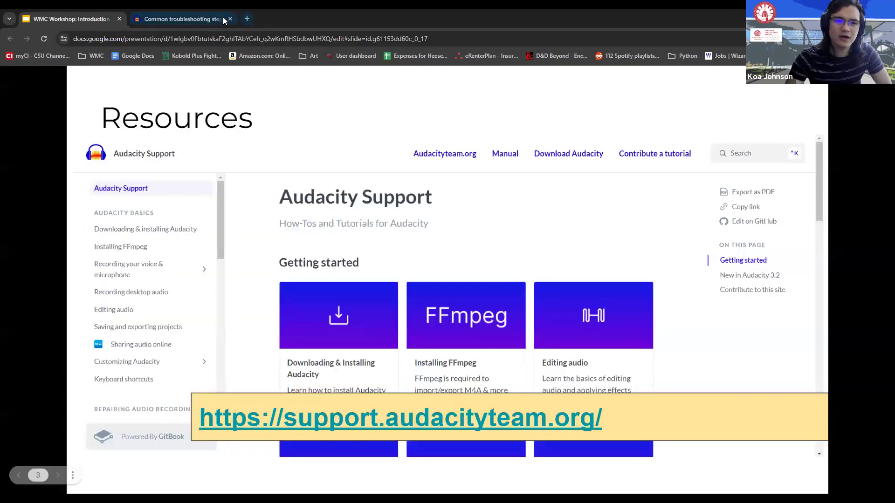
{"action": "left_click", "coordinate": [229, 19]}
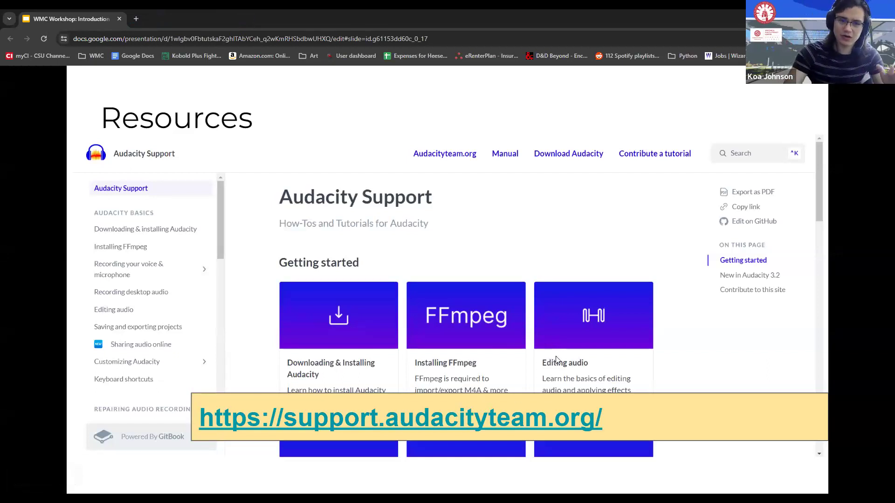
{"action": "key", "text": "Right"}
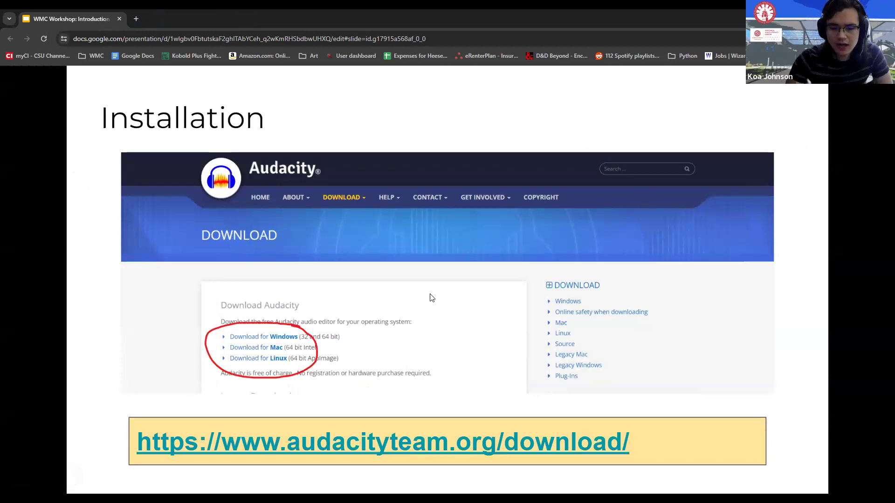
{"action": "left_click", "coordinate": [321, 448]}
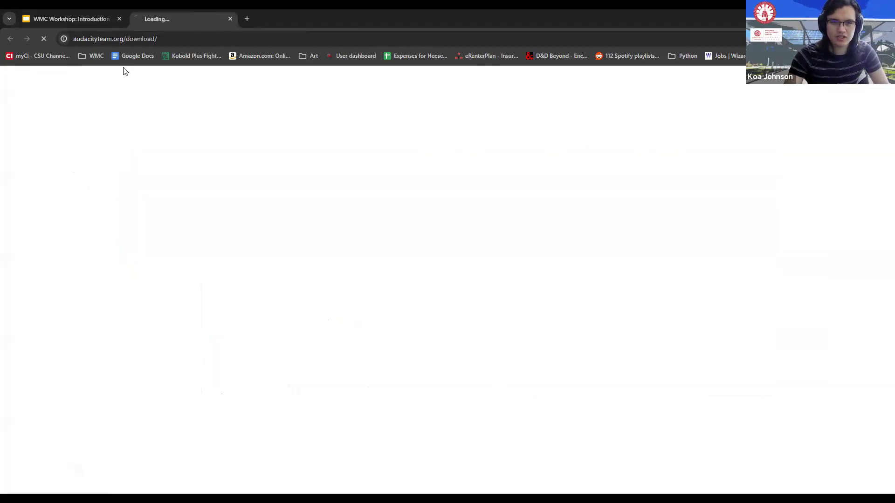
Search Google for audacity in a new tab and open the Downloads page of the official Audacity site
{"action": "left_click", "coordinate": [245, 18]}
{"action": "type", "text": "audacit"}
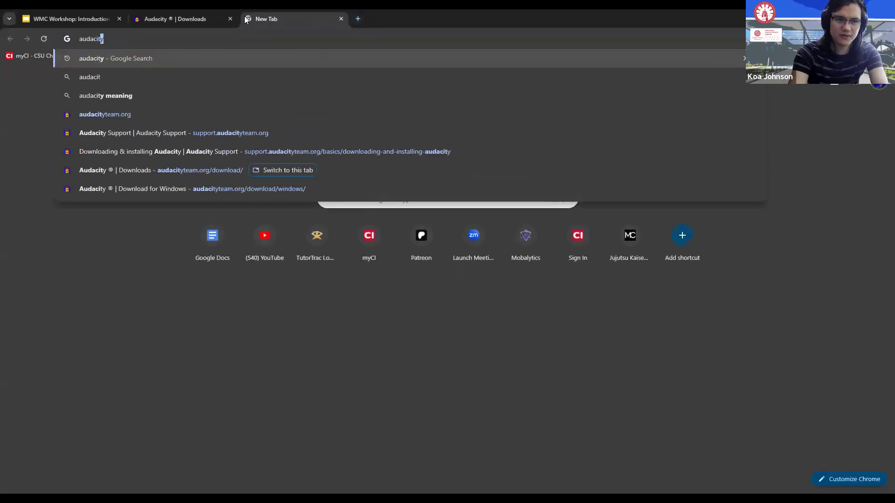
{"action": "key", "text": "Return"}
{"action": "left_click_drag", "start_coordinate": [107, 157], "coordinate": [396, 199]}
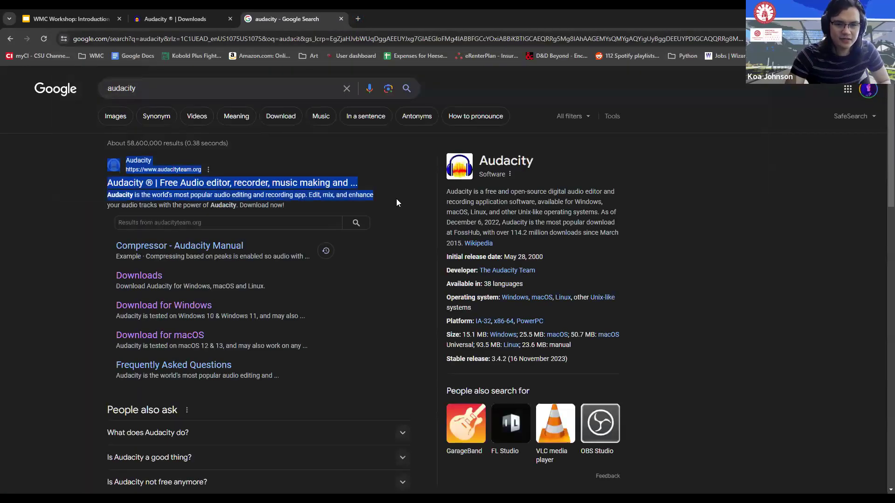
{"action": "left_click", "coordinate": [305, 184]}
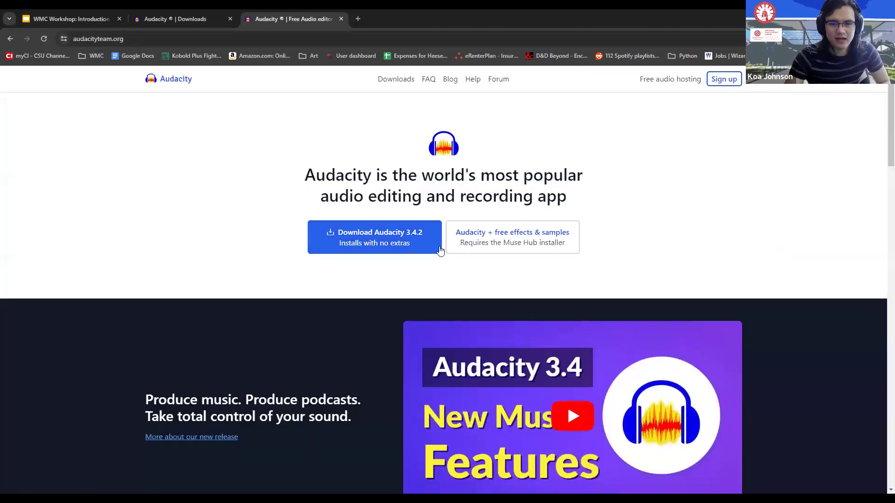
{"action": "left_click", "coordinate": [406, 100]}
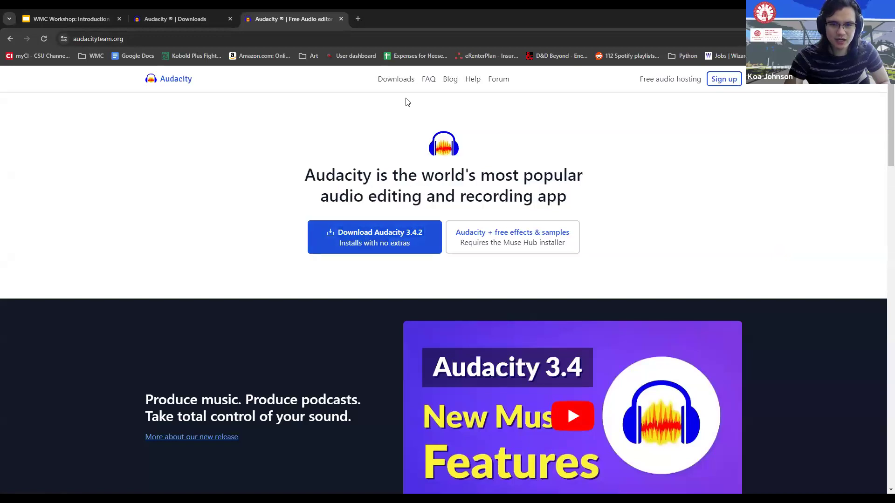
{"action": "left_click", "coordinate": [395, 78]}
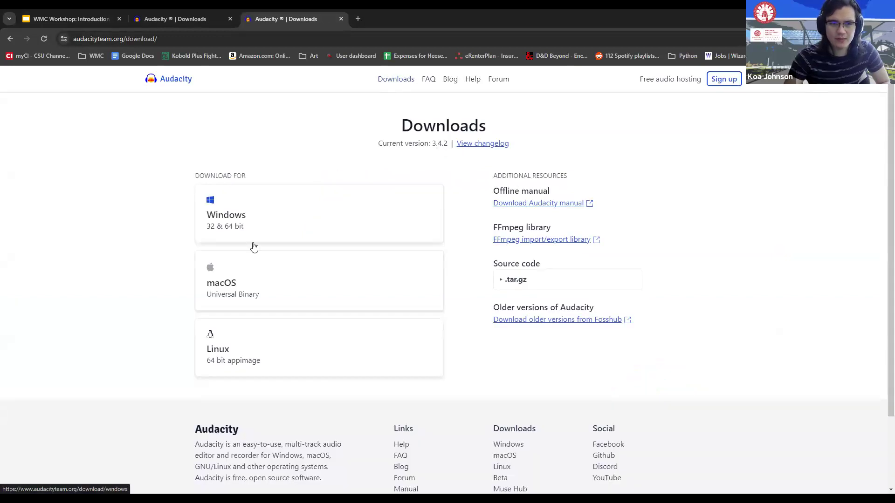
Close the duplicate Downloads tab and briefly visit the macOS download page from the remaining one
{"action": "left_click", "coordinate": [72, 18]}
{"action": "left_click", "coordinate": [335, 18]}
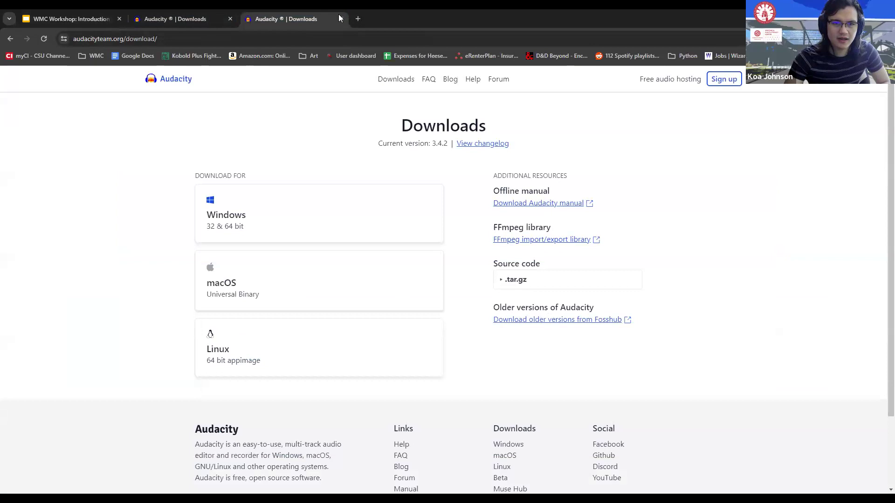
{"action": "left_click", "coordinate": [341, 18]}
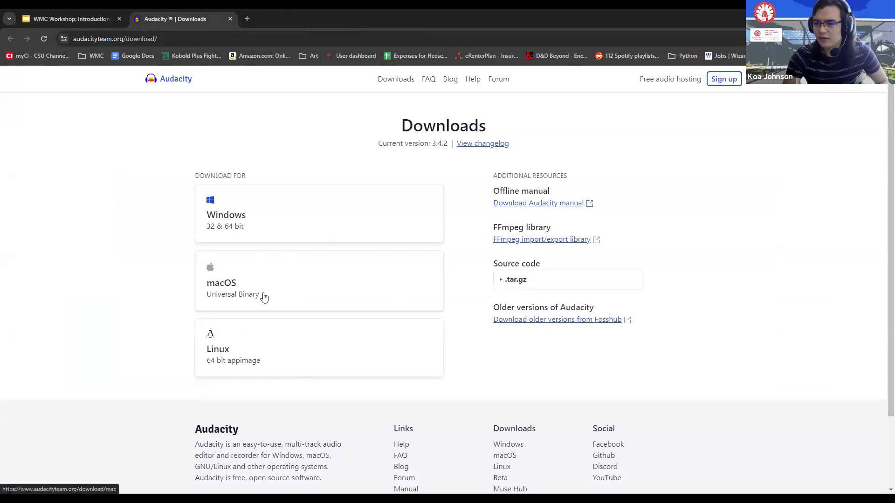
{"action": "left_click", "coordinate": [256, 267]}
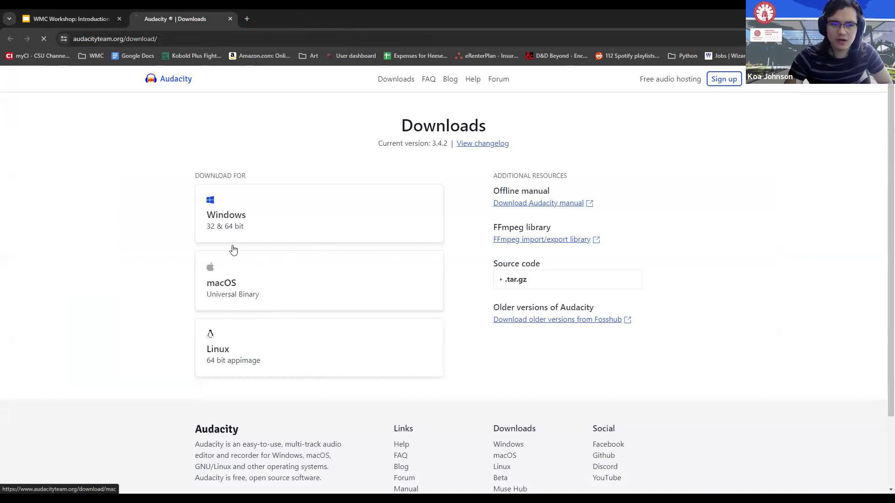
{"action": "left_click", "coordinate": [15, 41]}
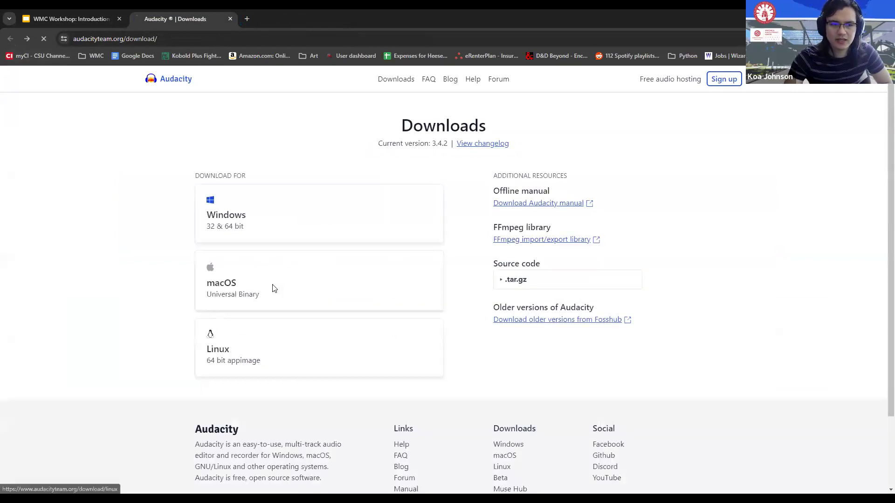
Open the Windows download page and examine its installer options, highlighting the recommended 64 bit installer
{"action": "left_click", "coordinate": [325, 219]}
{"action": "triple_click", "coordinate": [326, 219]}
{"action": "left_click", "coordinate": [375, 238]}
{"action": "scroll", "coordinate": [364, 340], "scroll_direction": "down", "scroll_amount": 7}
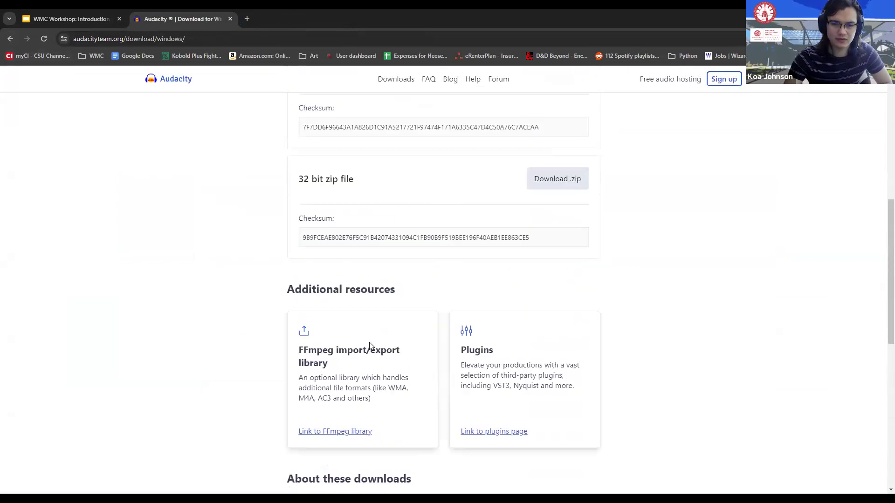
{"action": "scroll", "coordinate": [375, 340], "scroll_direction": "up", "scroll_amount": 8}
{"action": "triple_click", "coordinate": [300, 216]}
{"action": "left_click_drag", "start_coordinate": [438, 211], "coordinate": [367, 222]}
{"action": "left_click", "coordinate": [306, 231]}
{"action": "left_click", "coordinate": [388, 221]}
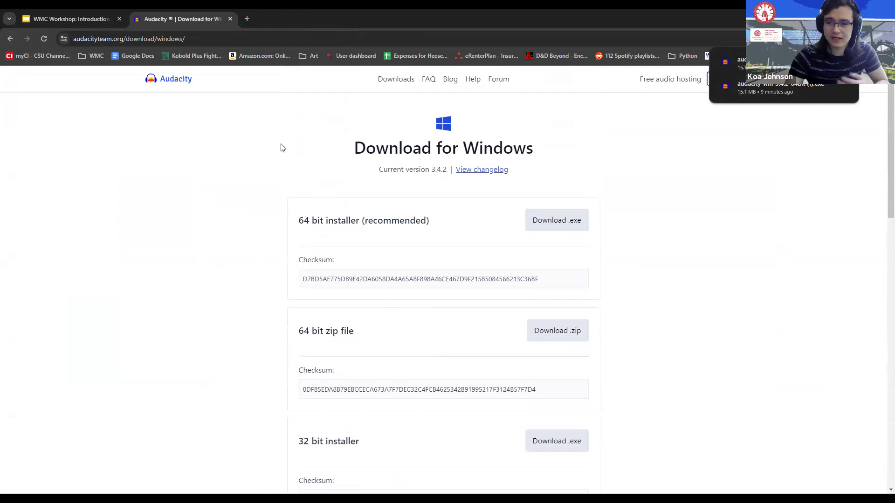
Look at the macOS download options, and close the download site to return to the presentation's Installation slide
{"action": "key", "text": "alt+Left"}
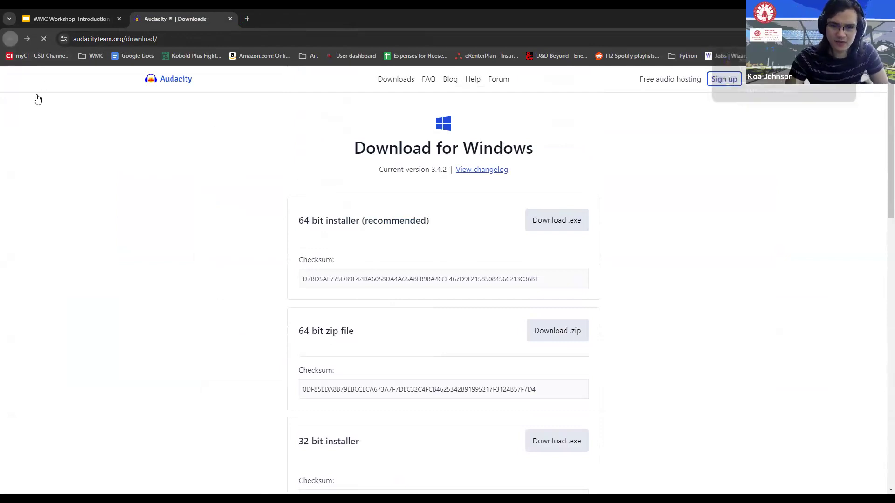
{"action": "left_click", "coordinate": [390, 220]}
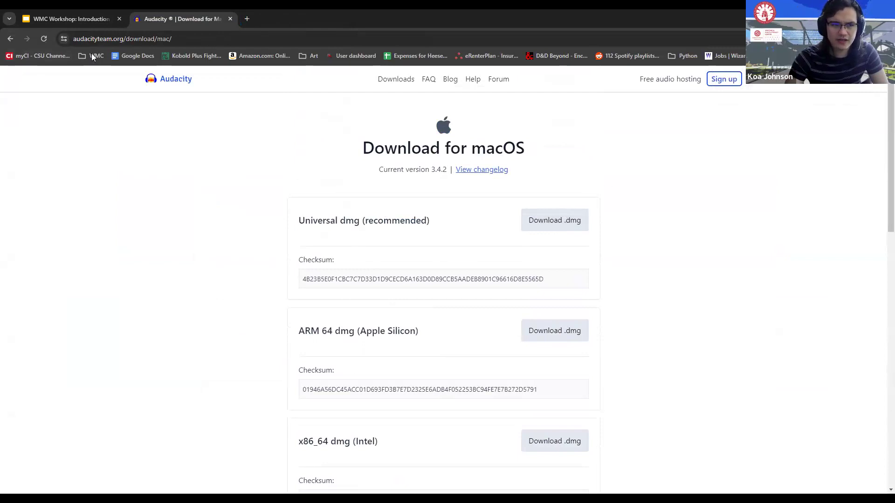
{"action": "left_click", "coordinate": [11, 39]}
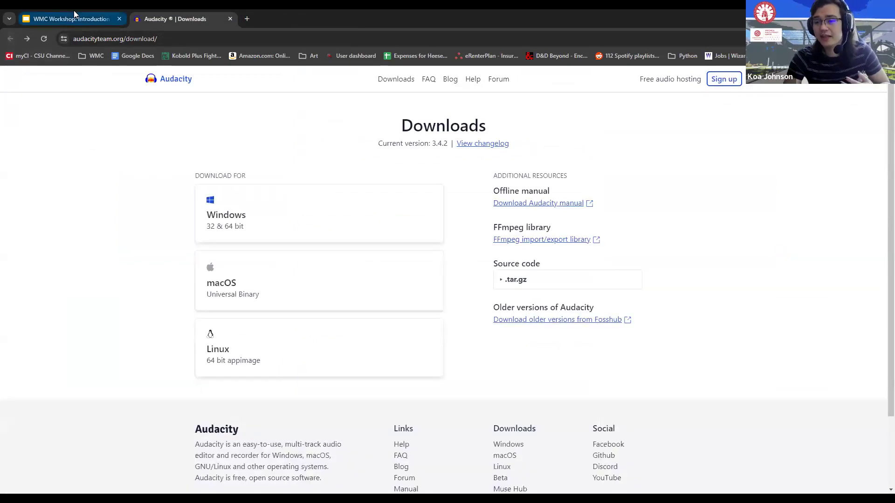
{"action": "left_click", "coordinate": [74, 10]}
{"action": "left_click", "coordinate": [230, 19]}
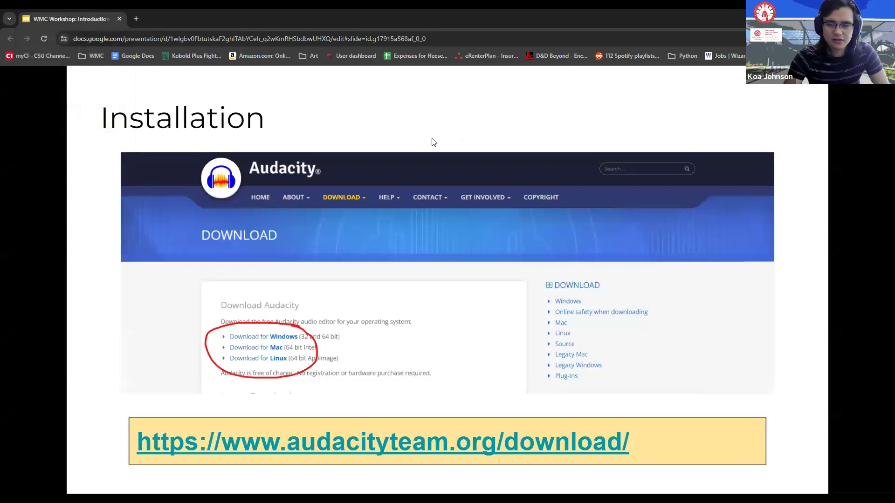
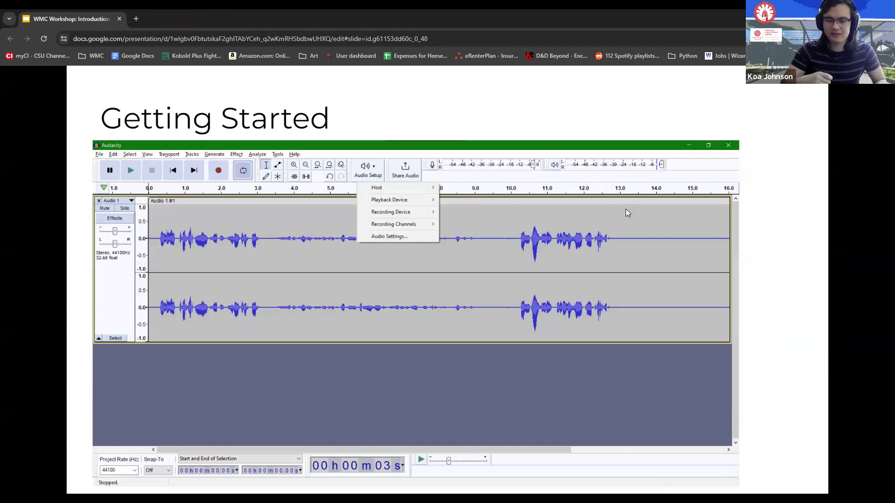
Reveal the Audio Settings and Timeline callouts on the Getting Started slide, and continue the presentation
{"action": "key", "text": "Right"}
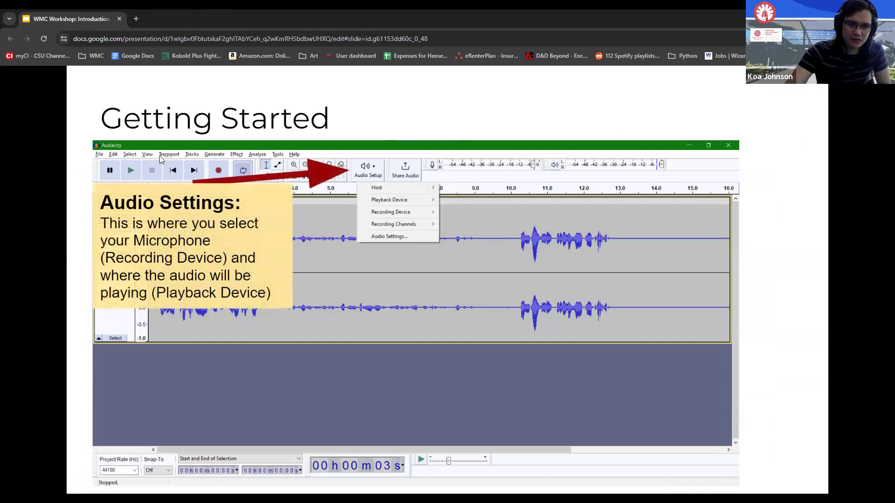
{"action": "key", "text": "Left"}
{"action": "key", "text": "Right"}
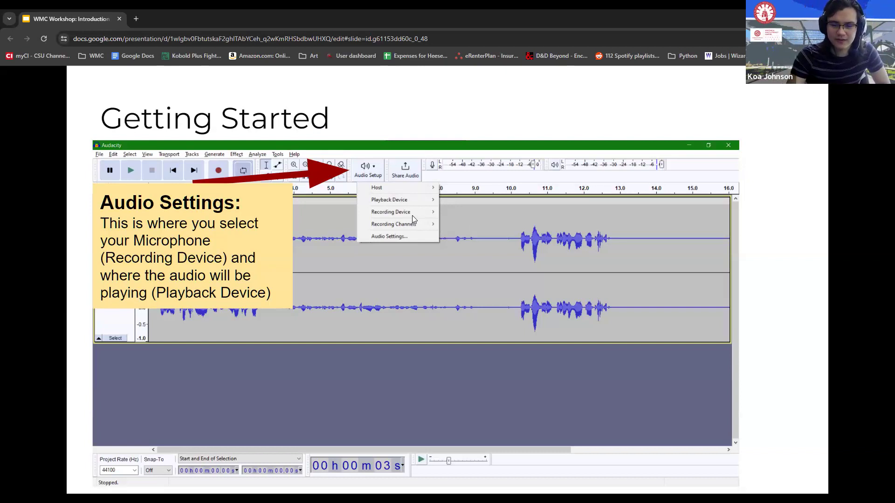
{"action": "key", "text": "Right"}
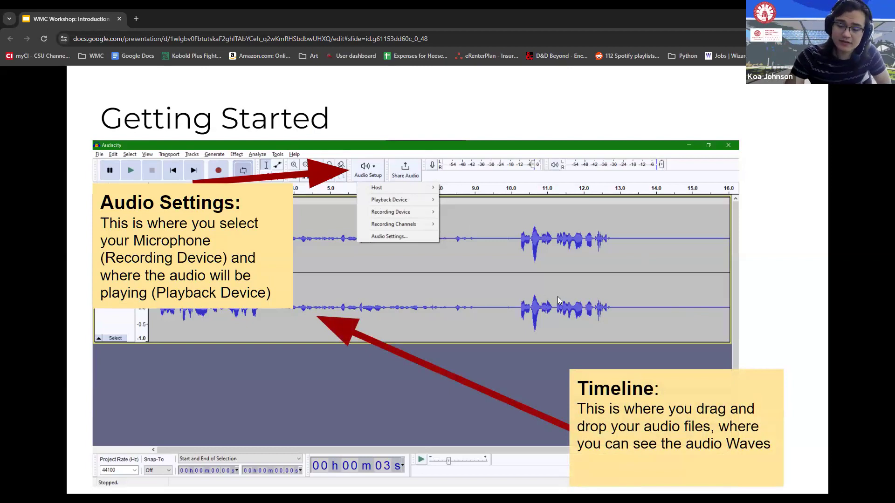
{"action": "left_click", "coordinate": [688, 325]}
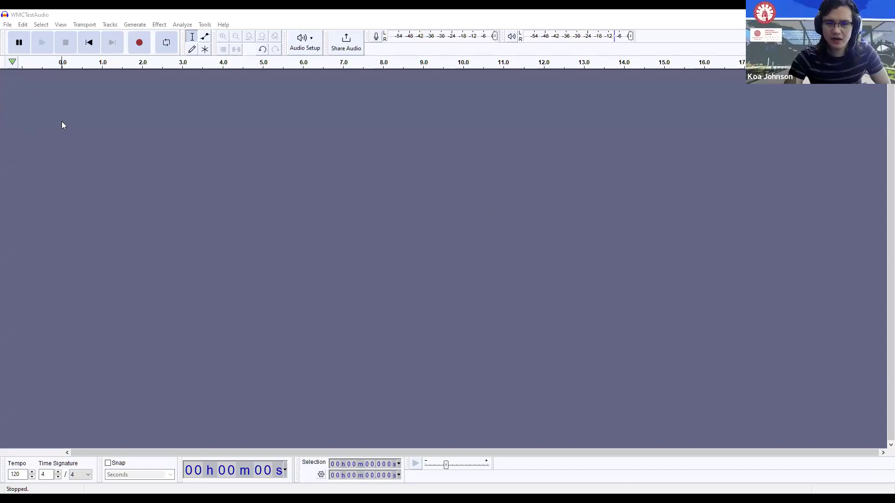
Switch to Audacity and examine the playback and recording device choices in Audio Setup, leaving them as set
{"action": "left_click", "coordinate": [384, 153]}
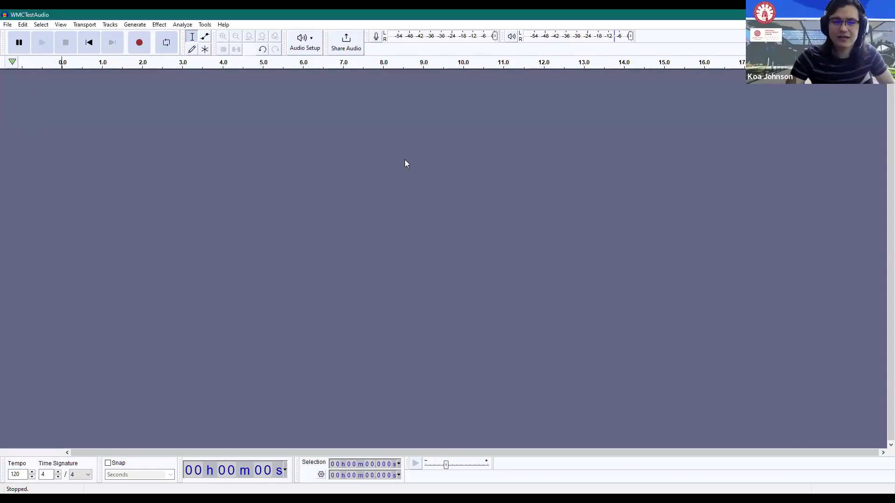
{"action": "left_click", "coordinate": [298, 43]}
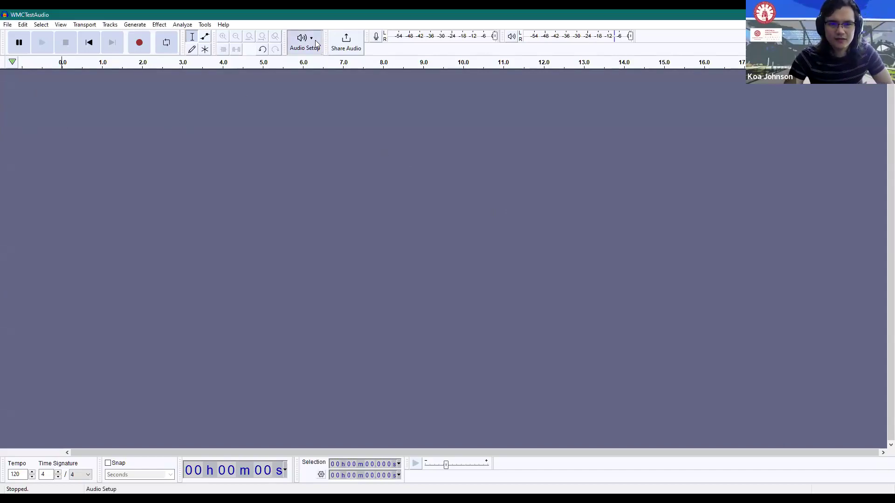
{"action": "left_click", "coordinate": [246, 114]}
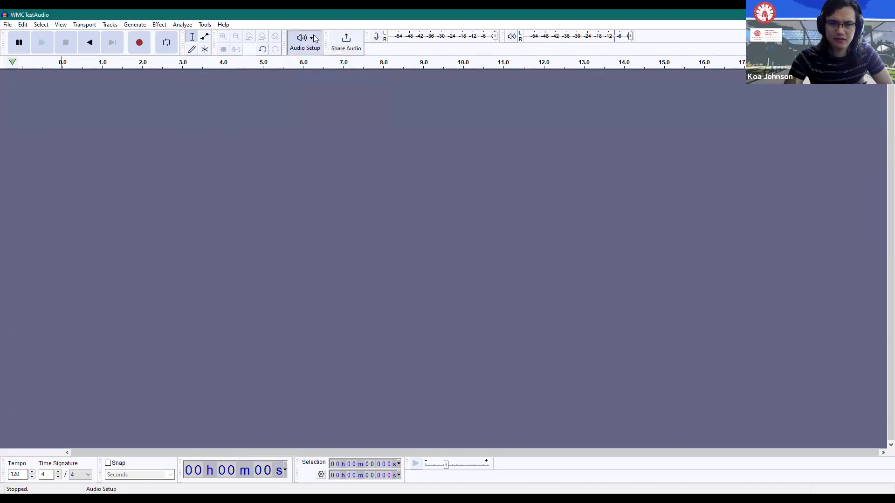
{"action": "left_click", "coordinate": [312, 45]}
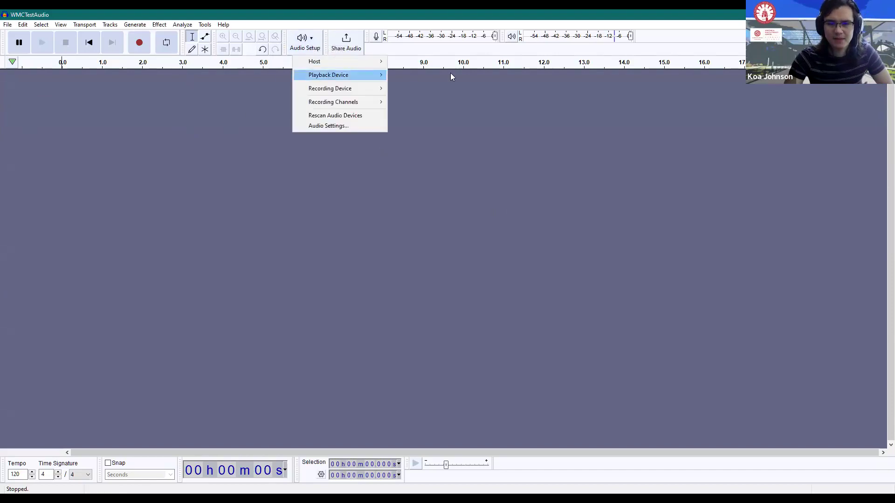
{"action": "mouse_move", "coordinate": [334, 74]}
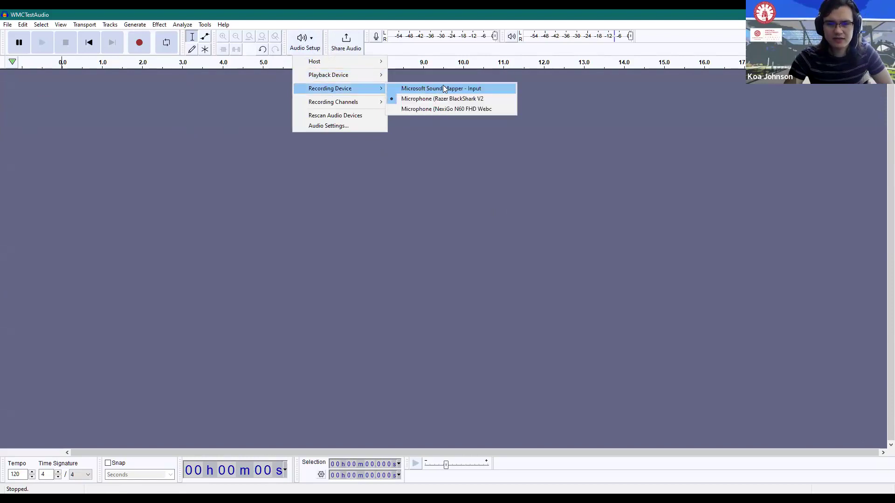
{"action": "left_click", "coordinate": [601, 100]}
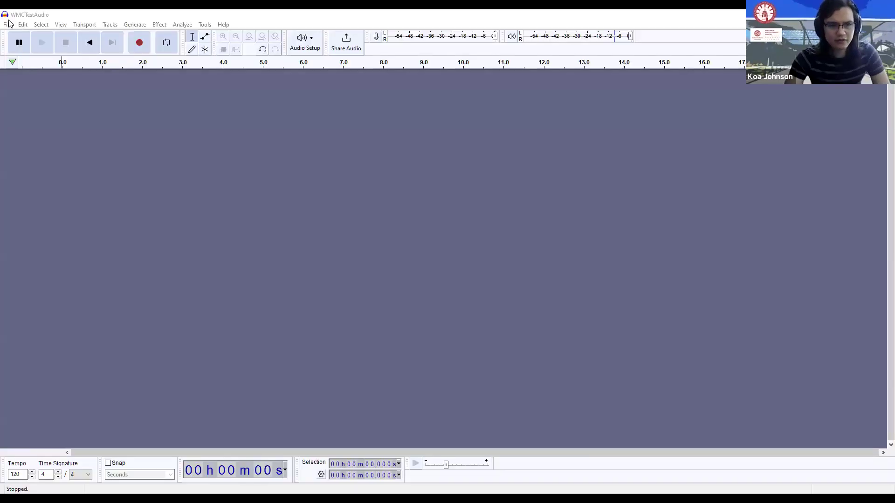
Import the WMCTestAudio file from the Audacity Practice Files folder as an audio track
{"action": "left_click", "coordinate": [8, 24]}
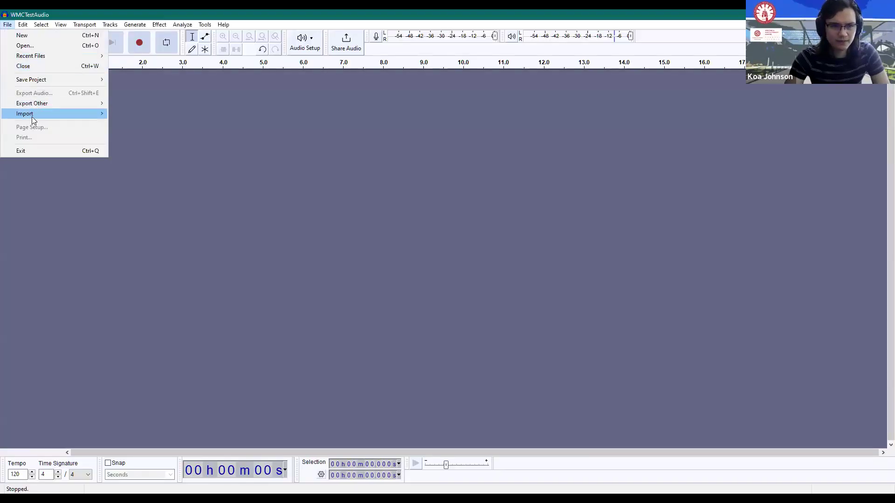
{"action": "mouse_move", "coordinate": [32, 117]}
{"action": "left_click", "coordinate": [137, 117]}
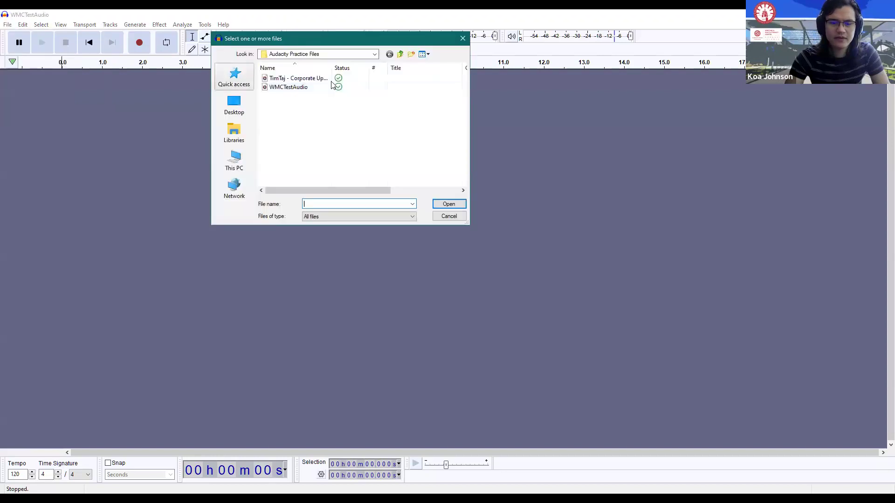
{"action": "left_click", "coordinate": [298, 87]}
{"action": "double_click", "coordinate": [339, 86]}
{"action": "left_click_drag", "start_coordinate": [412, 452], "coordinate": [373, 279]}
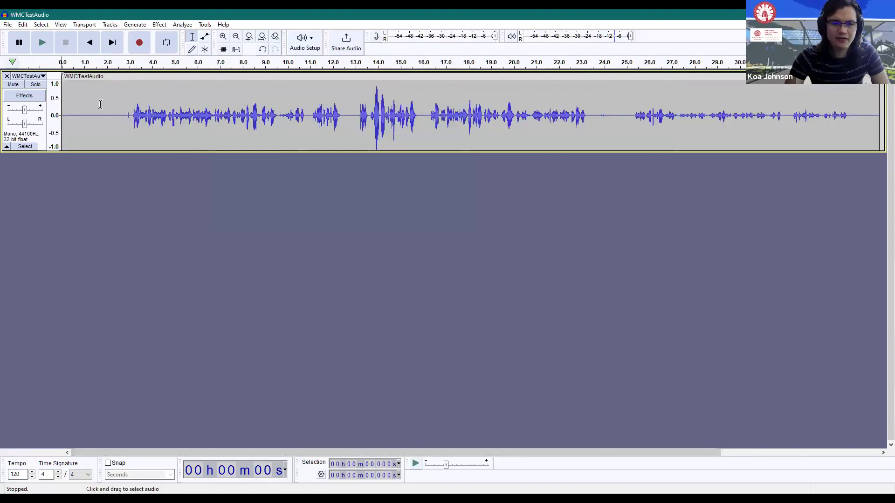
Return the playhead to the start of the imported track, play the recording through, and stop playback
{"action": "left_click", "coordinate": [154, 107]}
{"action": "left_click", "coordinate": [493, 107]}
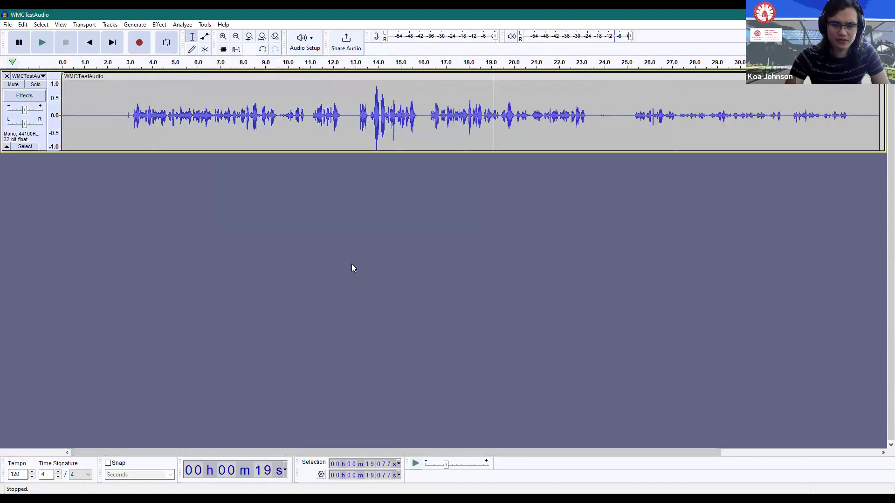
{"action": "left_click", "coordinate": [89, 42]}
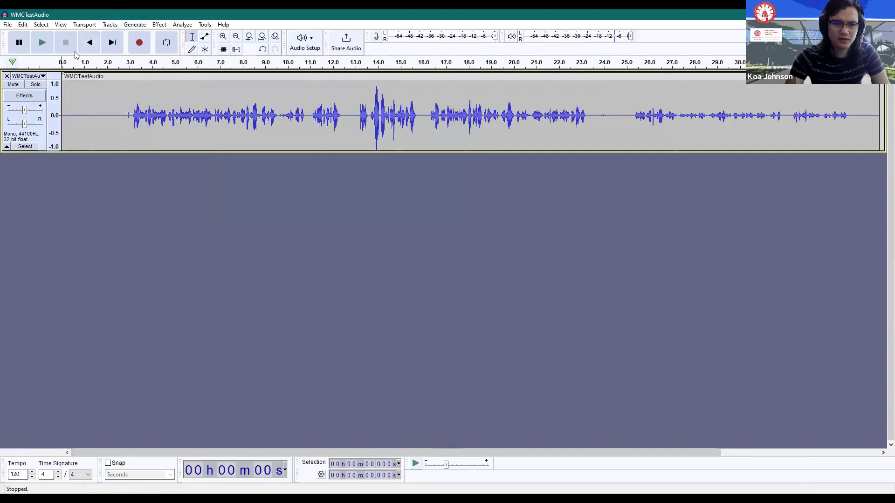
{"action": "left_click", "coordinate": [41, 43]}
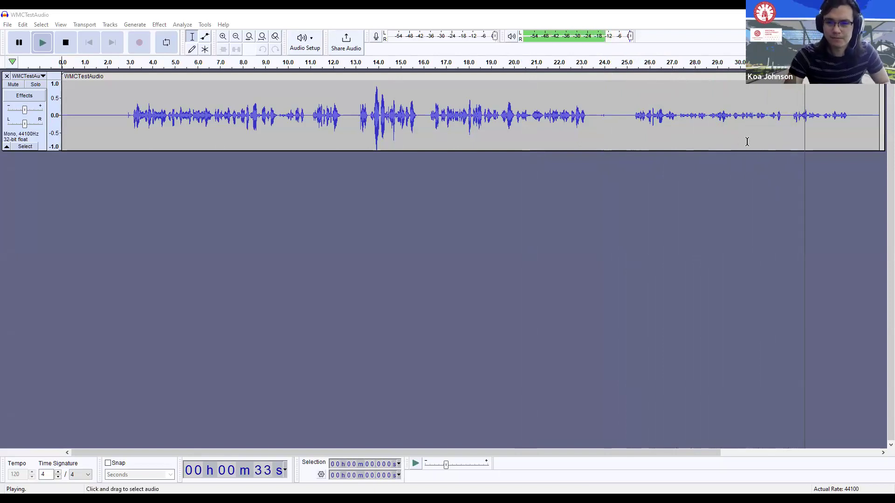
{"action": "left_click", "coordinate": [56, 45]}
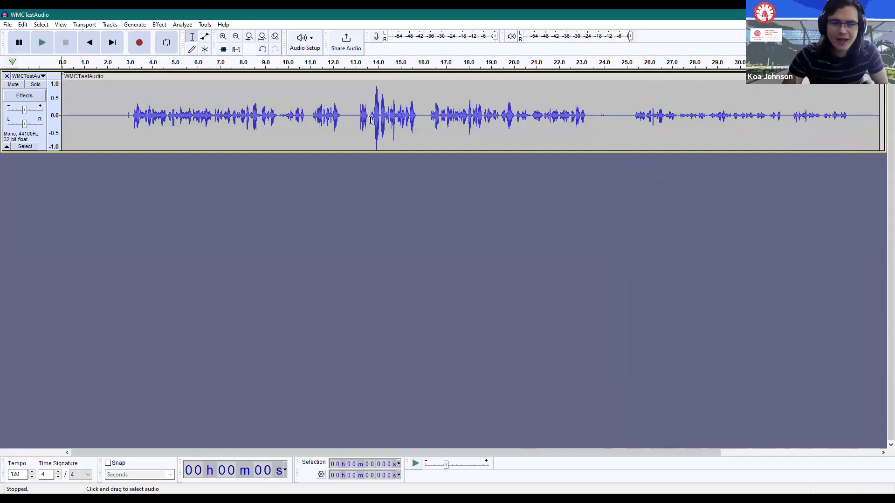
Highlight the silent opening, the loud passage around 12 to 16 seconds, and the quiet passage from about 25 to 35 seconds
{"action": "left_click_drag", "start_coordinate": [158, 112], "coordinate": [65, 111]}
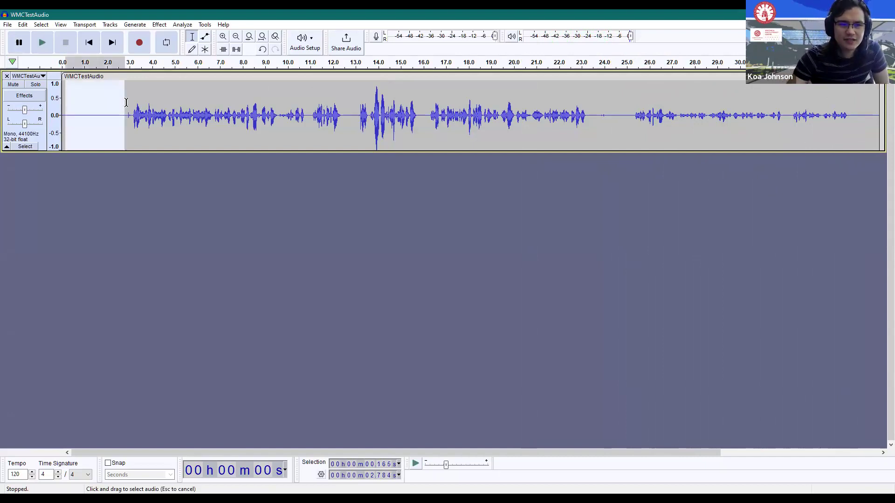
{"action": "left_click", "coordinate": [159, 111]}
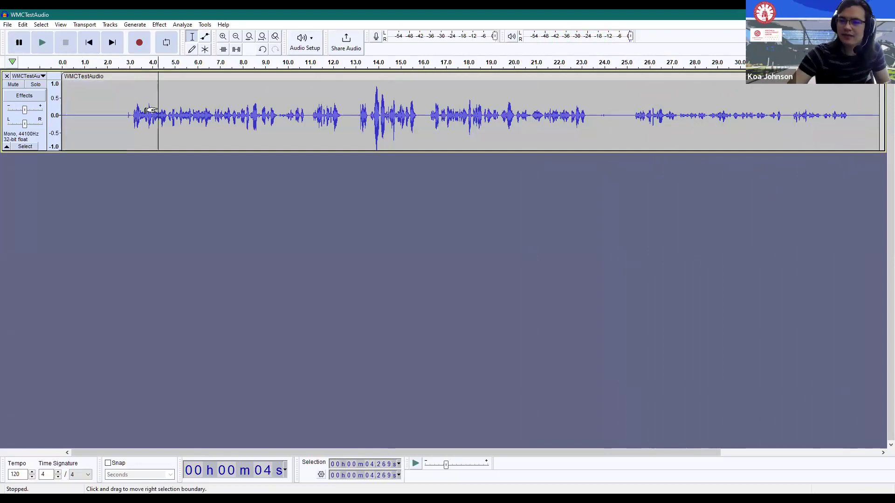
{"action": "left_click_drag", "start_coordinate": [329, 101], "coordinate": [395, 98]}
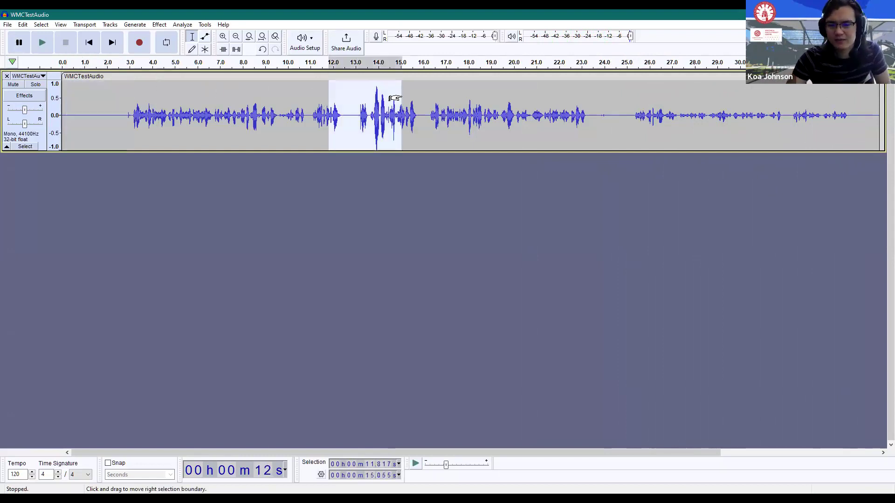
{"action": "left_click", "coordinate": [434, 110]}
{"action": "left_click_drag", "start_coordinate": [338, 104], "coordinate": [415, 107]}
{"action": "left_click", "coordinate": [426, 109]}
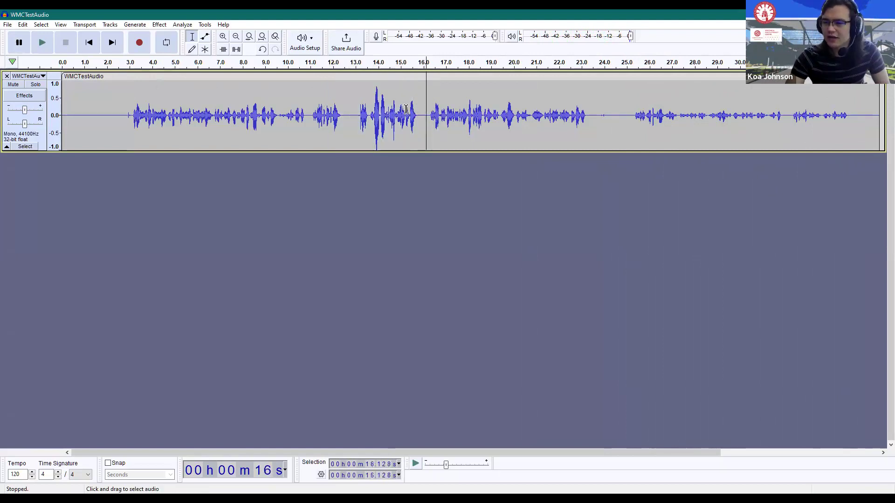
{"action": "left_click_drag", "start_coordinate": [318, 105], "coordinate": [424, 107]}
{"action": "left_click", "coordinate": [471, 110]}
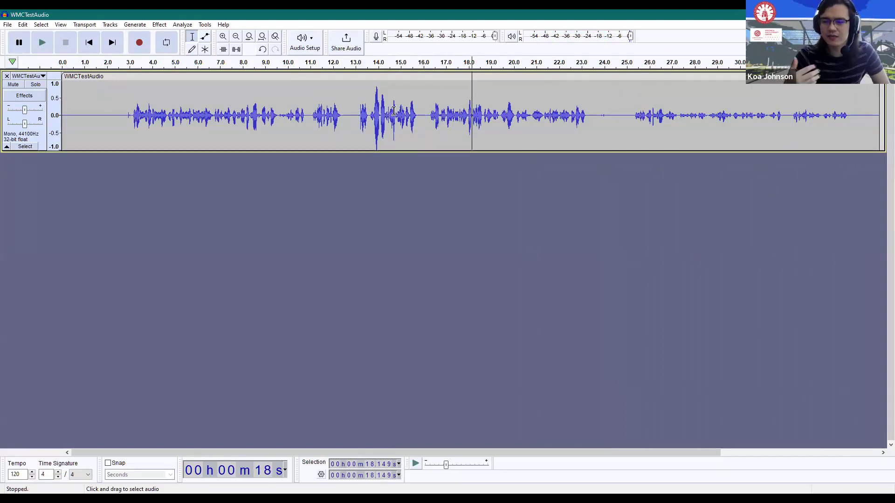
{"action": "left_click_drag", "start_coordinate": [632, 107], "coordinate": [858, 106]}
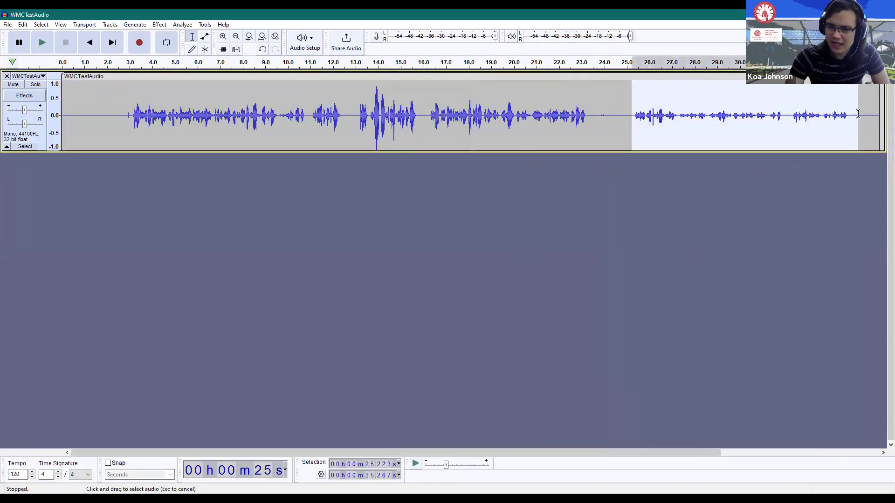
{"action": "left_click", "coordinate": [688, 108]}
Place the playhead in the gap at about 23.7 seconds, play from there, and stop playback
{"action": "left_click", "coordinate": [598, 108]}
{"action": "left_click", "coordinate": [598, 116]}
{"action": "key", "text": "space"}
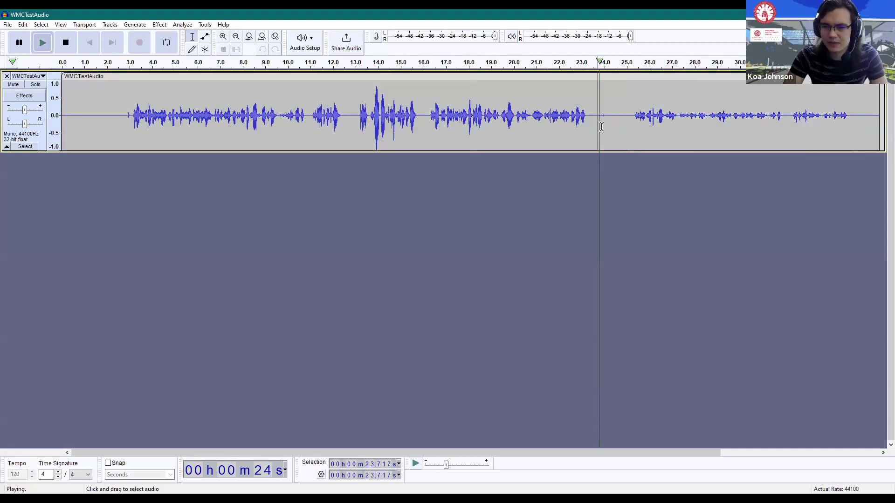
{"action": "key", "text": "space"}
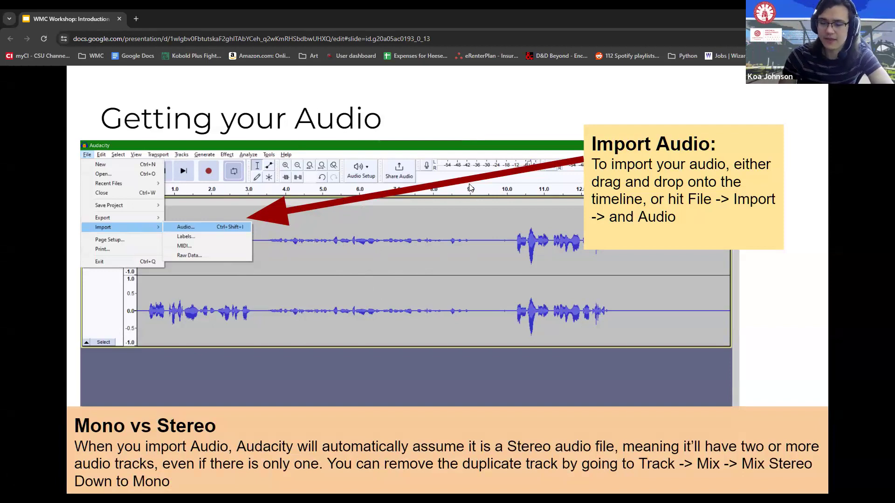
Advance the presentation to the Toolbar slide and reveal its Pause, Play, Stop, Skip to Start and Skip to End callouts
{"action": "key", "text": "Right"}
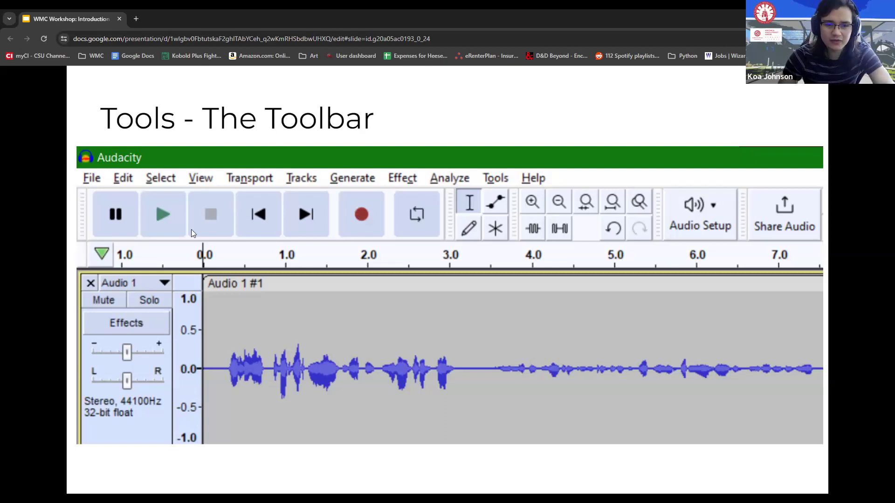
{"action": "key", "text": "Right"}
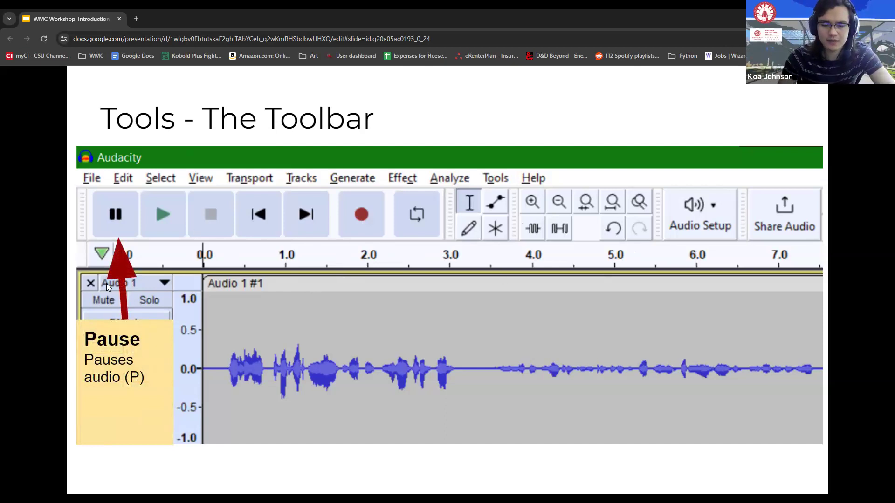
{"action": "key", "text": "Right"}
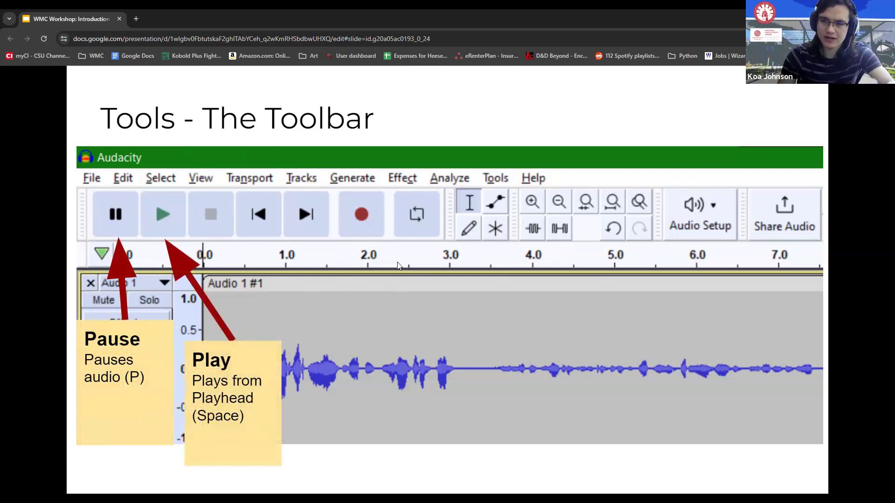
{"action": "key", "text": "Right"}
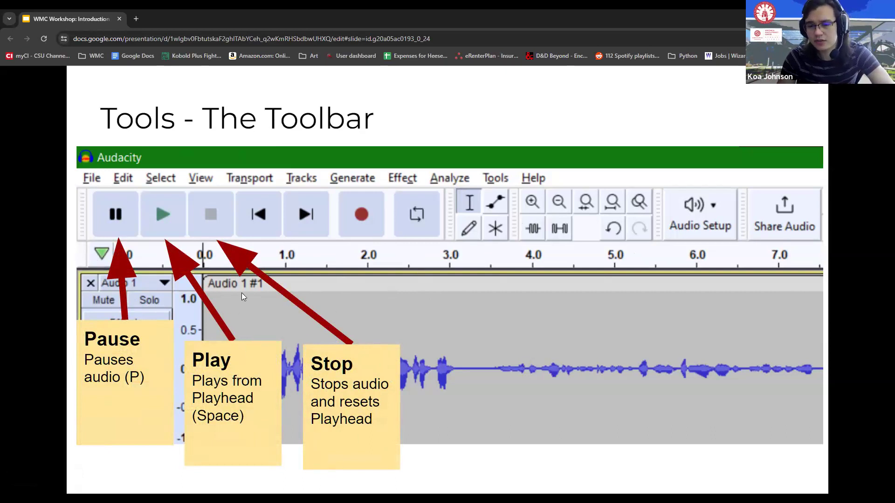
{"action": "key", "text": "Right"}
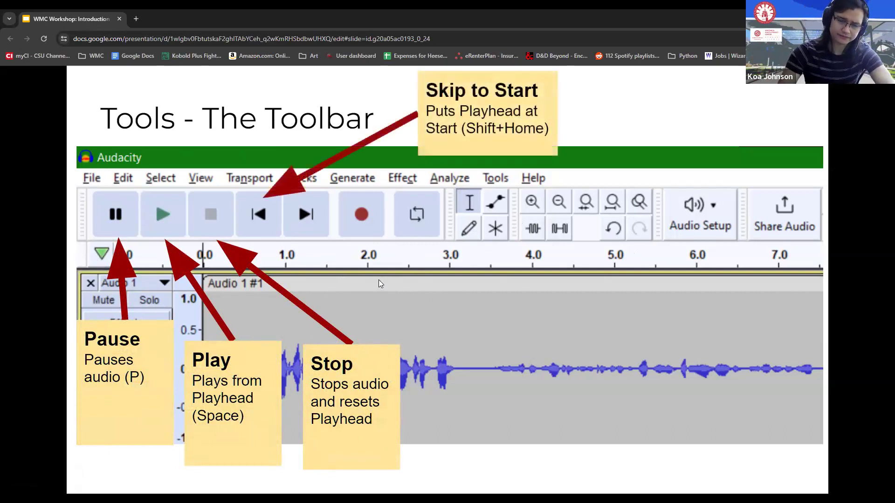
{"action": "key", "text": "Right"}
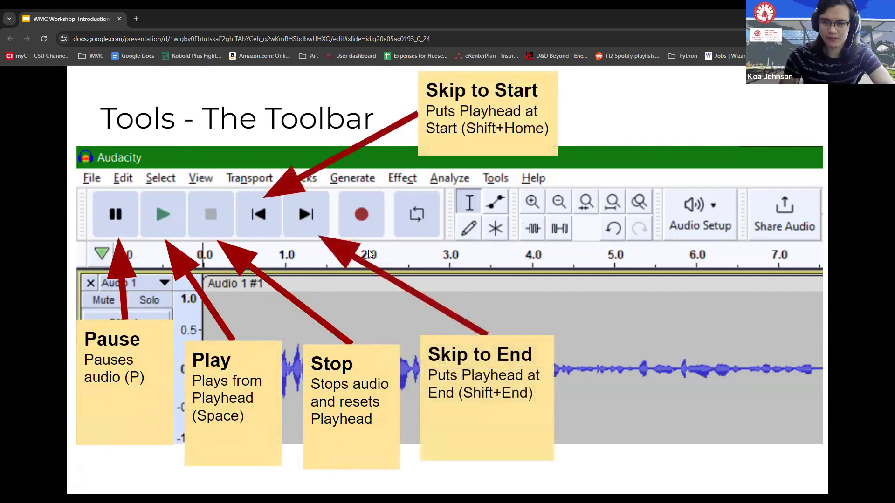
Show the Playhead (Play and Pause) slide, go back to the Toolbar slide, and move forward again
{"action": "key", "text": "Right"}
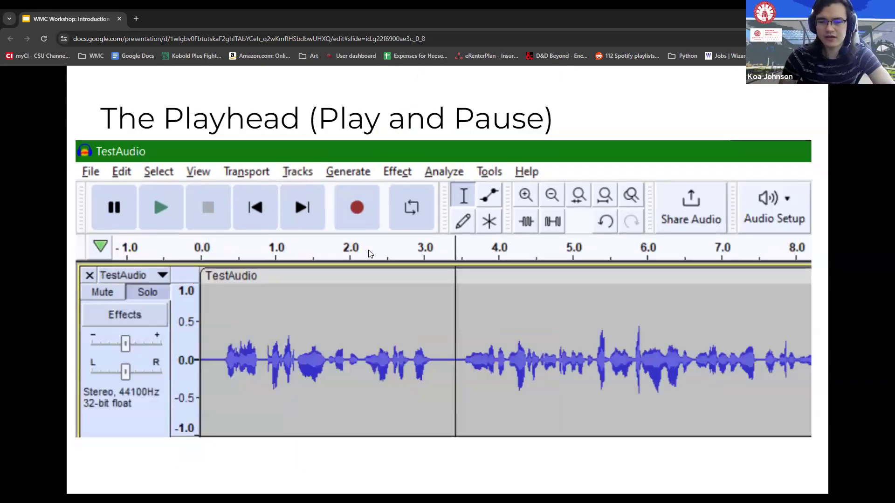
{"action": "key", "text": "Left"}
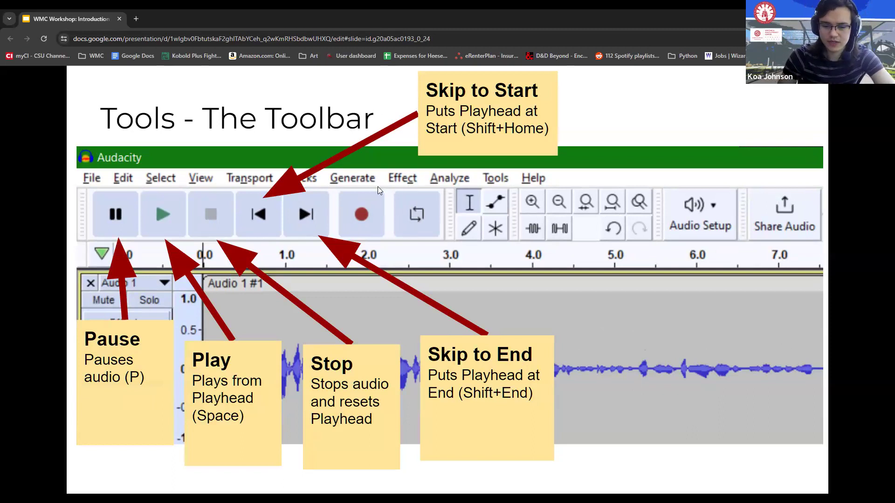
{"action": "key", "text": "Right"}
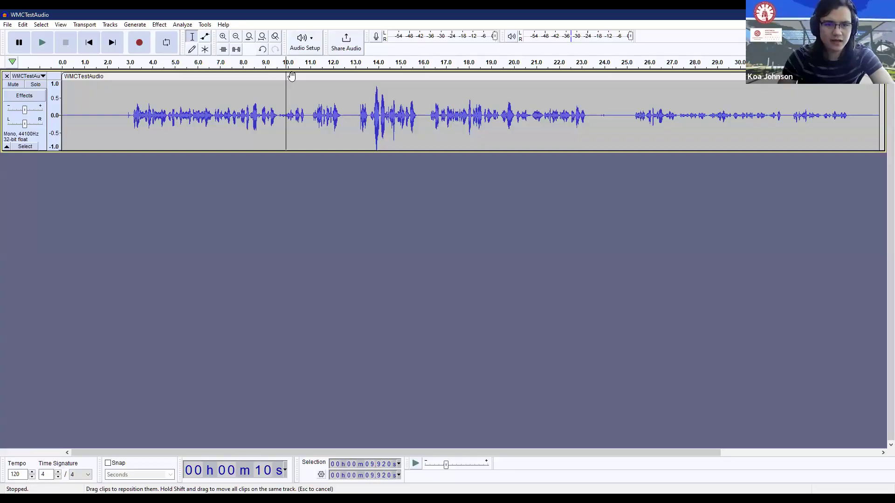
Demonstrate in Audacity how to place the playhead at various points along the WMCTestAudio track
{"action": "left_click", "coordinate": [471, 170]}
{"action": "left_click", "coordinate": [545, 98]}
{"action": "left_click", "coordinate": [636, 98]}
{"action": "left_click", "coordinate": [234, 112]}
{"action": "left_click", "coordinate": [384, 112]}
{"action": "left_click", "coordinate": [466, 112]}
{"action": "left_click", "coordinate": [600, 104]}
{"action": "left_click", "coordinate": [245, 112]}
{"action": "left_click", "coordinate": [385, 112]}
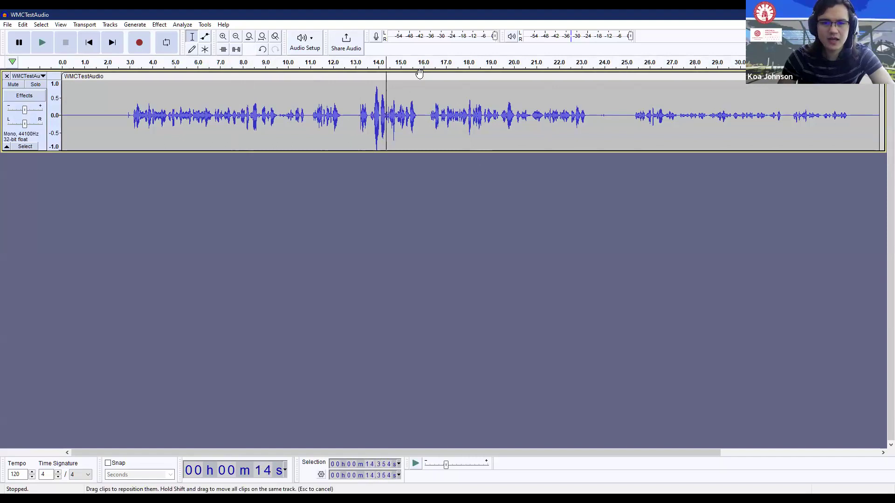
{"action": "left_click", "coordinate": [419, 76]}
{"action": "left_click", "coordinate": [289, 169]}
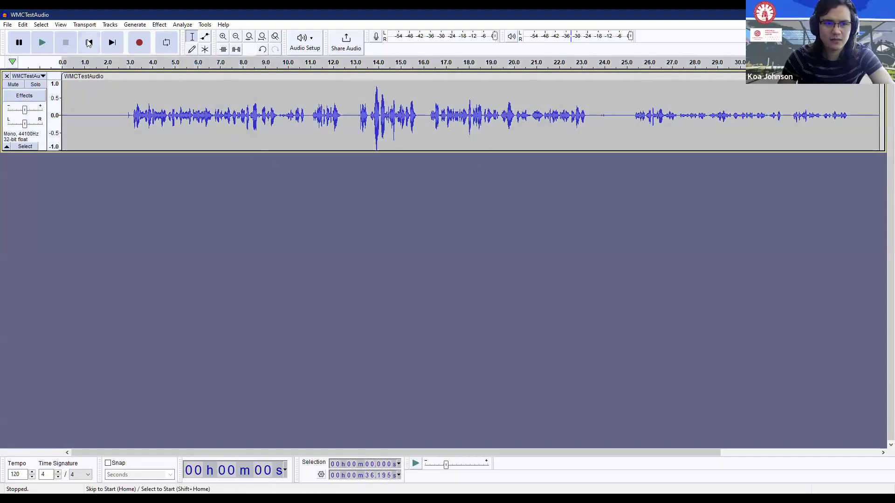
Demonstrate Skip to Start and Skip to End by moving the playhead repeatedly between both ends of the track
{"action": "left_click", "coordinate": [173, 107]}
{"action": "left_click", "coordinate": [86, 50]}
{"action": "left_click", "coordinate": [112, 42]}
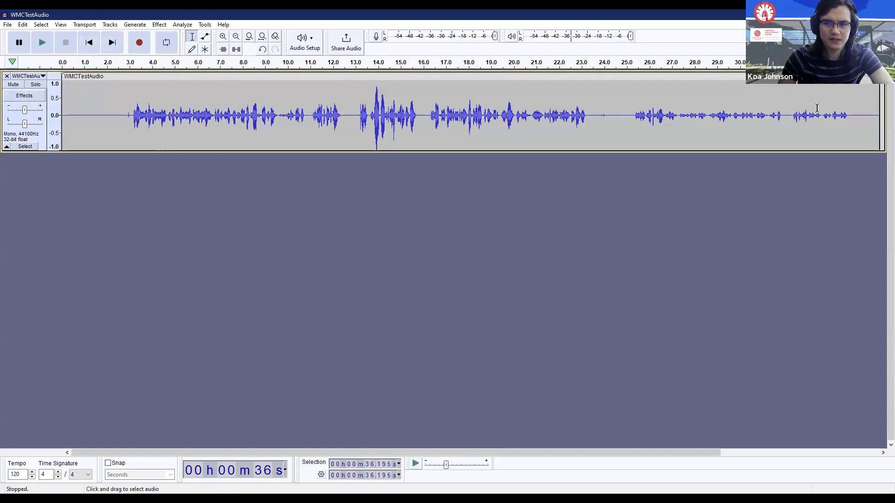
{"action": "left_click", "coordinate": [89, 43]}
{"action": "left_click", "coordinate": [112, 43]}
{"action": "left_click", "coordinate": [88, 42]}
{"action": "left_click", "coordinate": [112, 42]}
Try playing from the end of the track, return the playhead to the start, and play from there
{"action": "left_click", "coordinate": [42, 42]}
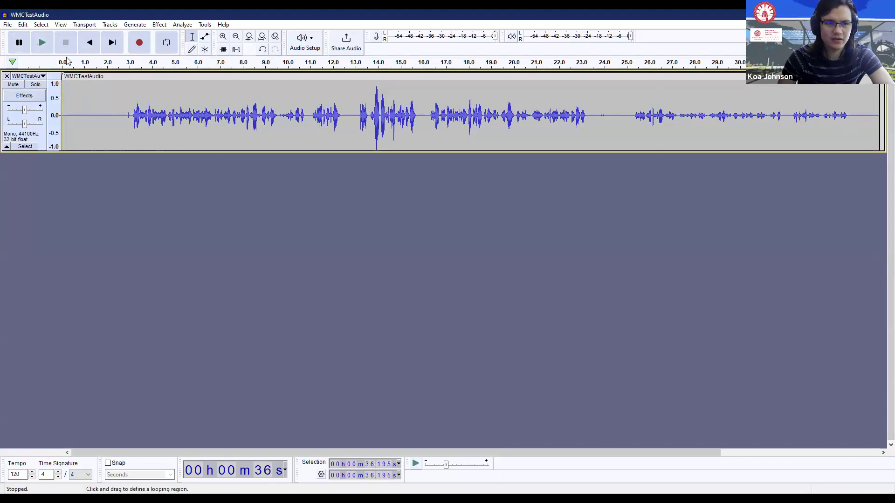
{"action": "left_click", "coordinate": [87, 44]}
{"action": "left_click", "coordinate": [43, 42]}
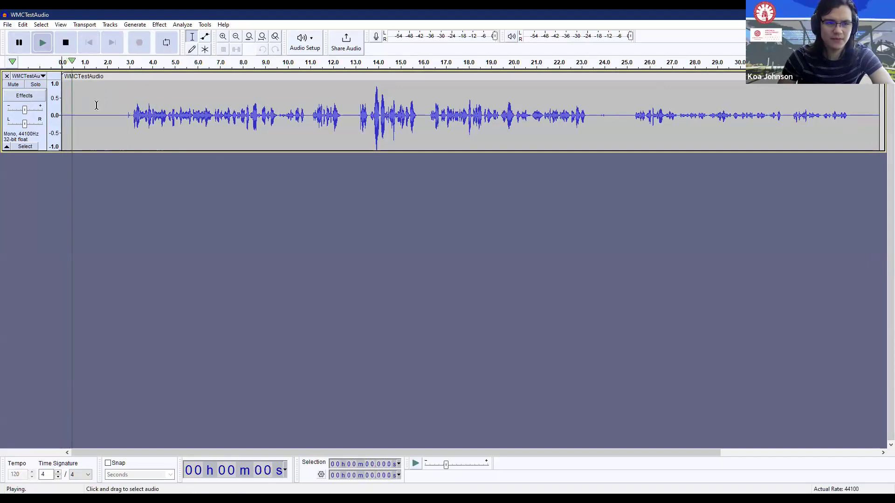
Pause playback, mark a looping region from about 2 to 7 seconds, and play the WMCTestAudio track briefly from 13.921 s
{"action": "key", "text": "p"}
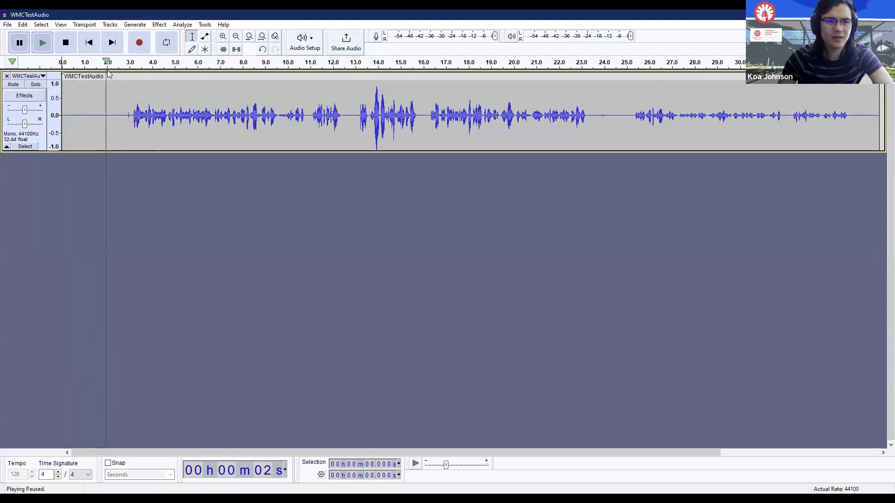
{"action": "left_click_drag", "start_coordinate": [107, 62], "coordinate": [226, 62]}
{"action": "left_click", "coordinate": [375, 98]}
{"action": "key", "text": "space"}
{"action": "key", "text": "space"}
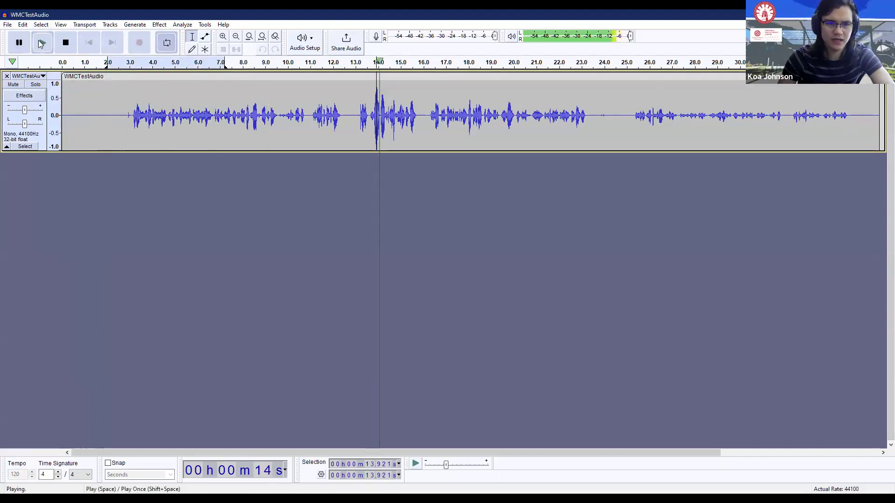
{"action": "key", "text": "p"}
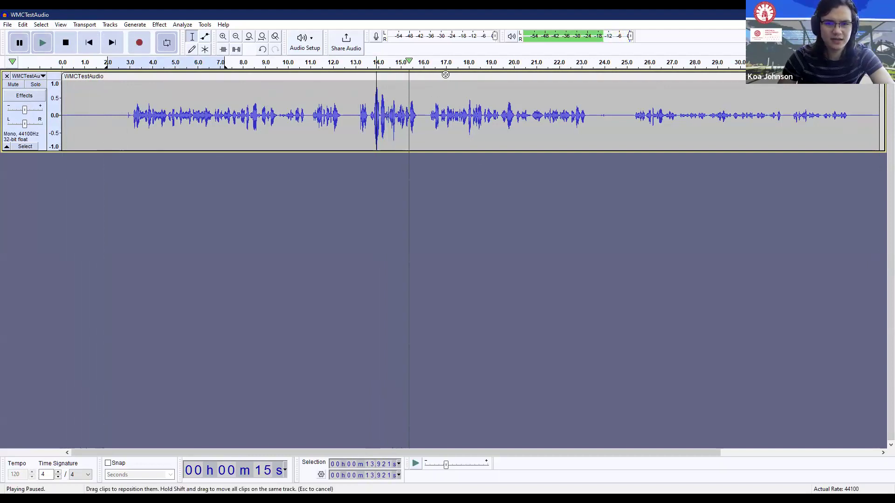
Place the playhead at 10.477 s and stop playback, and test playing briefly from 9.858 s
{"action": "left_click_drag", "start_coordinate": [464, 77], "coordinate": [457, 77]}
{"action": "left_click", "coordinate": [299, 108]}
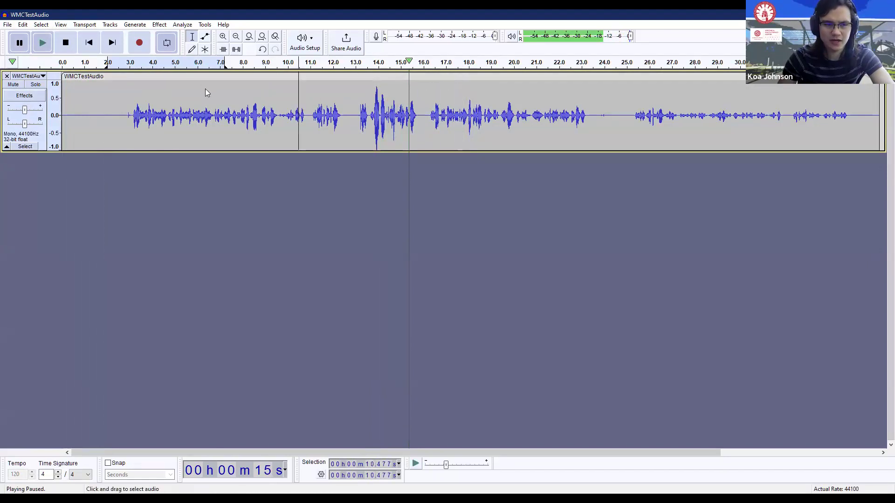
{"action": "left_click", "coordinate": [364, 180]}
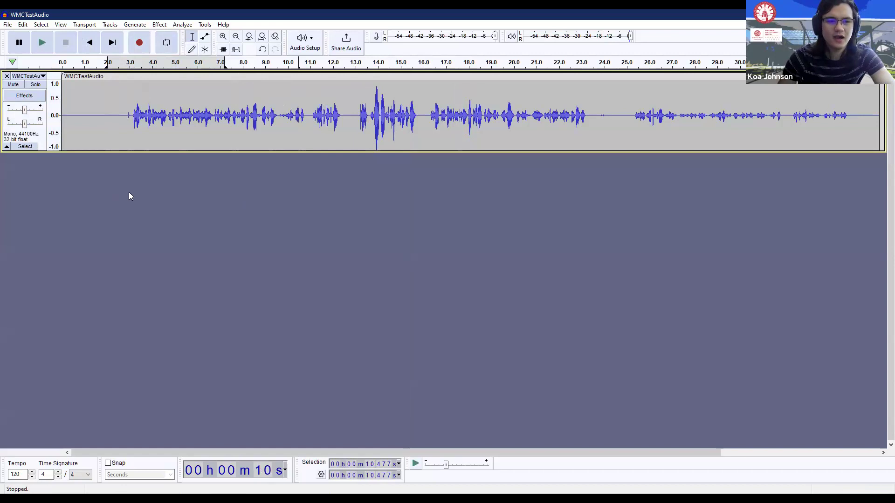
{"action": "left_click", "coordinate": [19, 84]}
{"action": "left_click", "coordinate": [285, 112]}
{"action": "key", "text": "space"}
{"action": "key", "text": "space"}
{"action": "left_click", "coordinate": [14, 84]}
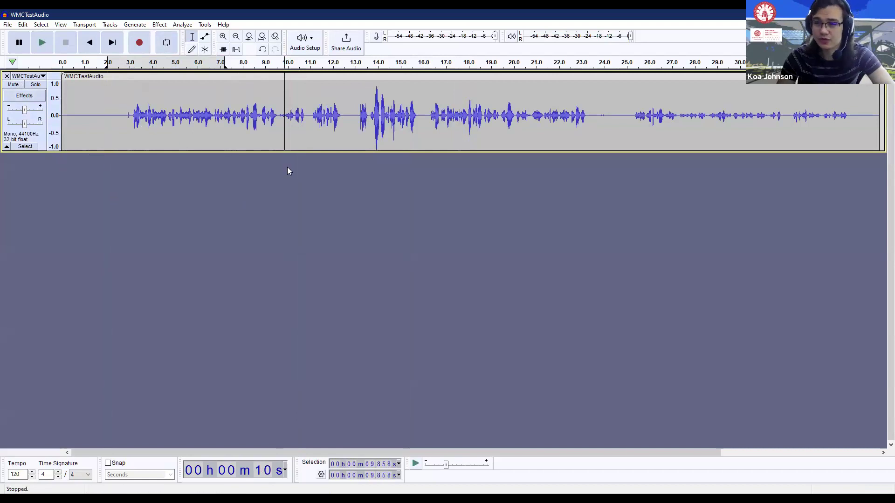
Select the whole WMCTestAudio clip, clear the selection and return the playhead to the start
{"action": "left_click", "coordinate": [181, 77]}
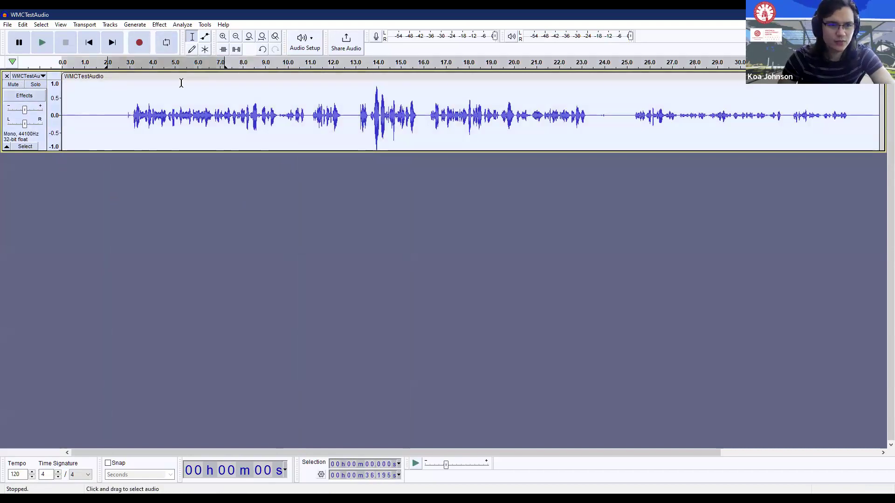
{"action": "left_click", "coordinate": [255, 188]}
{"action": "left_click", "coordinate": [91, 108]}
{"action": "left_click", "coordinate": [88, 42]}
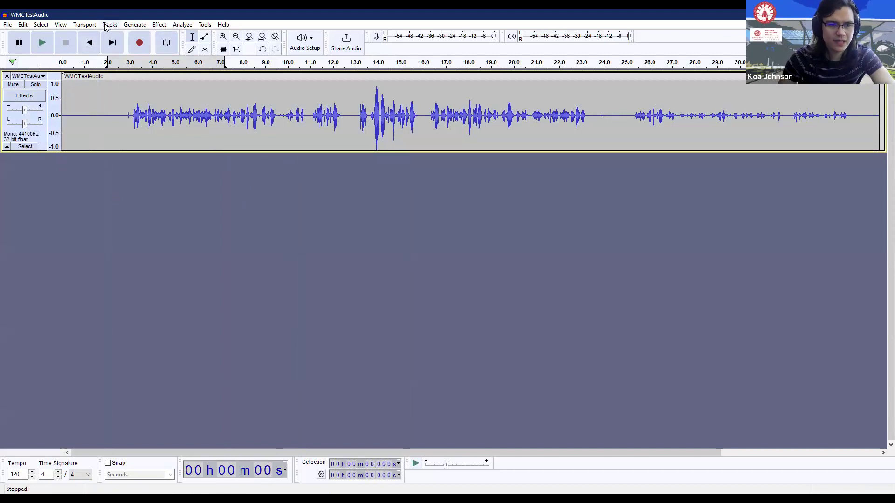
Import the audio file TimTaj - Corporate Upbeat from the Audacity Practice Files folder as a second track
{"action": "left_click", "coordinate": [7, 24]}
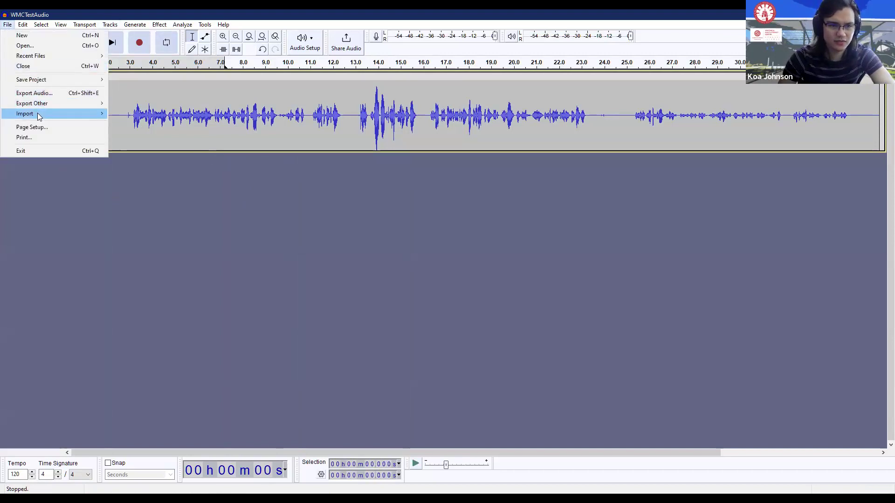
{"action": "mouse_move", "coordinate": [39, 116]}
{"action": "left_click", "coordinate": [168, 115]}
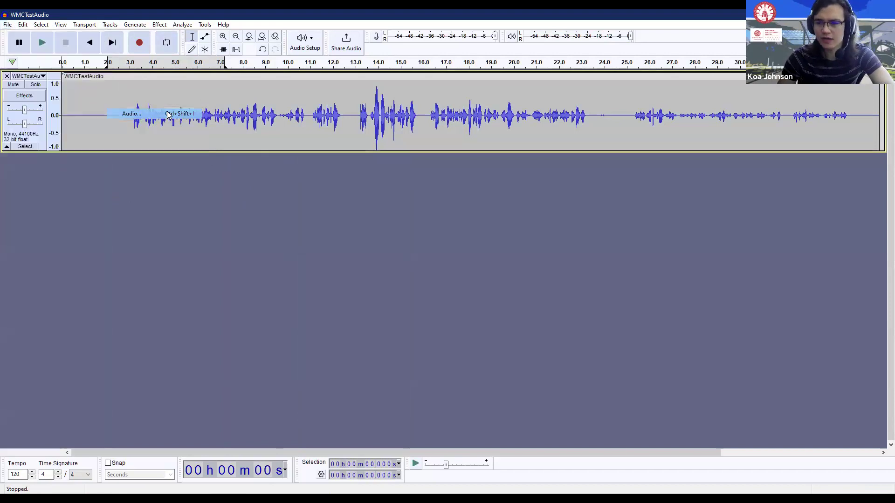
{"action": "left_click", "coordinate": [294, 78]}
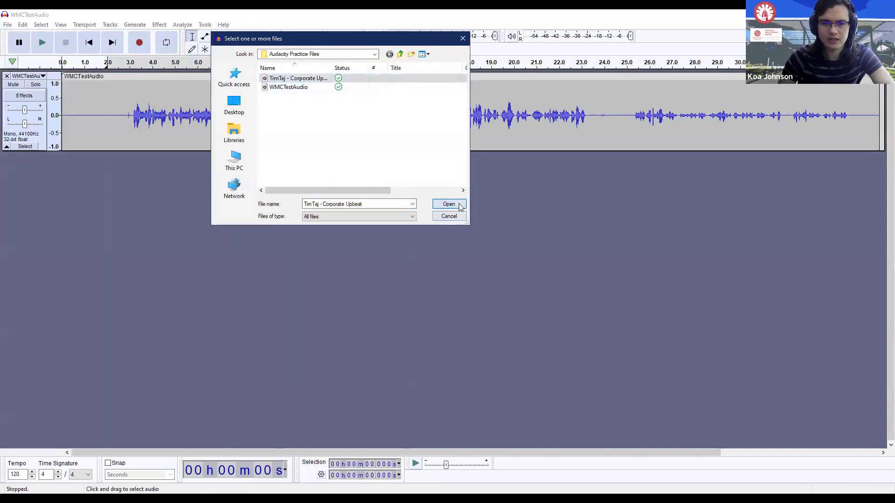
{"action": "left_click", "coordinate": [450, 204]}
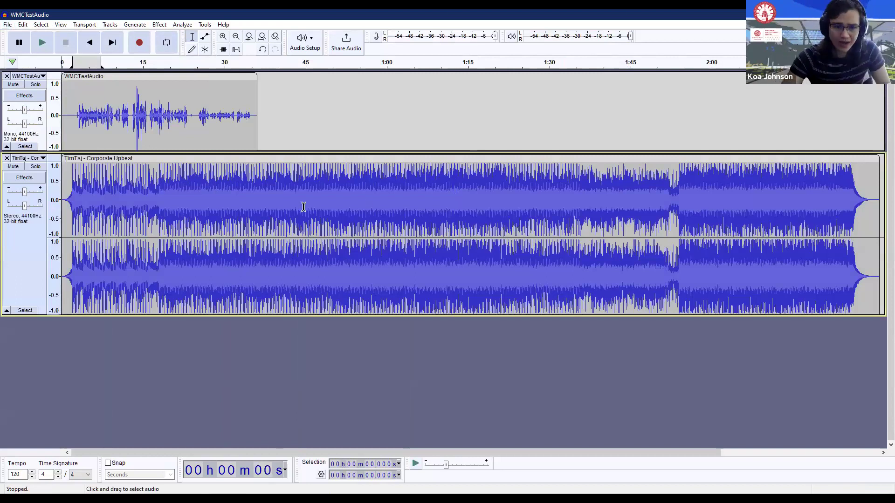
Place the playhead at several points along the TimTaj - Corporate Upbeat track, including 36.195 s and about 1 min 32 s
{"action": "left_click_drag", "start_coordinate": [158, 185], "coordinate": [219, 187]}
{"action": "left_click", "coordinate": [258, 196]}
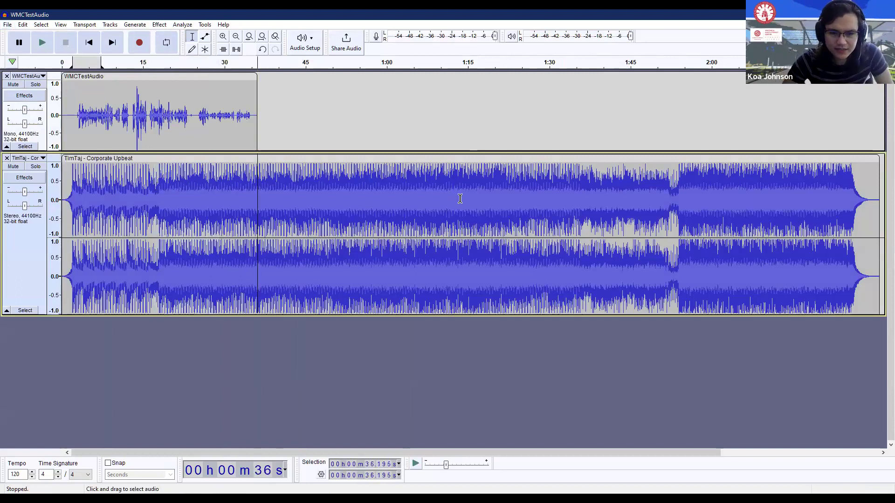
{"action": "left_click_drag", "start_coordinate": [284, 210], "coordinate": [826, 210]}
{"action": "left_click", "coordinate": [124, 182]}
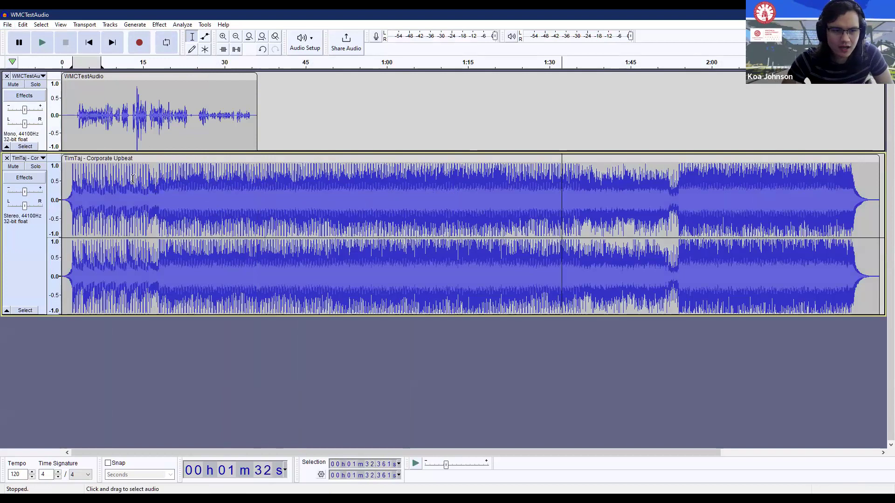
Play both tracks together from the start, pausing and replaying to compare the voice and music levels
{"action": "left_click", "coordinate": [89, 42]}
{"action": "left_click", "coordinate": [46, 47]}
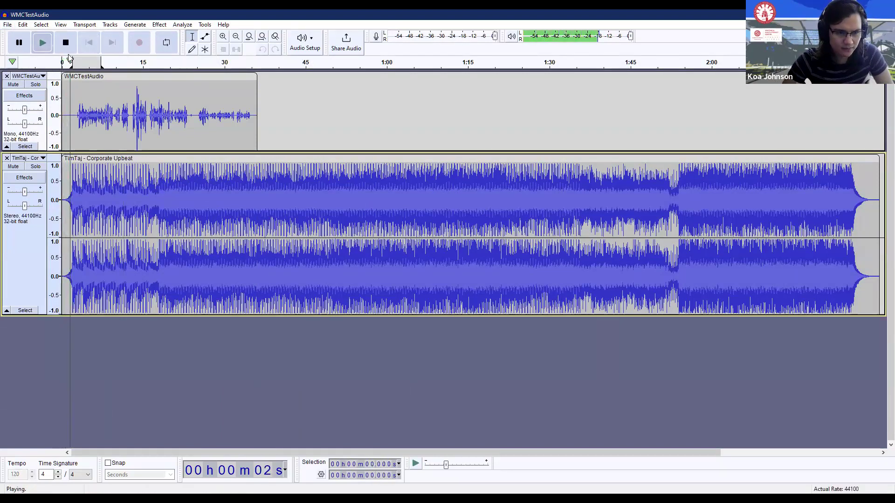
{"action": "left_click", "coordinate": [19, 43]}
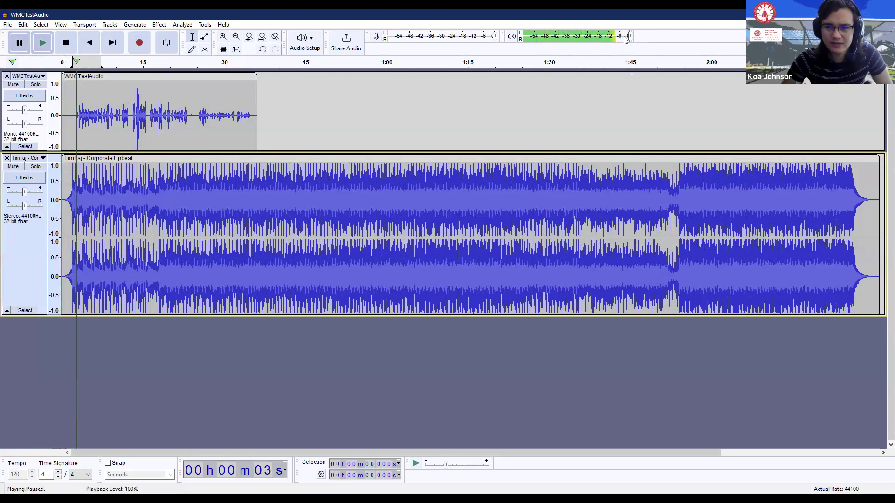
{"action": "left_click", "coordinate": [42, 45]}
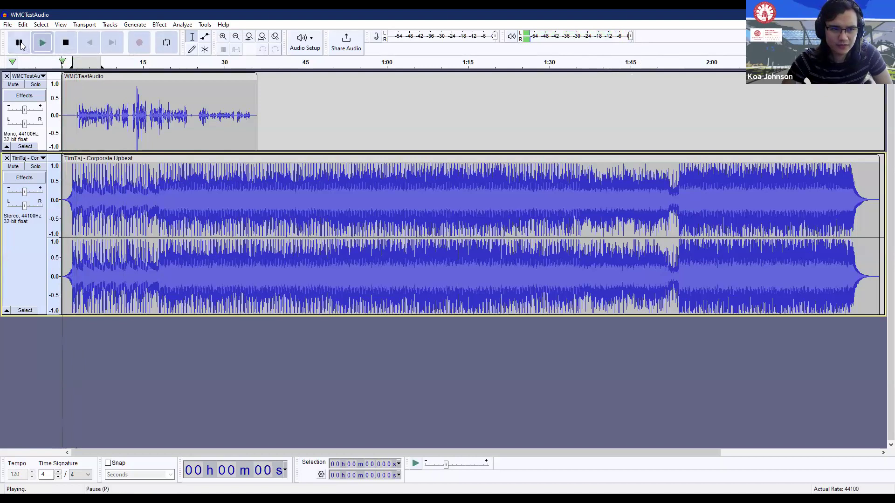
{"action": "left_click", "coordinate": [90, 96]}
{"action": "key", "text": "p"}
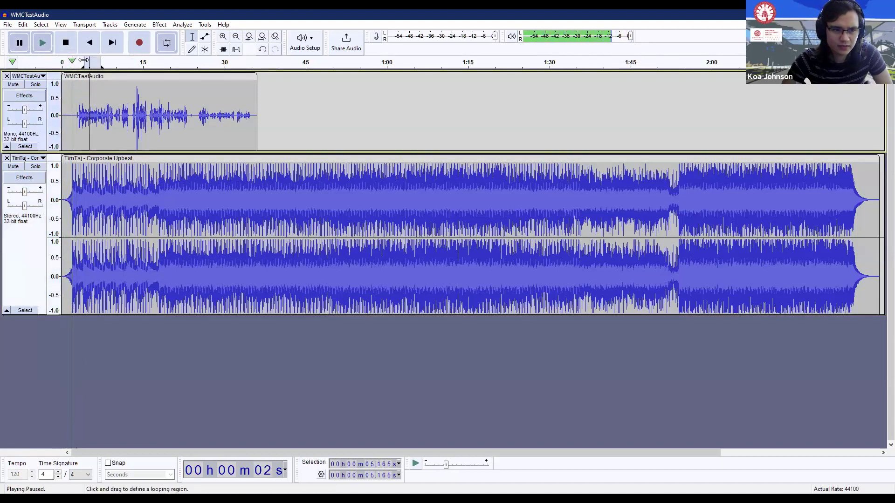
Move the looping region to about 7 to 11 seconds, play both tracks from 3.357 s and stop playback
{"action": "left_click_drag", "start_coordinate": [101, 61], "coordinate": [120, 61]}
{"action": "left_click", "coordinate": [80, 93]}
{"action": "left_click", "coordinate": [42, 44]}
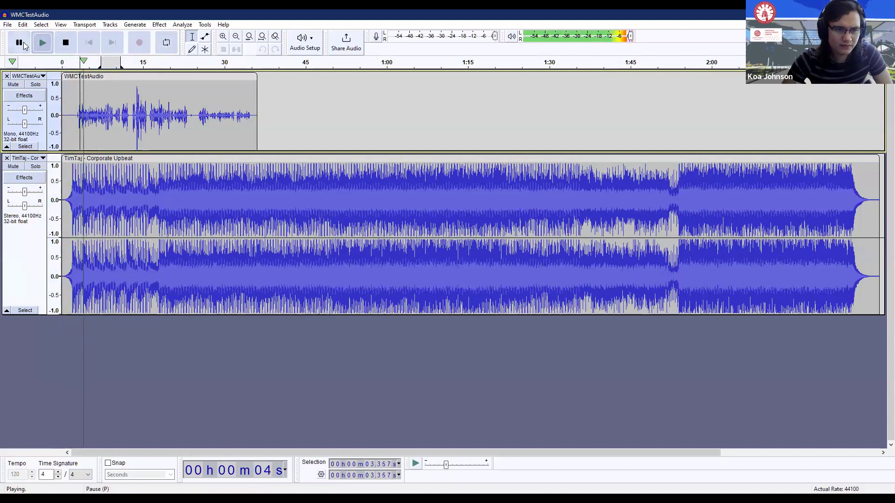
{"action": "key", "text": "p"}
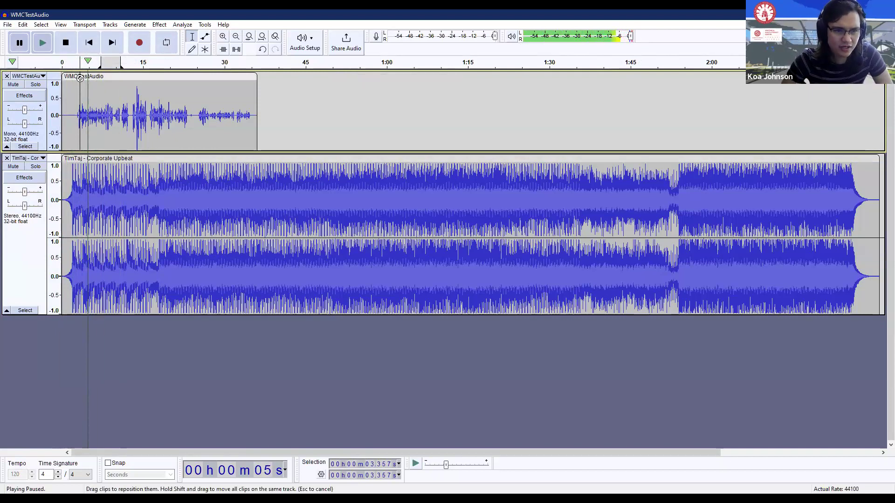
{"action": "left_click", "coordinate": [65, 42]}
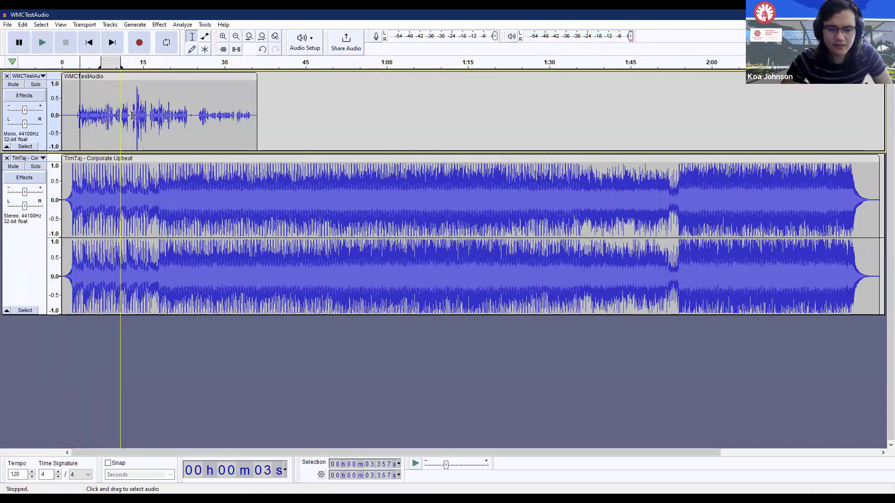
Lower the volume of the TimTaj - Corporate Upbeat track and play both tracks from the start to check the balance
{"action": "left_click", "coordinate": [28, 180]}
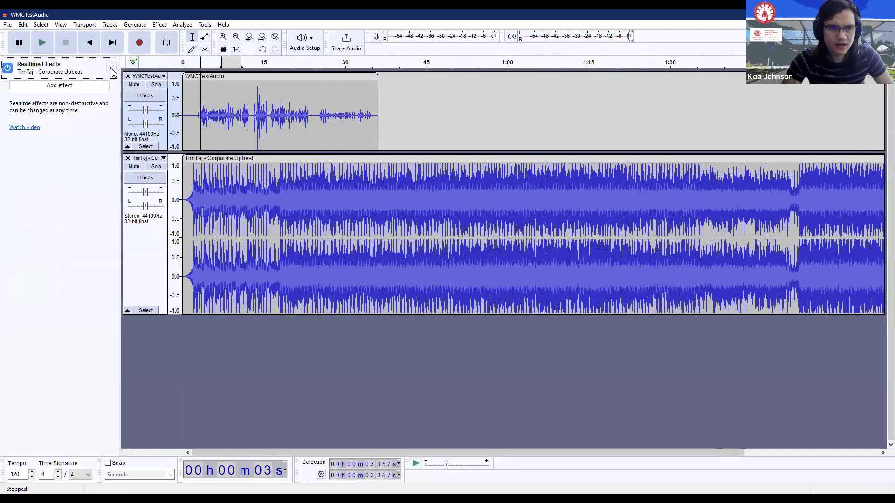
{"action": "left_click", "coordinate": [112, 69]}
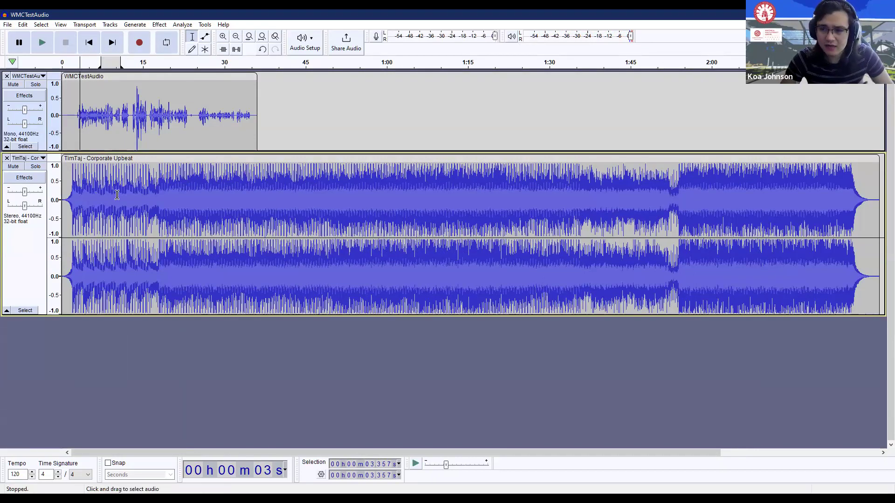
{"action": "left_click_drag", "start_coordinate": [27, 194], "coordinate": [16, 195]}
{"action": "left_click", "coordinate": [87, 158]}
{"action": "left_click", "coordinate": [91, 124]}
{"action": "left_click", "coordinate": [89, 42]}
{"action": "left_click", "coordinate": [45, 49]}
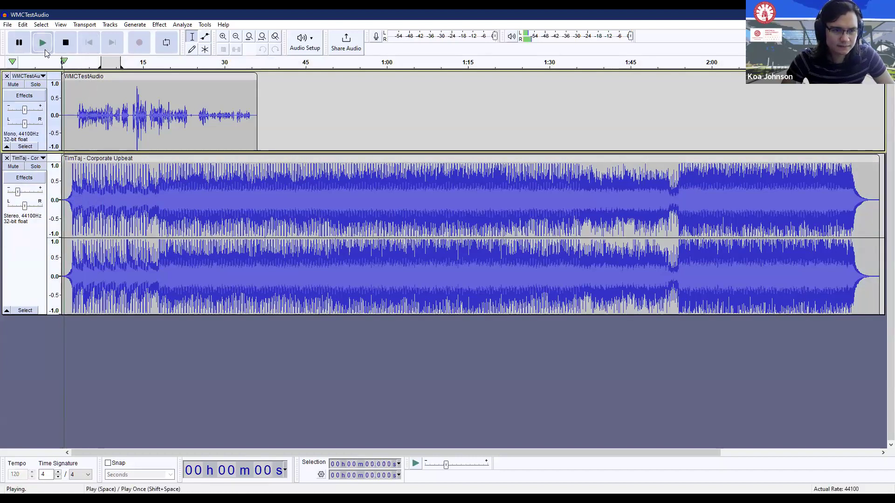
{"action": "left_click", "coordinate": [20, 44]}
Reduce the music track's volume slightly further, replay both tracks from the start and stop playback
{"action": "mouse_move", "coordinate": [17, 196]}
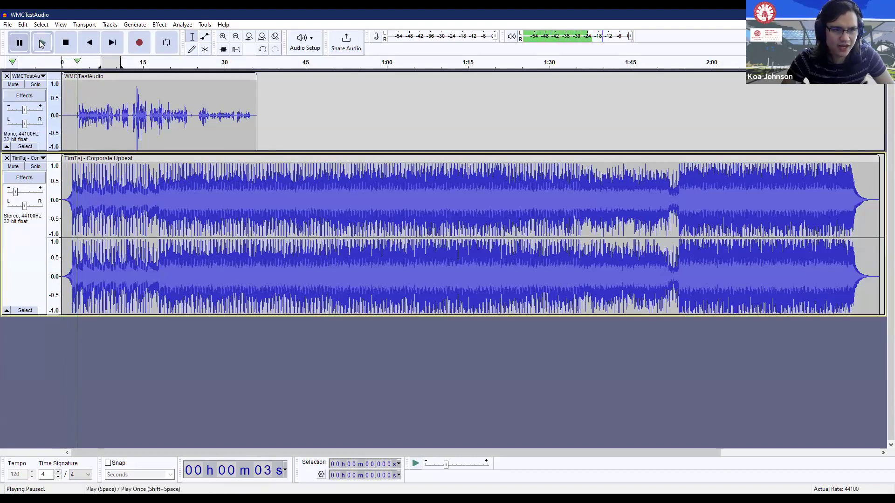
{"action": "left_click", "coordinate": [89, 42]}
{"action": "left_click", "coordinate": [51, 45]}
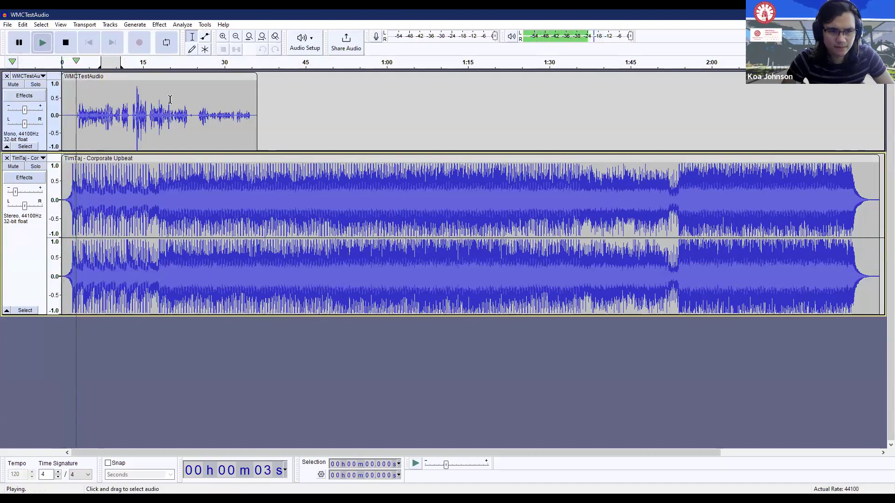
{"action": "left_click", "coordinate": [20, 43]}
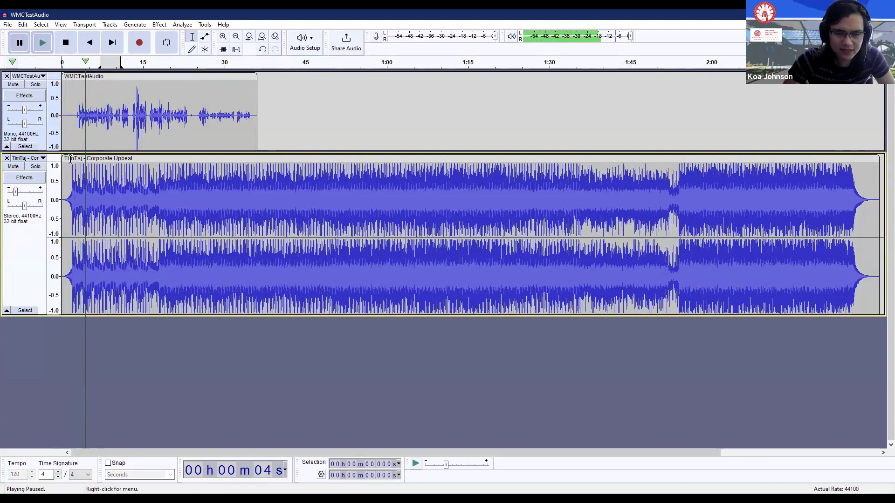
{"action": "key", "text": "space"}
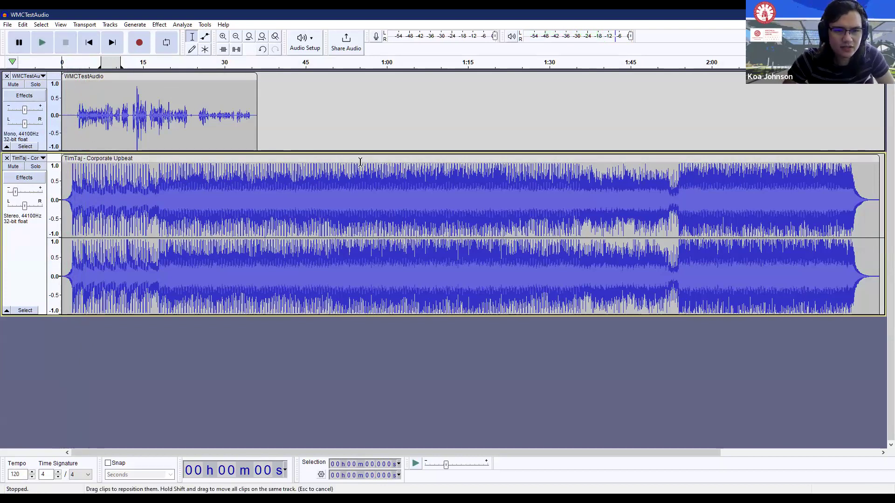
Mix the stereo TimTaj - Corporate Upbeat track down to mono and select it from 45.363 s to its end
{"action": "left_click", "coordinate": [373, 159]}
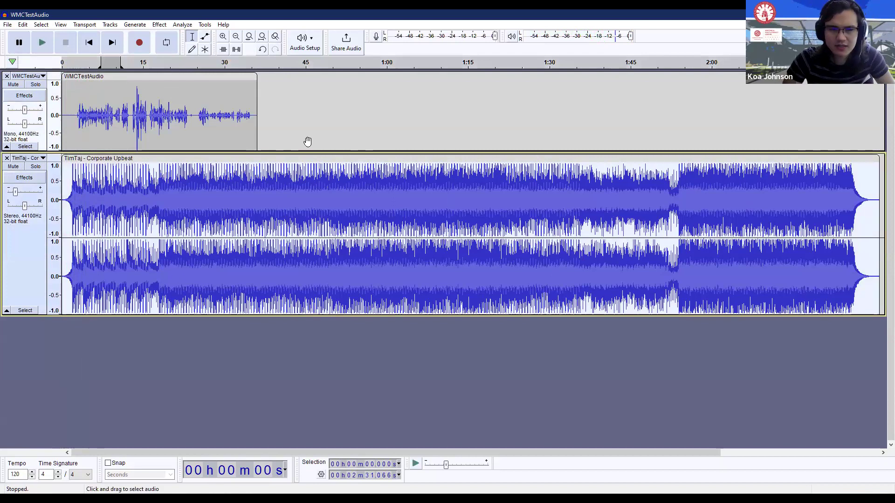
{"action": "left_click", "coordinate": [110, 25]}
{"action": "key", "text": "Left"}
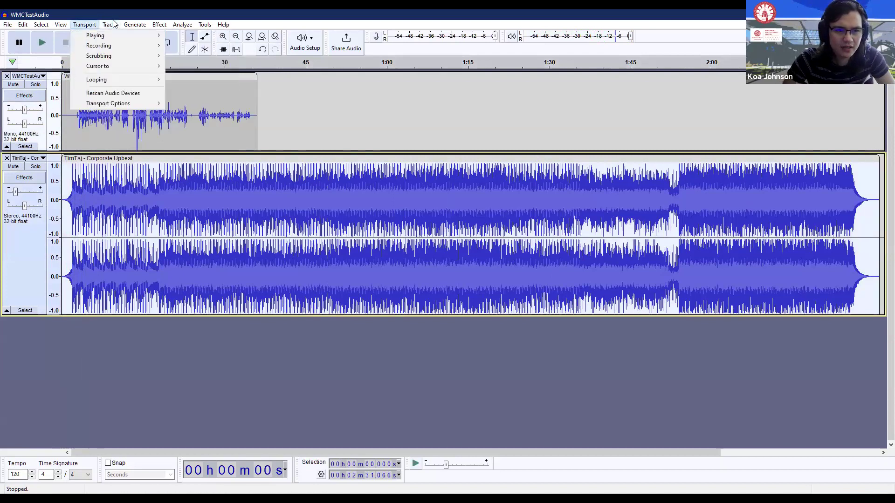
{"action": "key", "text": "Right"}
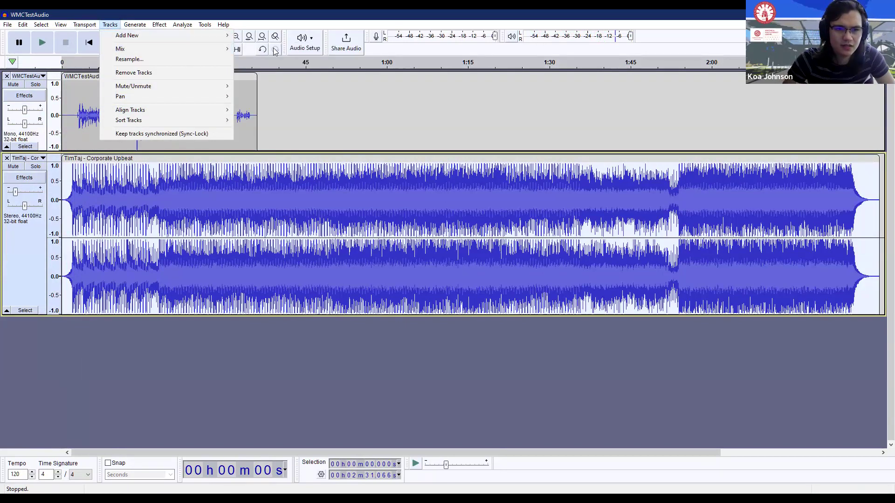
{"action": "mouse_move", "coordinate": [194, 53]}
{"action": "left_click", "coordinate": [291, 50]}
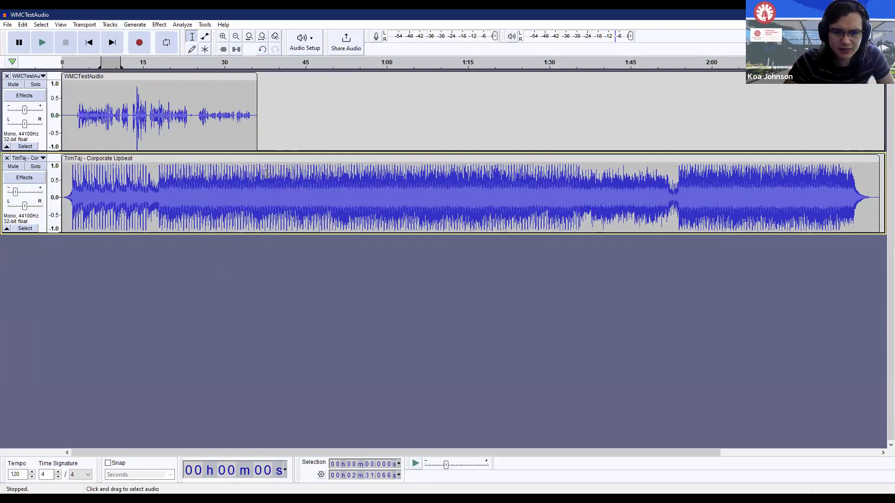
{"action": "left_click", "coordinate": [308, 195], "text": "shift"}
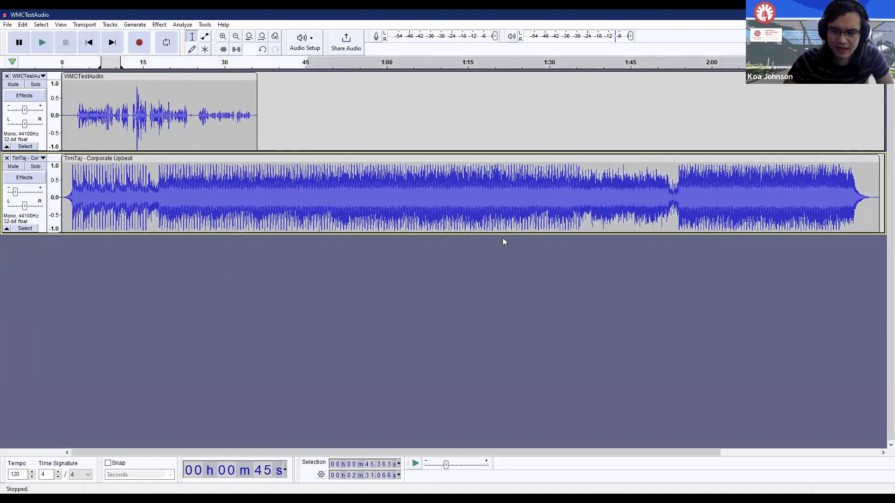
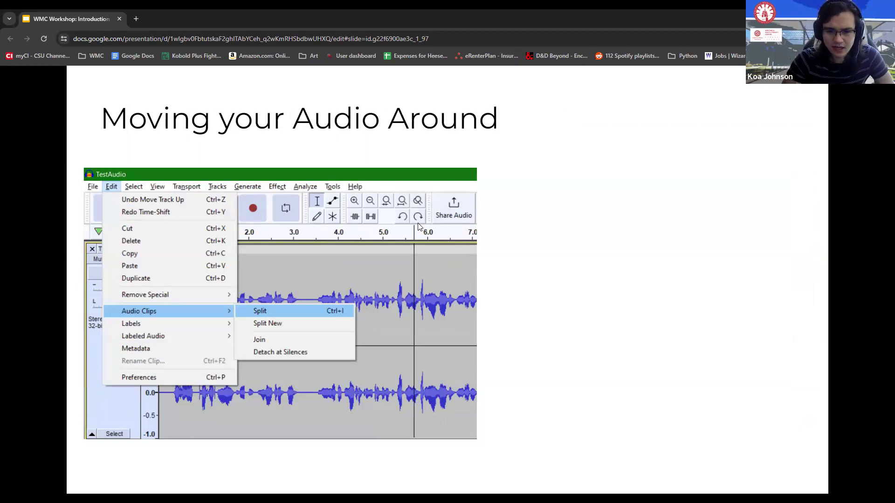
Reveal the Splitting your Audio note on the Moving your Audio Around slide in Google Slides
{"action": "left_click", "coordinate": [318, 249]}
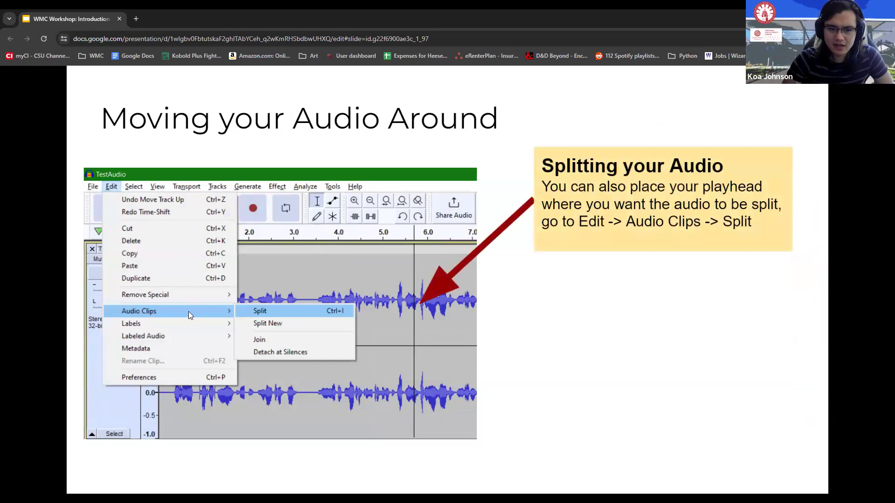
Return to the Deleting a Section of your Audio slide with its note, and switch from the slide show to Audacity
{"action": "key", "text": "Right"}
{"action": "key", "text": "Left"}
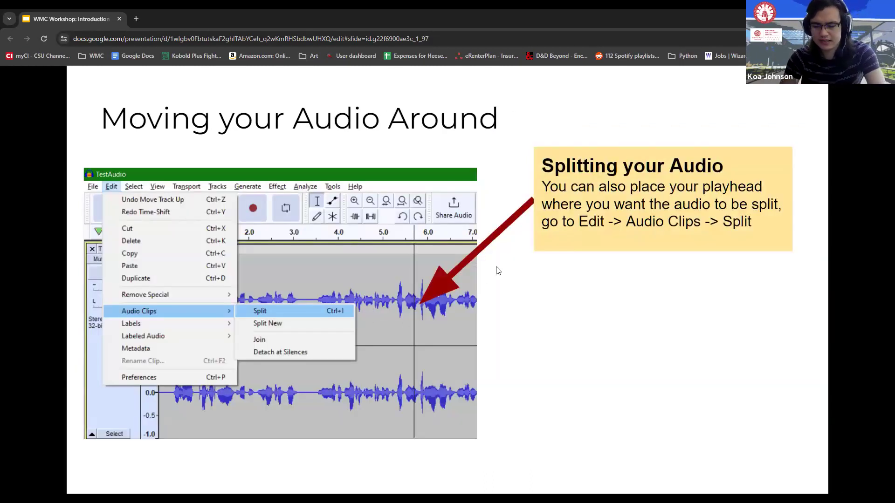
{"action": "key", "text": "Left"}
{"action": "key", "text": "Left"}
{"action": "key", "text": "Left"}
{"action": "key", "text": "Left"}
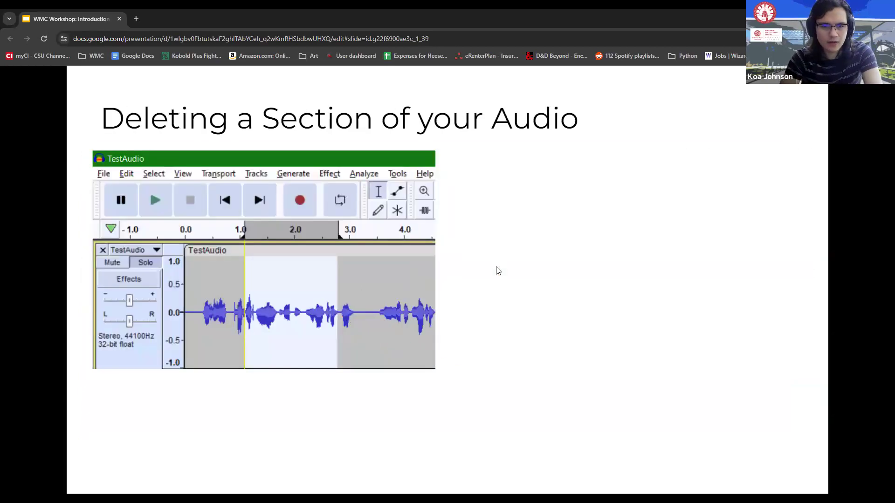
{"action": "key", "text": "Right"}
{"action": "key", "text": "Escape"}
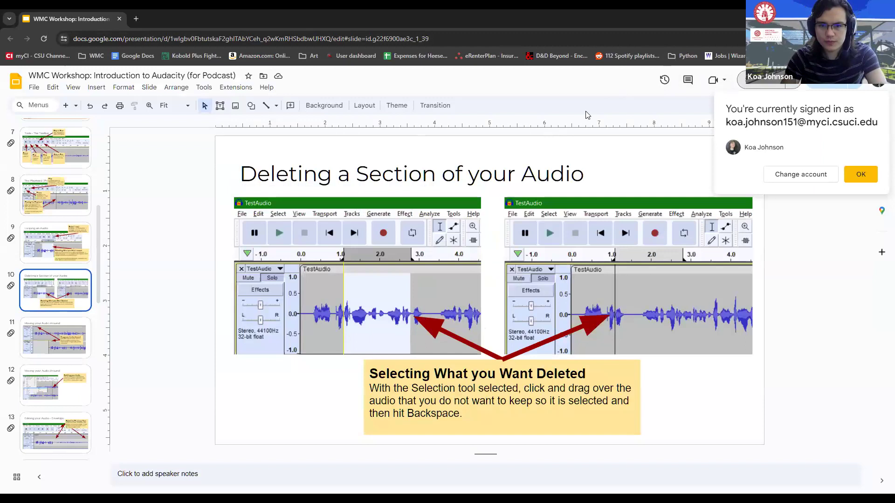
{"action": "left_click", "coordinate": [734, 72]}
{"action": "key", "text": "Escape"}
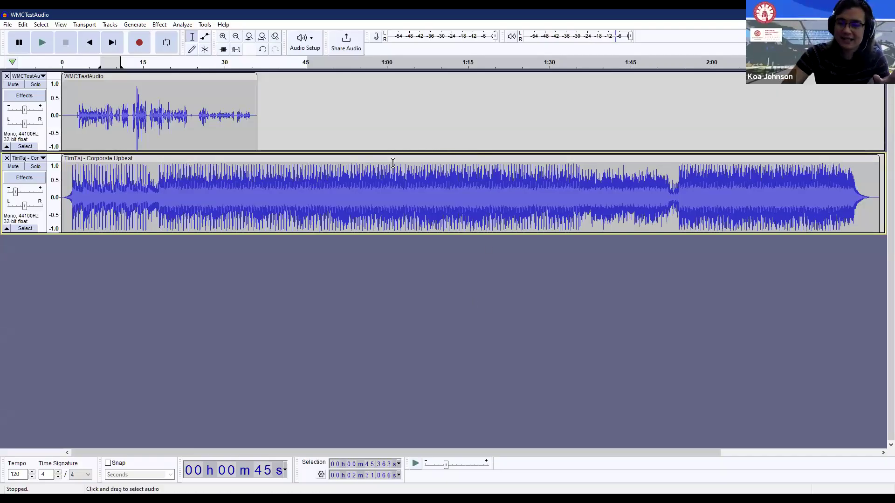
Delete a middle section of the TimTaj - Corporate Upbeat track starting at 38.993 s, and undo the deletion
{"action": "left_click", "coordinate": [337, 219]}
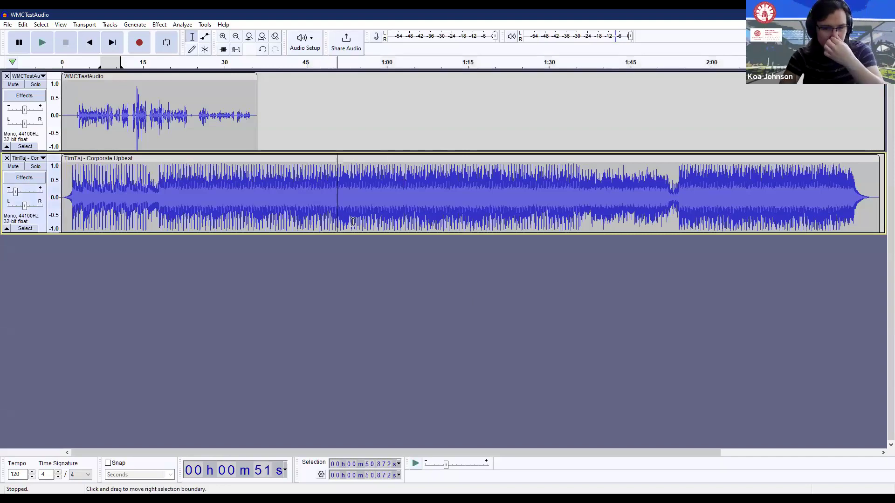
{"action": "left_click", "coordinate": [376, 192]}
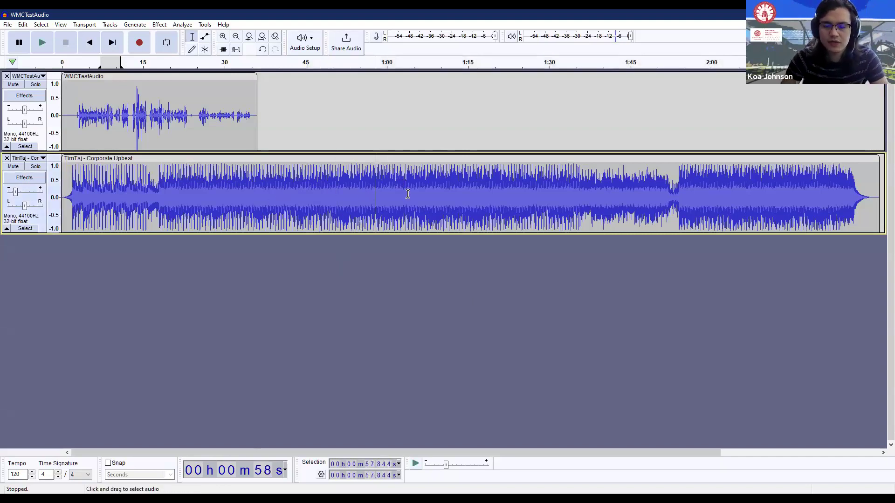
{"action": "left_click", "coordinate": [279, 189]}
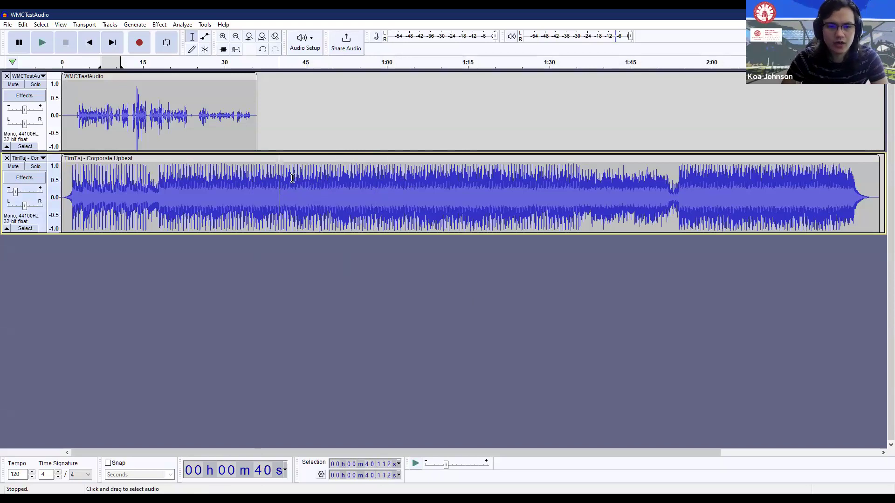
{"action": "left_click", "coordinate": [224, 177]}
{"action": "left_click_drag", "start_coordinate": [272, 177], "coordinate": [508, 179]}
{"action": "key", "text": "Delete"}
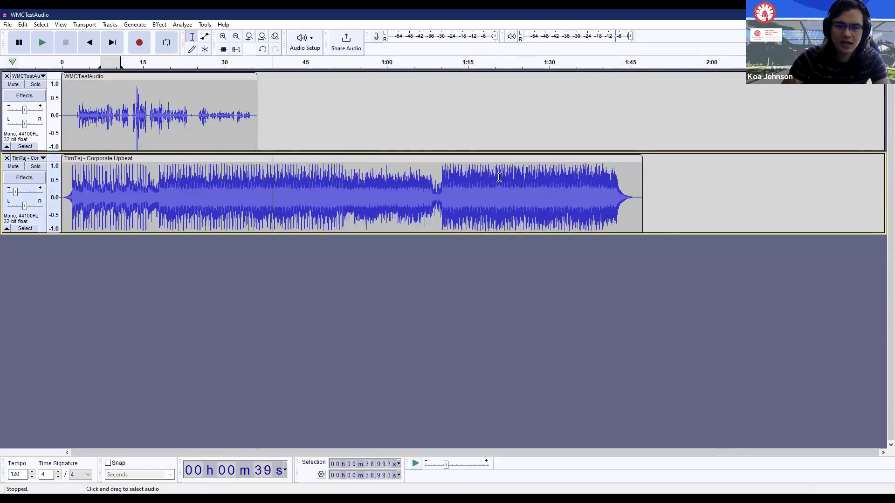
{"action": "key", "text": "ctrl+z"}
Play the TimTaj - Corporate Upbeat track briefly from 36.669 s, just past the voice clip's end, and stop playback
{"action": "left_click", "coordinate": [344, 191]}
{"action": "left_click", "coordinate": [260, 187]}
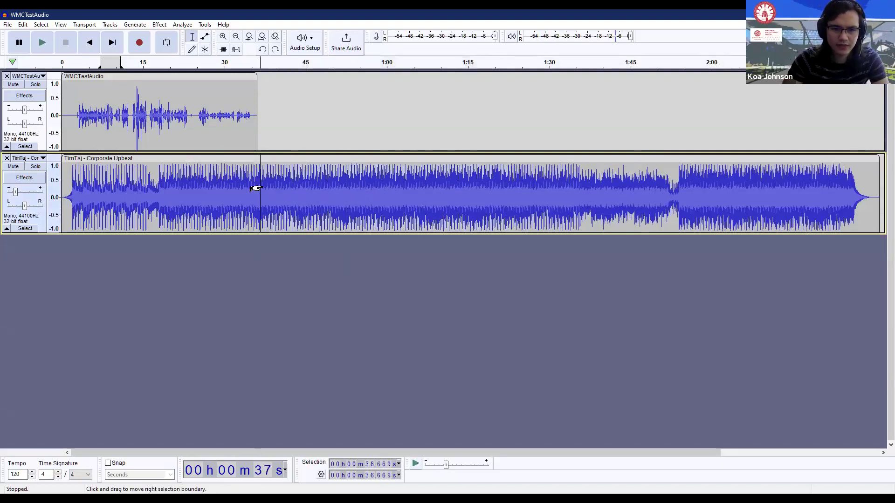
{"action": "key", "text": "space"}
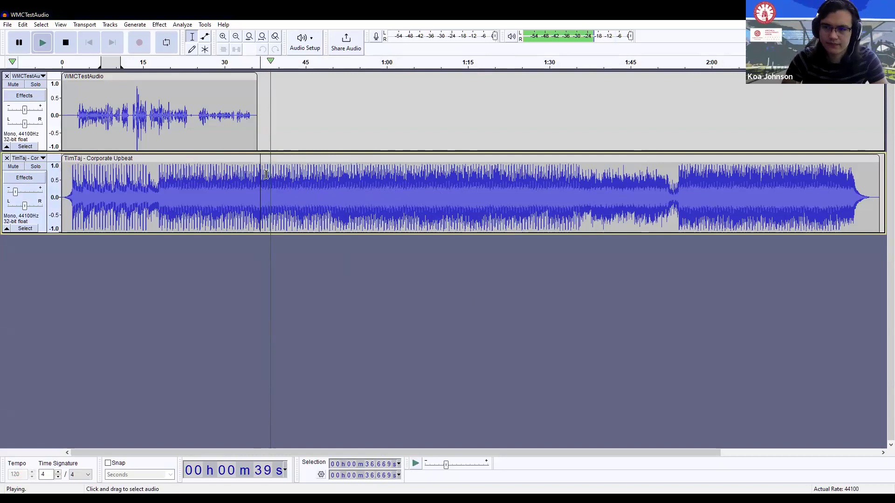
{"action": "key", "text": "space"}
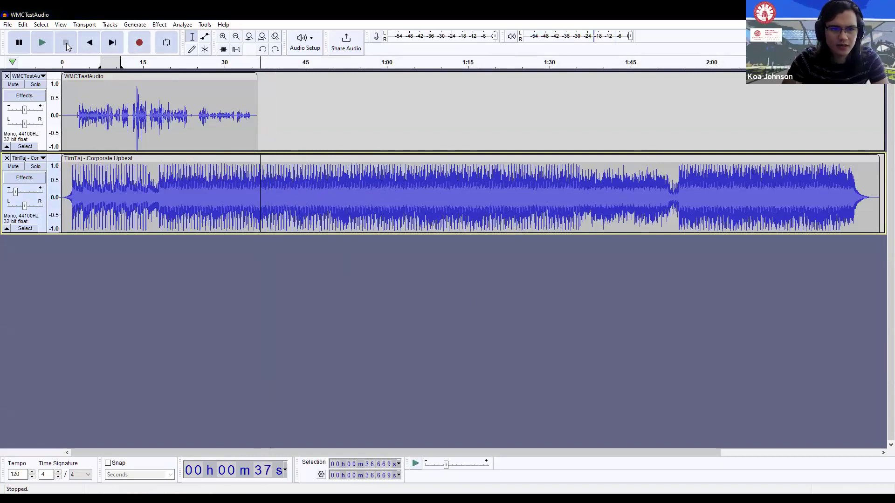
Delete the music from 36.669 s to 1 min 24.872 s, play across the join from 36.195 s, and undo the deletion
{"action": "left_click_drag", "start_coordinate": [265, 178], "coordinate": [512, 174]}
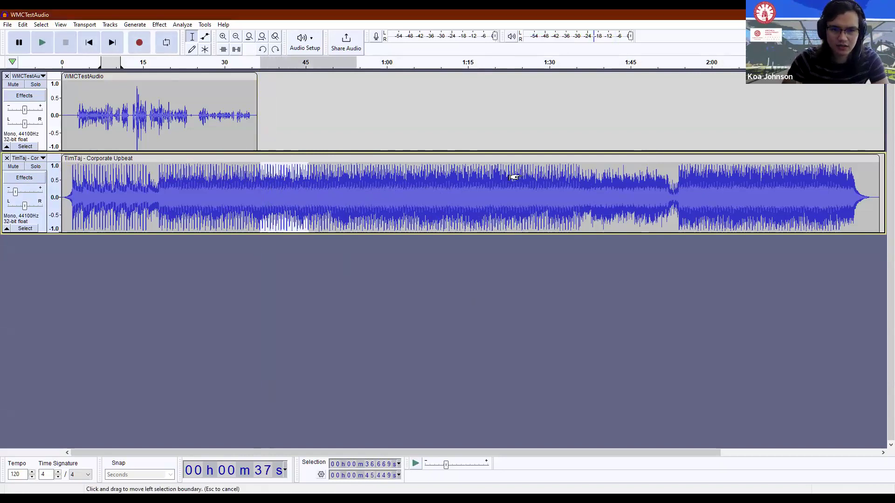
{"action": "key", "text": "Delete"}
{"action": "left_click", "coordinate": [259, 186]}
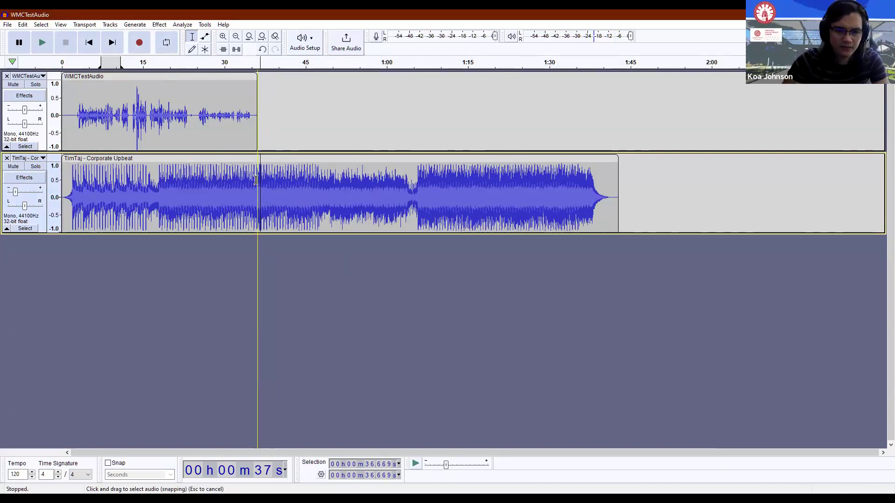
{"action": "key", "text": "space"}
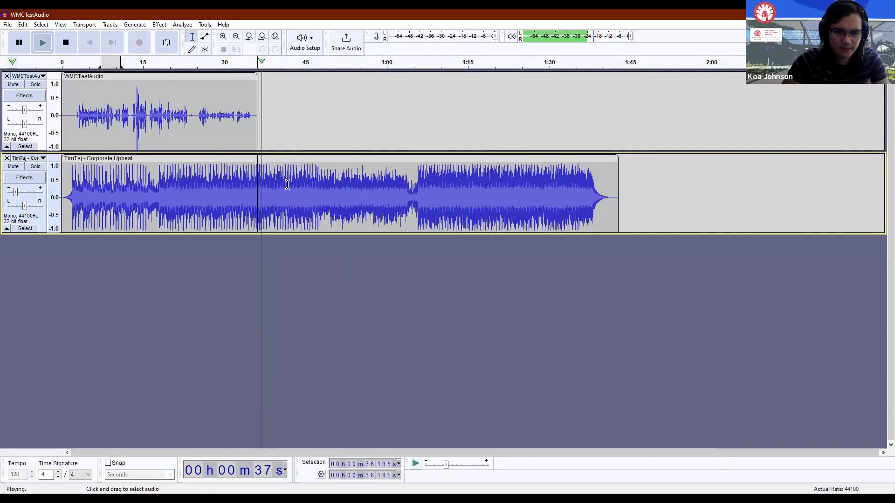
{"action": "key", "text": "space"}
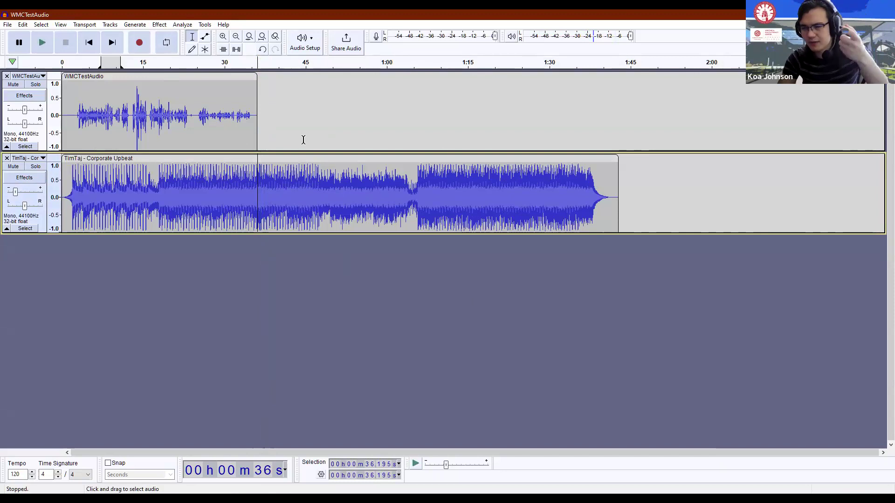
{"action": "key", "text": "ctrl+z"}
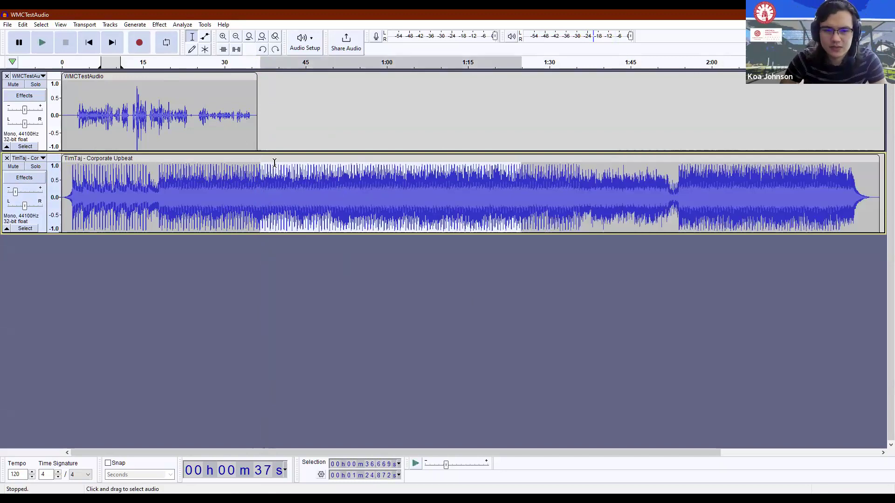
Demonstrate range selection on both tracks, covering 36.195 s to 1 min 6.452 s of the music and 27.028 s to 38.735 s of WMCTestAudio
{"action": "left_click", "coordinate": [363, 326]}
{"action": "left_click_drag", "start_coordinate": [195, 114], "coordinate": [299, 118]}
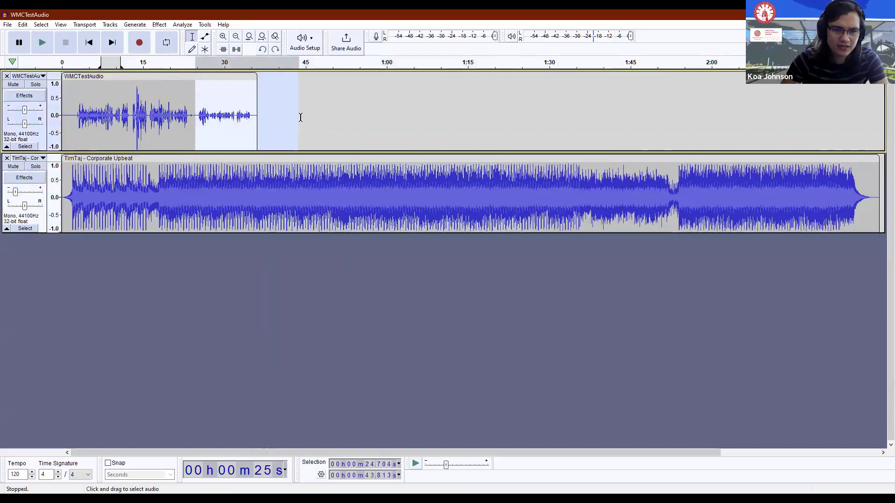
{"action": "left_click_drag", "start_coordinate": [258, 186], "coordinate": [422, 195]}
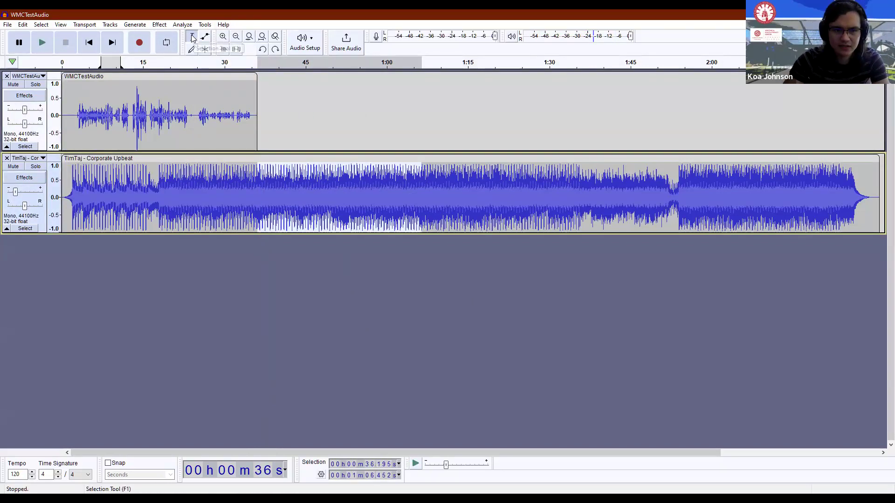
{"action": "left_click_drag", "start_coordinate": [208, 111], "coordinate": [272, 111]}
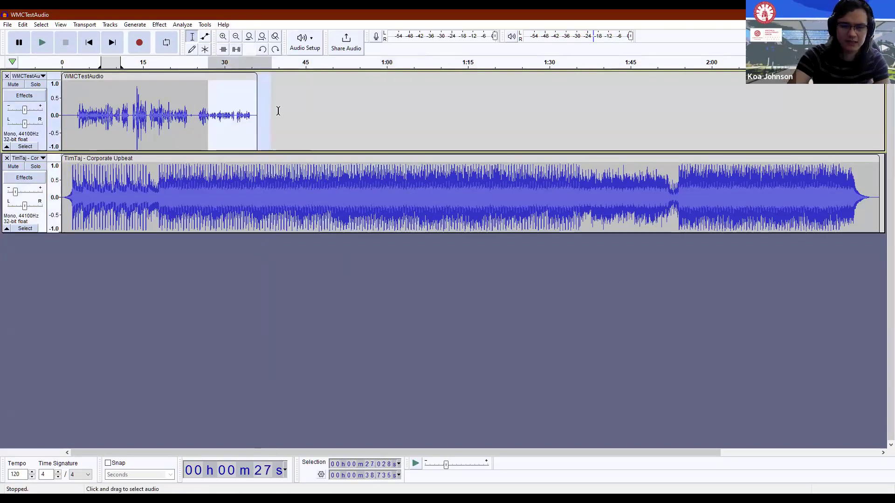
{"action": "left_click", "coordinate": [344, 197]}
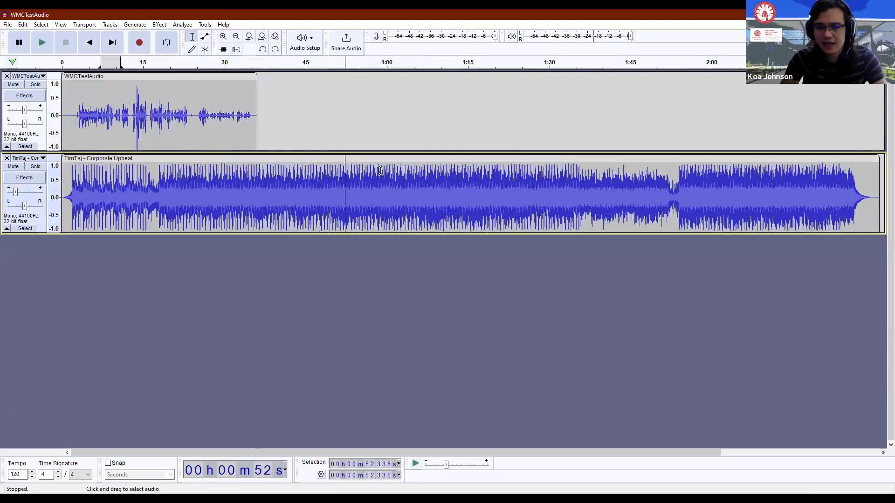
Delete the TimTaj - Corporate Upbeat audio from 36.927 s to its end, and undo the deletion
{"action": "left_click_drag", "start_coordinate": [262, 179], "coordinate": [811, 201]}
{"action": "key", "text": "Delete"}
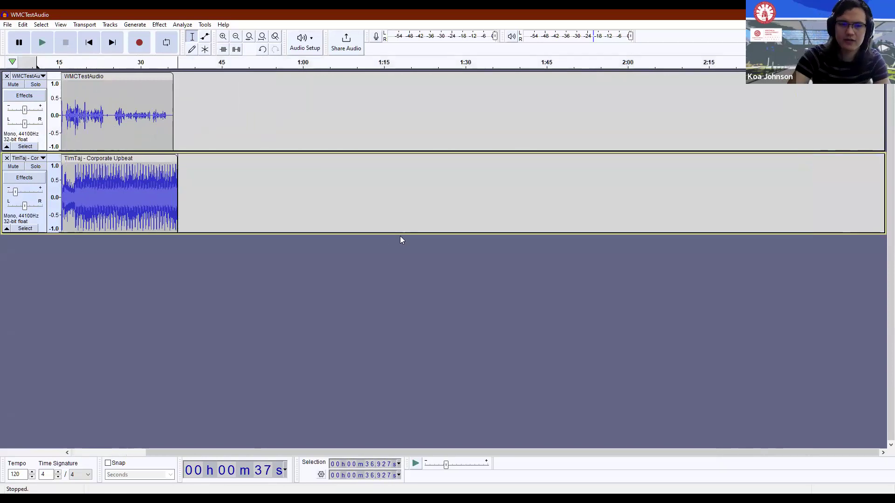
{"action": "key", "text": "ctrl+z"}
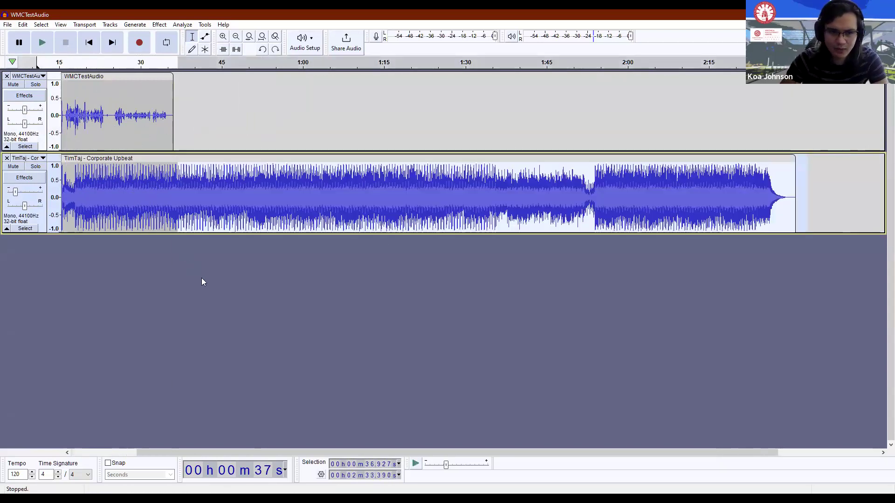
Split the TimTaj - Corporate Upbeat clip at 39.510 s
{"action": "left_click", "coordinate": [174, 176]}
{"action": "left_click", "coordinate": [181, 176]}
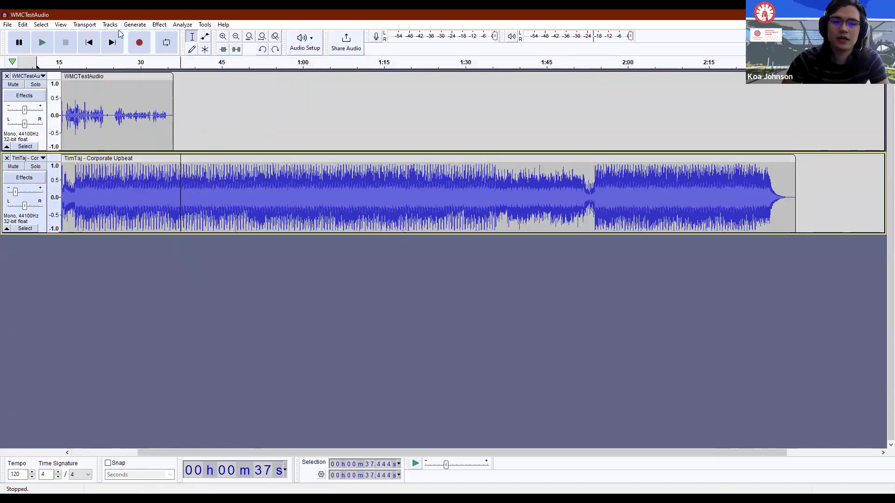
{"action": "left_click_drag", "start_coordinate": [395, 452], "coordinate": [328, 452]}
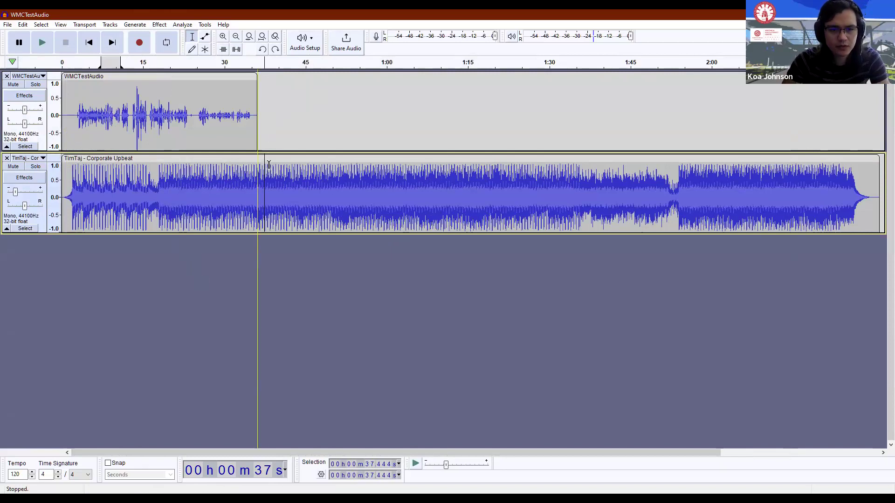
{"action": "left_click", "coordinate": [303, 170]}
{"action": "left_click", "coordinate": [266, 171]}
{"action": "left_click", "coordinate": [275, 172]}
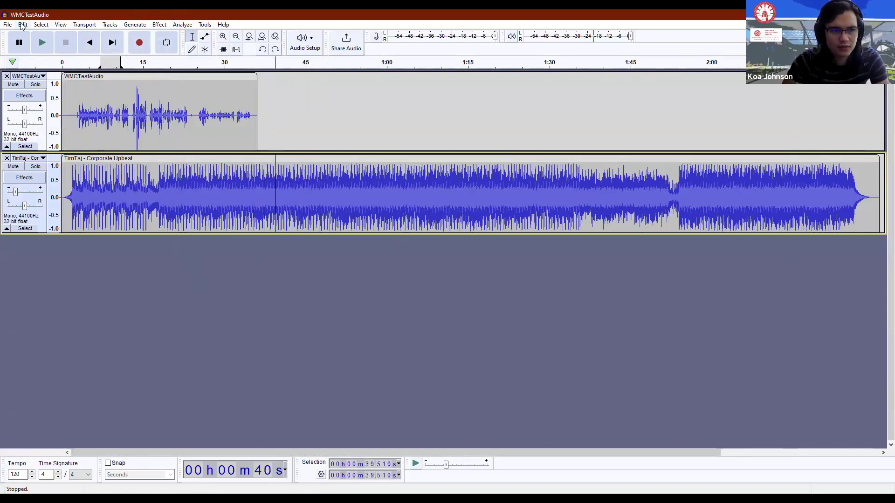
{"action": "left_click", "coordinate": [23, 25]}
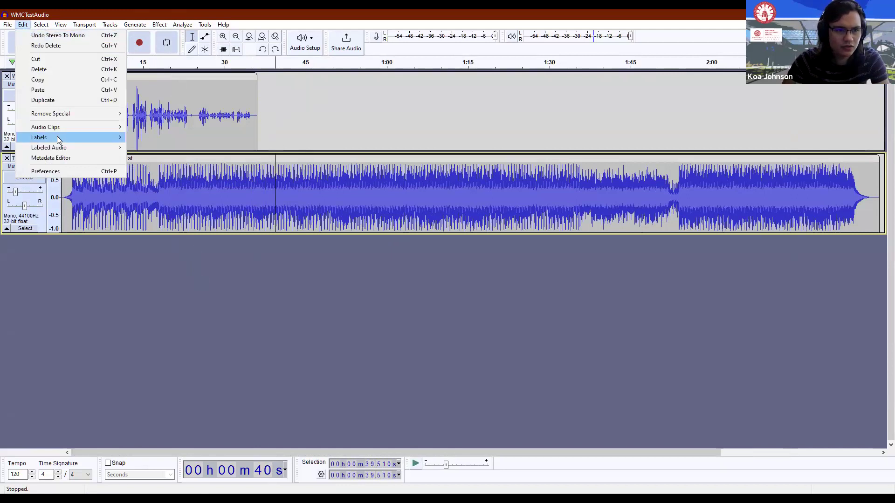
{"action": "mouse_move", "coordinate": [59, 131]}
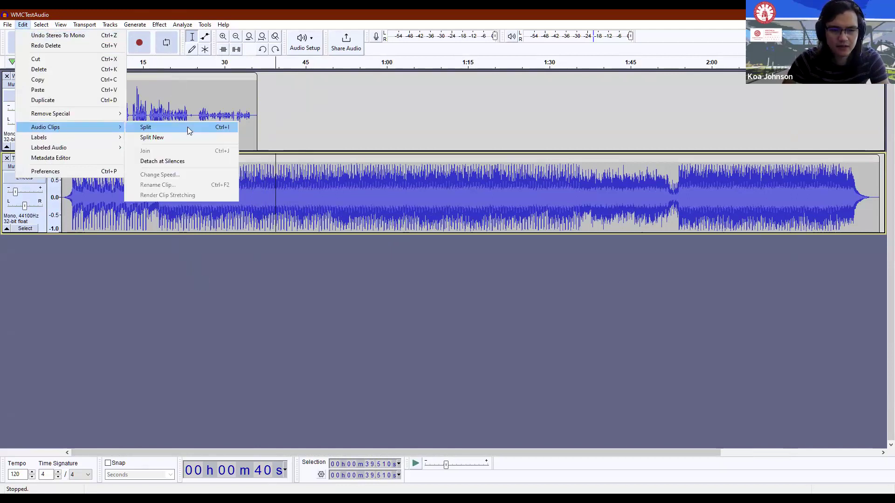
{"action": "left_click", "coordinate": [188, 127]}
Move the second TimTaj - Corporate Upbeat clip to start at 51.647 s, and delete that clip
{"action": "left_click_drag", "start_coordinate": [312, 158], "coordinate": [378, 158]}
{"action": "left_click_drag", "start_coordinate": [231, 156], "coordinate": [237, 155]}
{"action": "left_click", "coordinate": [408, 149]}
{"action": "left_click", "coordinate": [415, 157]}
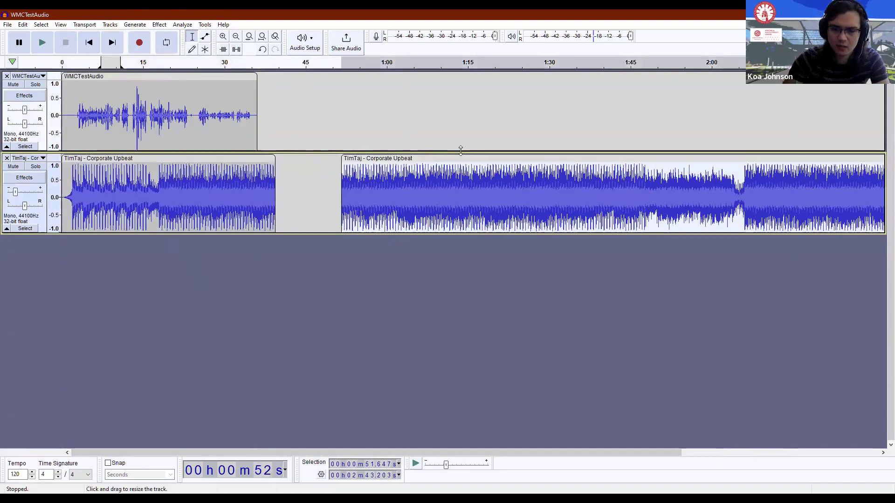
{"action": "key", "text": "Delete"}
{"action": "left_click", "coordinate": [307, 130]}
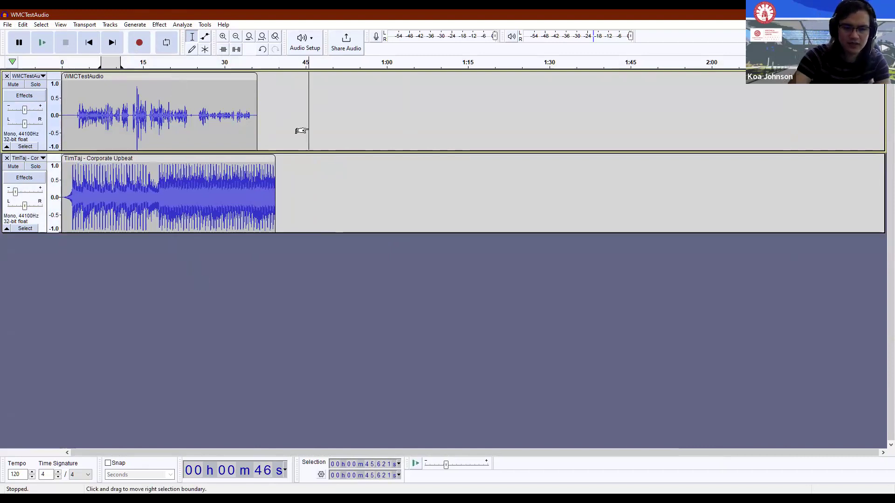
Zoom in on the timeline and play both tracks from 32.408 s to hear the ending
{"action": "left_click", "coordinate": [224, 37]}
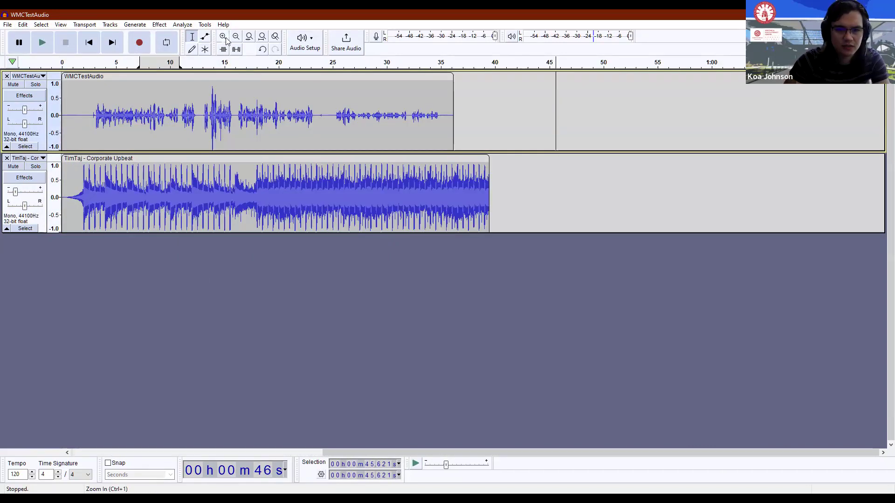
{"action": "left_click", "coordinate": [223, 38]}
{"action": "left_click", "coordinate": [237, 41]}
{"action": "left_click", "coordinate": [413, 112]}
{"action": "key", "text": "space"}
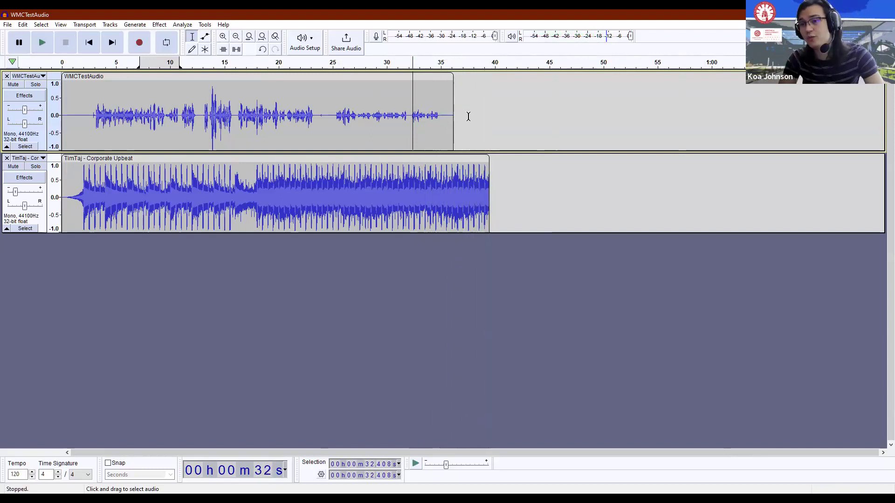
{"action": "left_click", "coordinate": [551, 182]}
{"action": "left_click", "coordinate": [536, 170]}
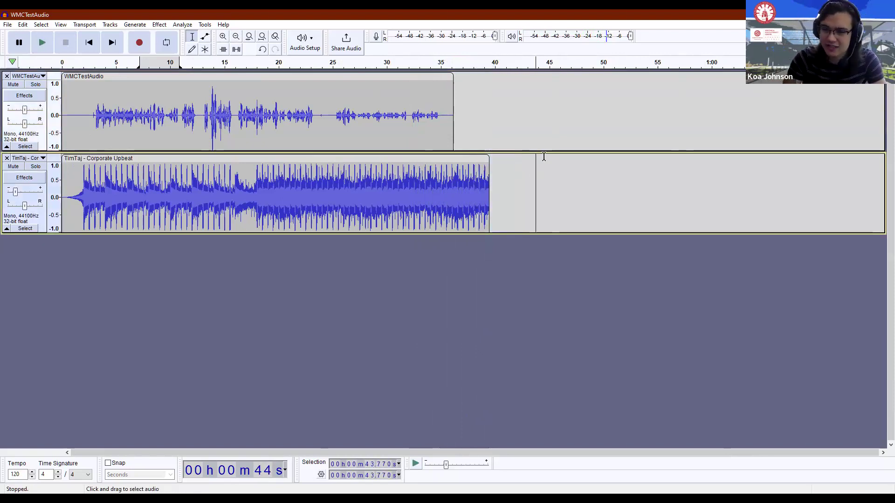
{"action": "left_click", "coordinate": [498, 105]}
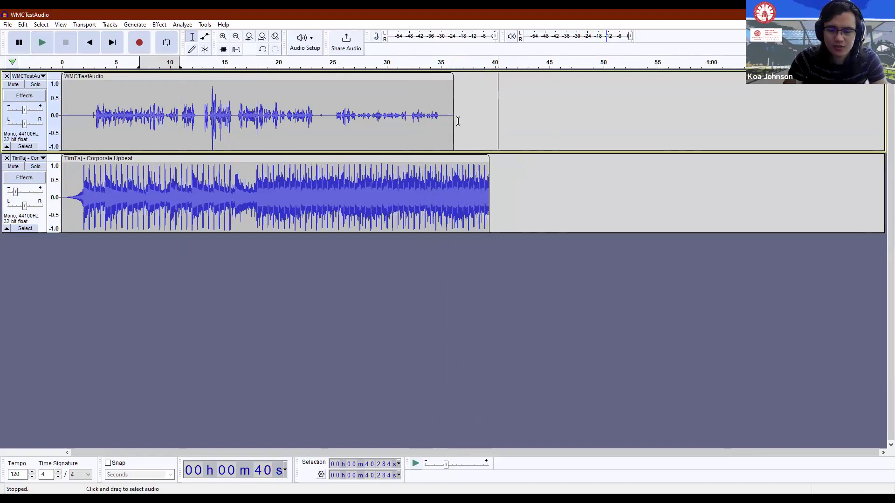
{"action": "left_click", "coordinate": [540, 129]}
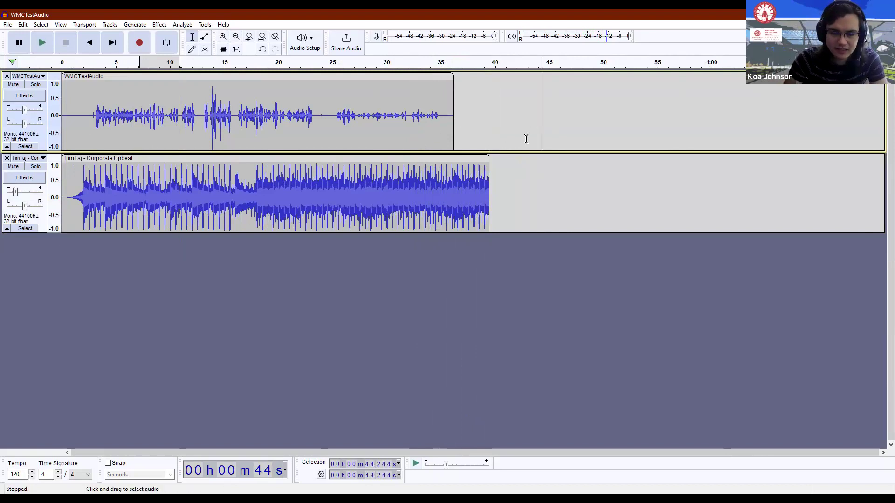
Demonstrate undo and redo on the music clip's deletion, move and split, ending with the clip restored to one piece
{"action": "key", "text": "ctrl+z"}
{"action": "key", "text": "ctrl+z"}
{"action": "key", "text": "ctrl+z"}
{"action": "key", "text": "ctrl+z"}
{"action": "key", "text": "ctrl+y"}
{"action": "key", "text": "ctrl+y"}
{"action": "key", "text": "ctrl+y"}
{"action": "key", "text": "ctrl+y"}
{"action": "key", "text": "ctrl+z"}
{"action": "key", "text": "ctrl+z"}
Split the TimTaj - Corporate Upbeat clip at 38.864 s and delete the second part
{"action": "left_click", "coordinate": [439, 175]}
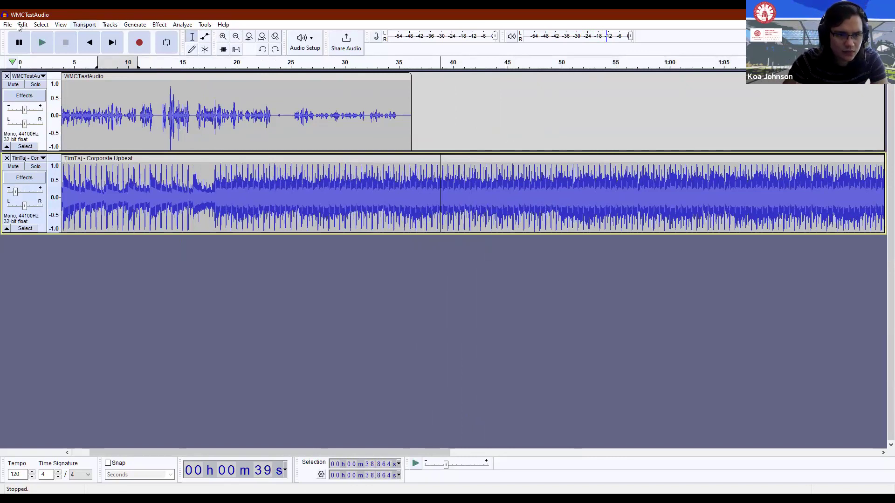
{"action": "left_click", "coordinate": [22, 25]}
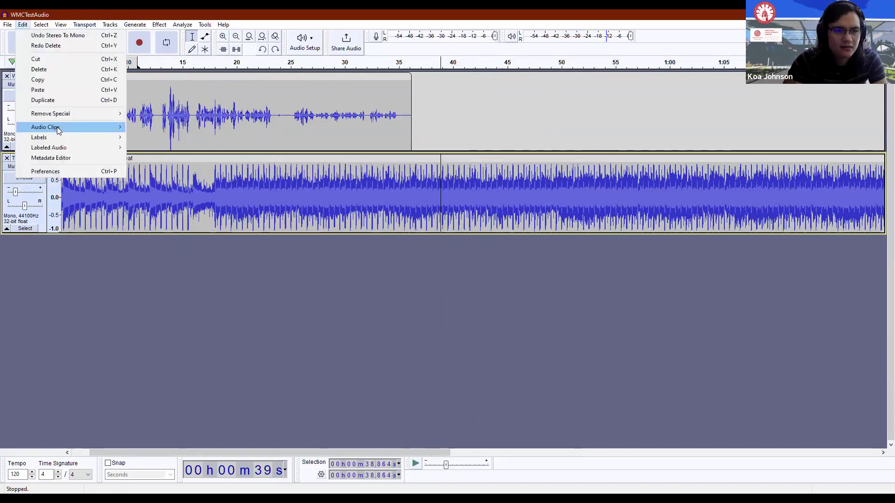
{"action": "mouse_move", "coordinate": [57, 127]}
{"action": "left_click", "coordinate": [160, 127]}
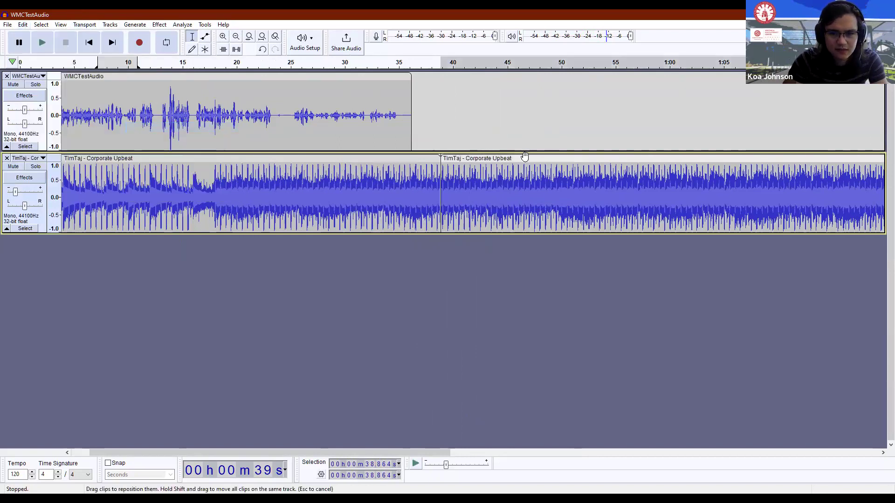
{"action": "key", "text": "Delete"}
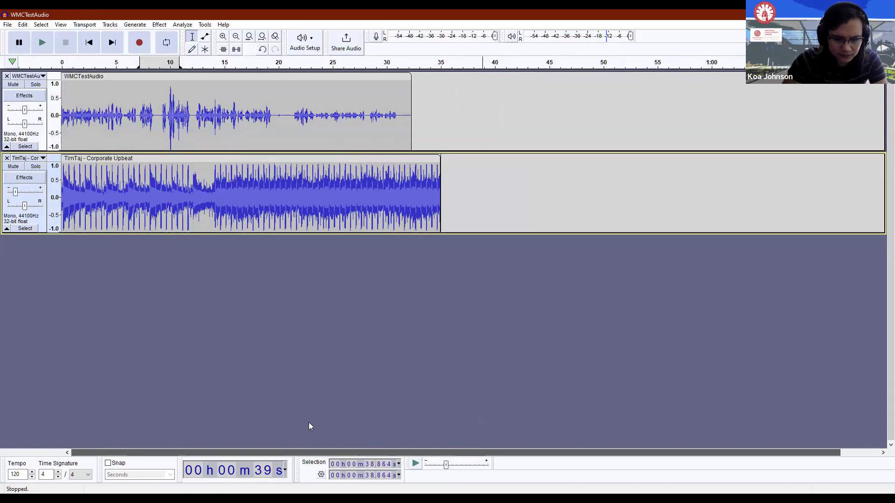
Mute the TimTaj music track and briefly play the WMCTestAudio voice track from the start
{"action": "left_click", "coordinate": [101, 77]}
{"action": "left_click", "coordinate": [13, 166]}
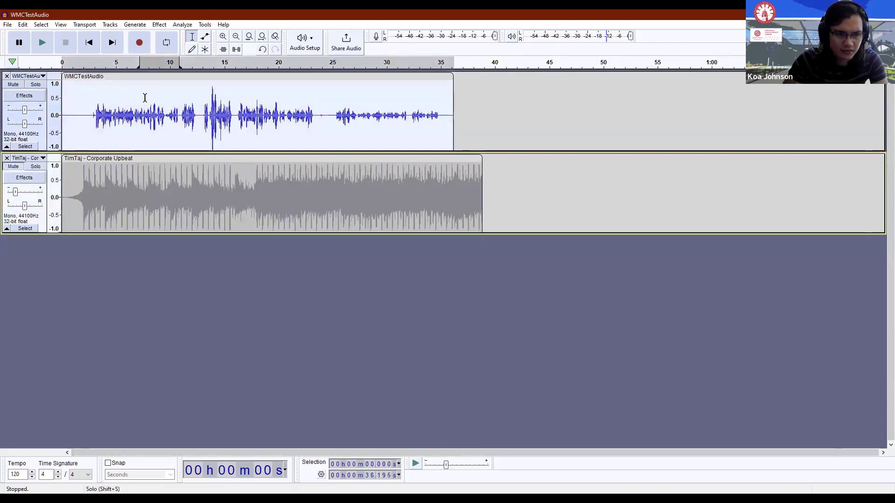
{"action": "left_click", "coordinate": [159, 98]}
{"action": "left_click", "coordinate": [89, 43]}
{"action": "left_click", "coordinate": [42, 42]}
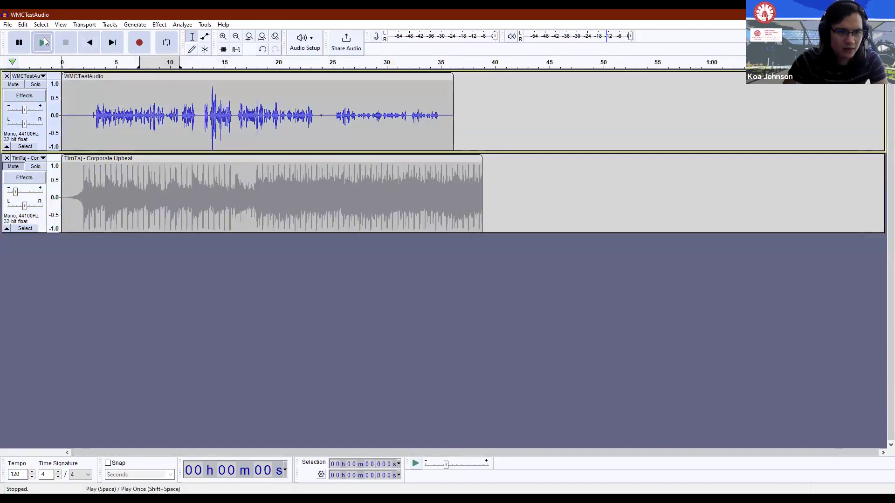
{"action": "left_click", "coordinate": [19, 42]}
{"action": "left_click", "coordinate": [65, 42]}
Shift the WMCTestAudio clip about 2.8 s earlier so its opening is cut off, and play from the start
{"action": "key", "text": "ctrl+z"}
{"action": "key", "text": "ctrl+z"}
{"action": "mouse_move", "coordinate": [203, 86]}
{"action": "left_mouse_down"}
{"action": "mouse_move", "coordinate": [301, 86]}
{"action": "mouse_move", "coordinate": [185, 87]}
{"action": "mouse_move", "coordinate": [226, 87]}
{"action": "mouse_move", "coordinate": [213, 87]}
{"action": "left_mouse_up"}
{"action": "left_click", "coordinate": [88, 90]}
{"action": "key", "text": "Home"}
{"action": "key", "text": "space"}
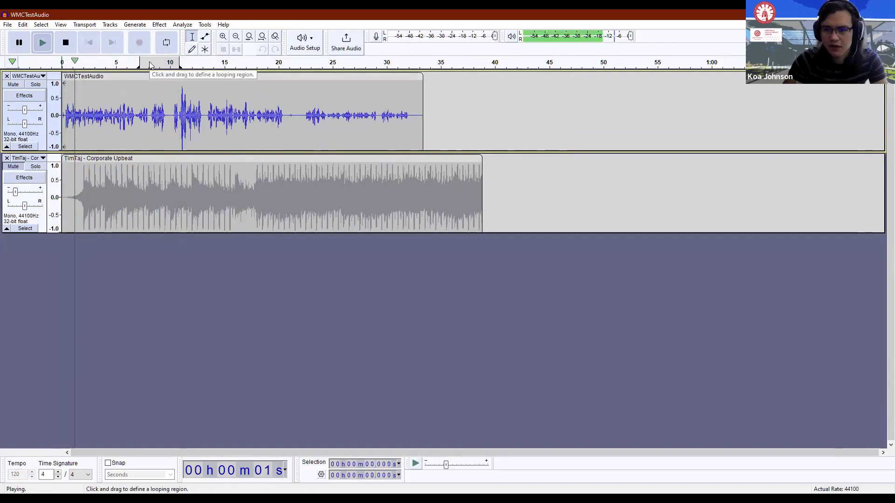
{"action": "key", "text": "space"}
Shift the WMCTestAudio clip further before zero, play it briefly, and return the clip's start to 0 s
{"action": "left_click_drag", "start_coordinate": [196, 77], "coordinate": [149, 77]}
{"action": "left_click", "coordinate": [42, 44]}
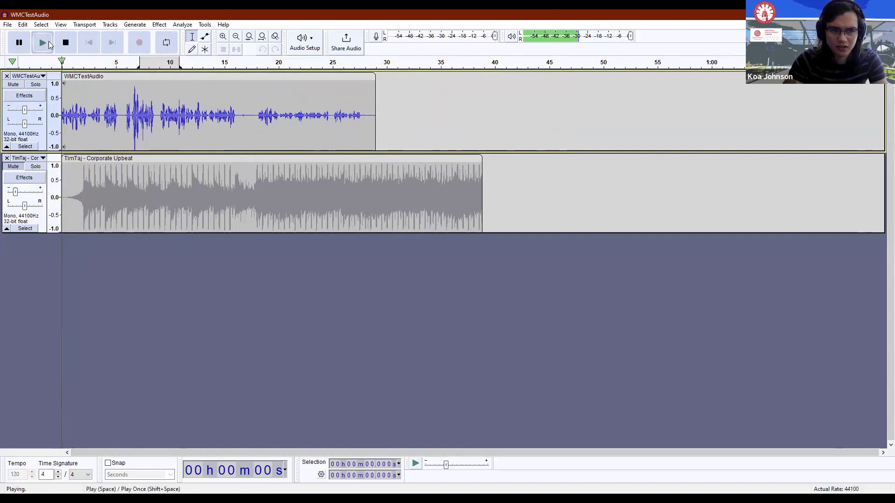
{"action": "left_click", "coordinate": [66, 43]}
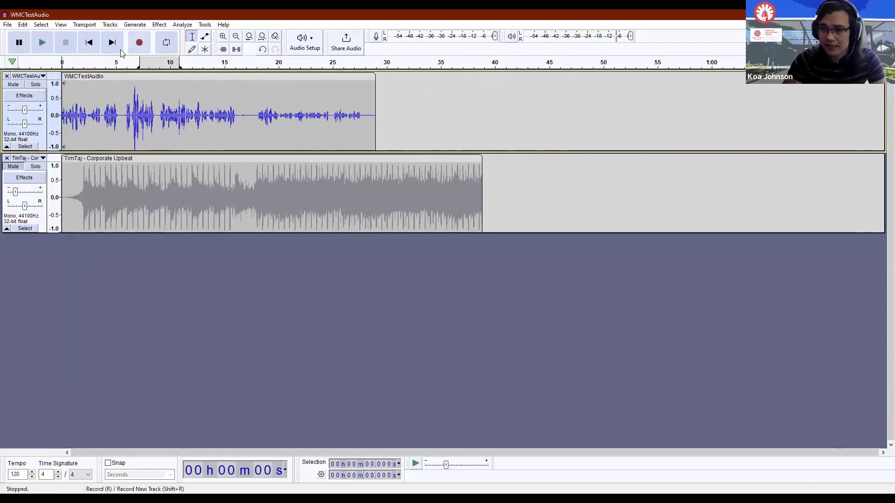
{"action": "left_click_drag", "start_coordinate": [170, 76], "coordinate": [247, 75]}
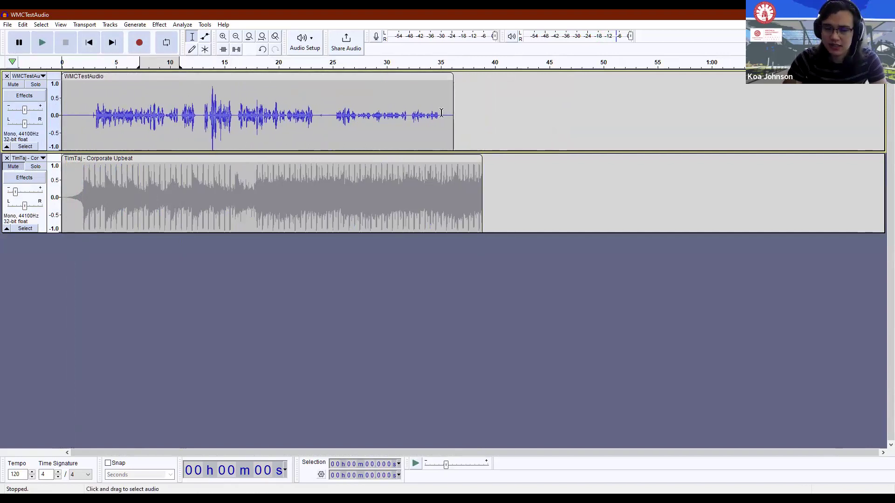
Unmute the TimTaj music track and play both tracks from the start
{"action": "left_click", "coordinate": [163, 176]}
{"action": "left_click", "coordinate": [14, 169]}
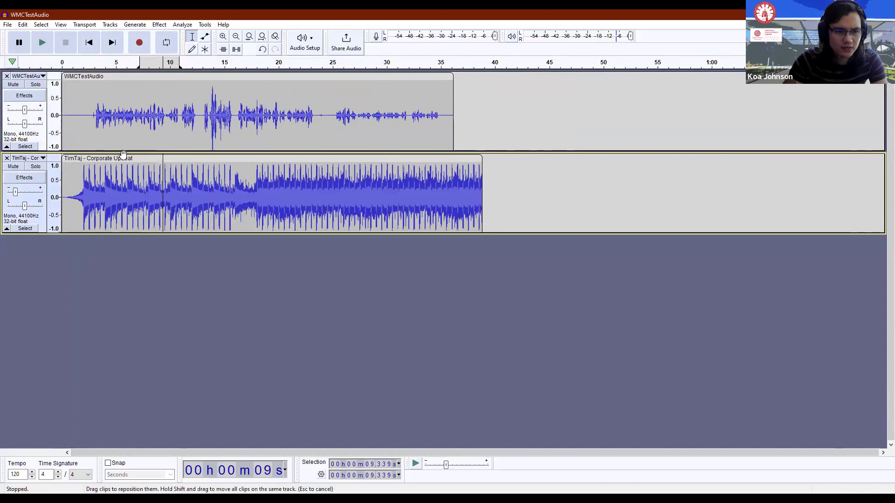
{"action": "left_click", "coordinate": [28, 196]}
{"action": "key", "text": "Home"}
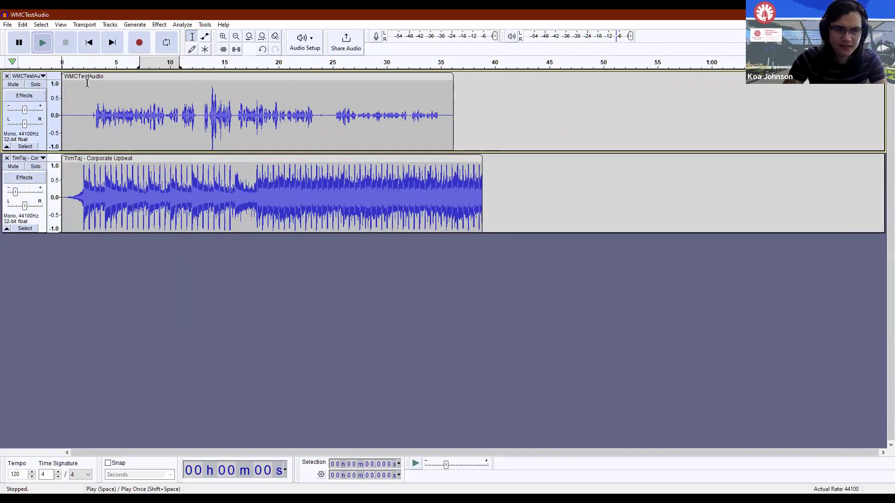
{"action": "left_click", "coordinate": [42, 42]}
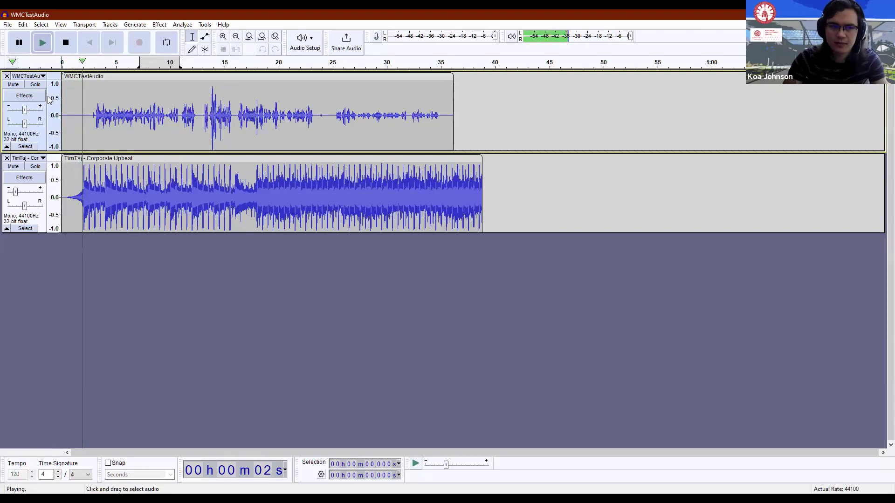
{"action": "left_click", "coordinate": [65, 43]}
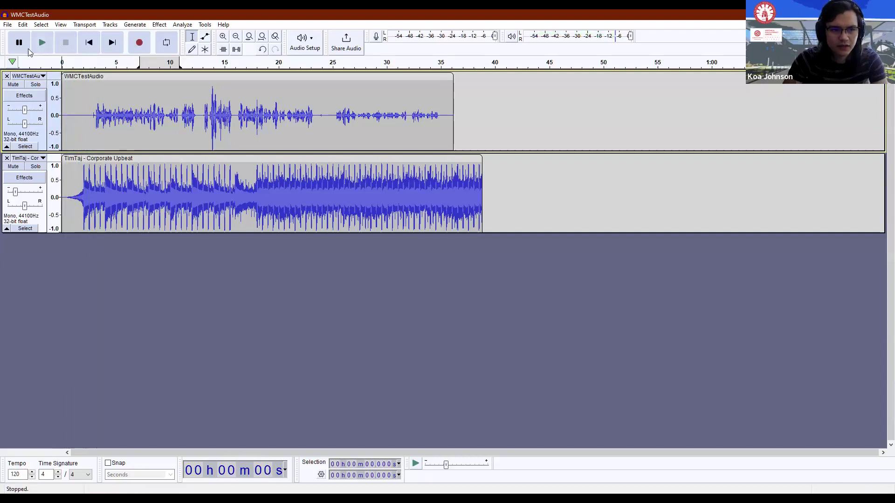
Move the WMCTestAudio clip about 1.2 s earlier and play both tracks to hear the timing against the music
{"action": "left_click_drag", "start_coordinate": [163, 76], "coordinate": [150, 76]}
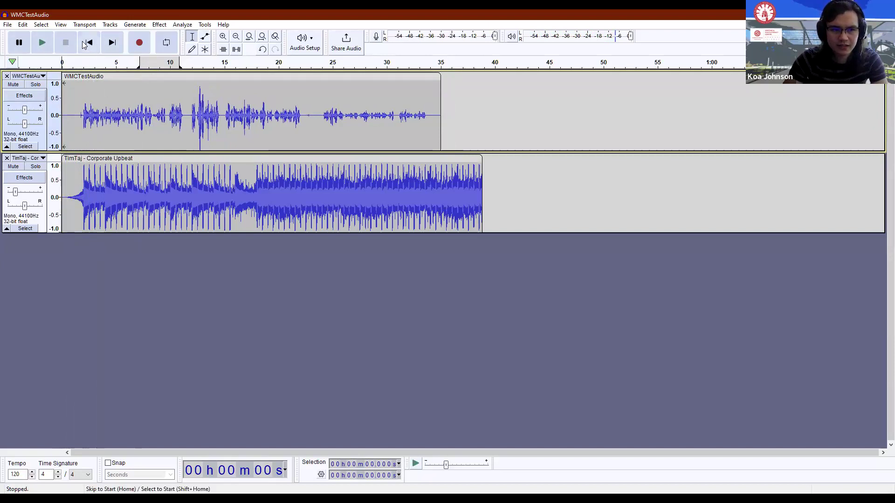
{"action": "left_click", "coordinate": [43, 44]}
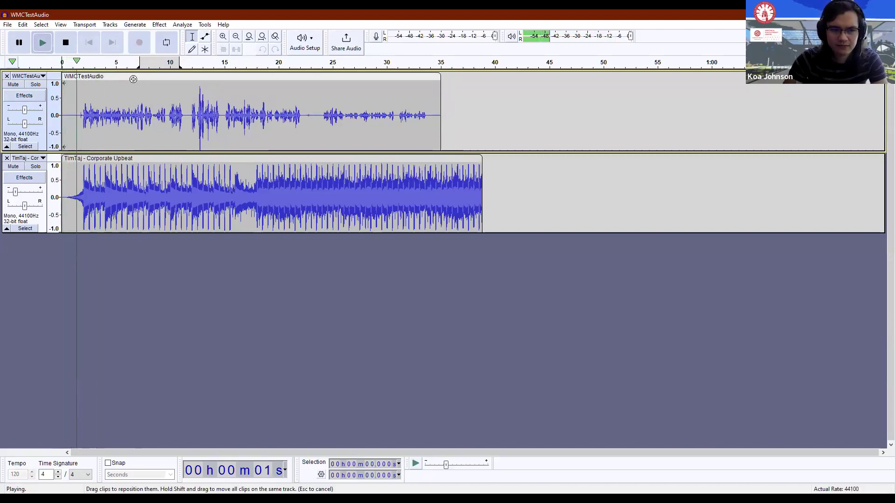
{"action": "left_click", "coordinate": [19, 42]}
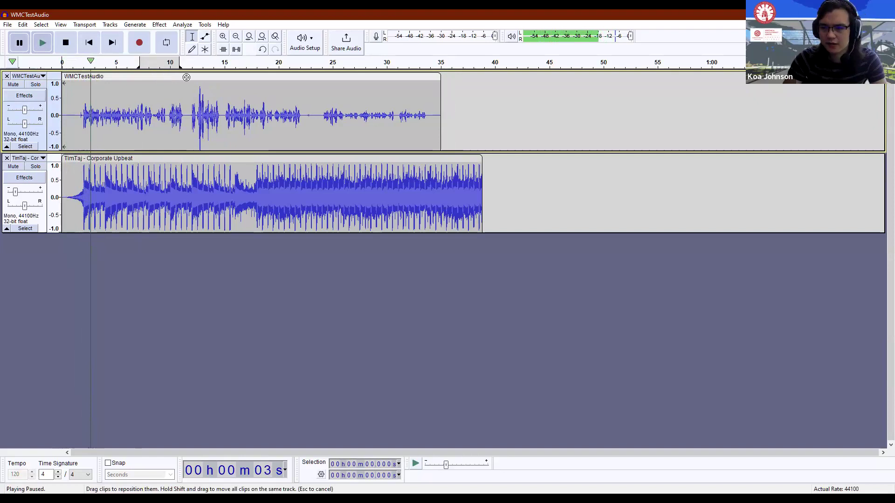
{"action": "key", "text": "space"}
Try the WMCTestAudio clip with a start at about 3 s, play it, and reposition its start to about 1.9 s
{"action": "left_click_drag", "start_coordinate": [133, 75], "coordinate": [178, 76]}
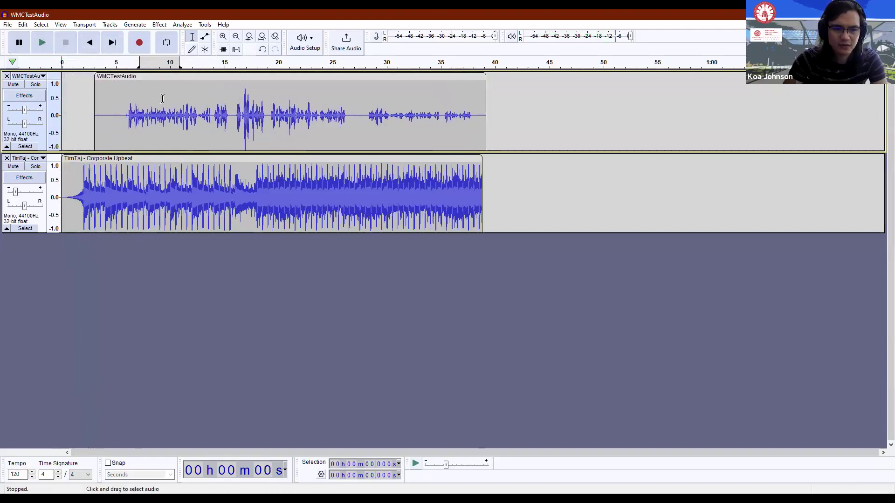
{"action": "key", "text": "space"}
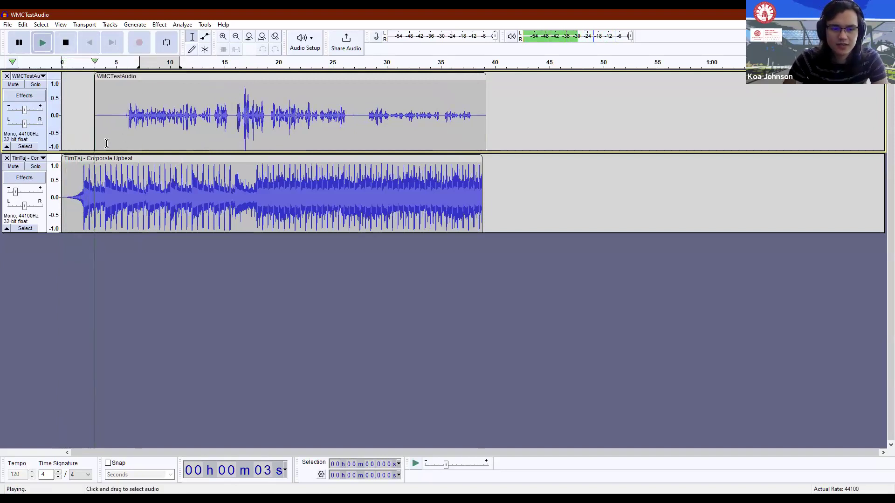
{"action": "left_click", "coordinate": [66, 42]}
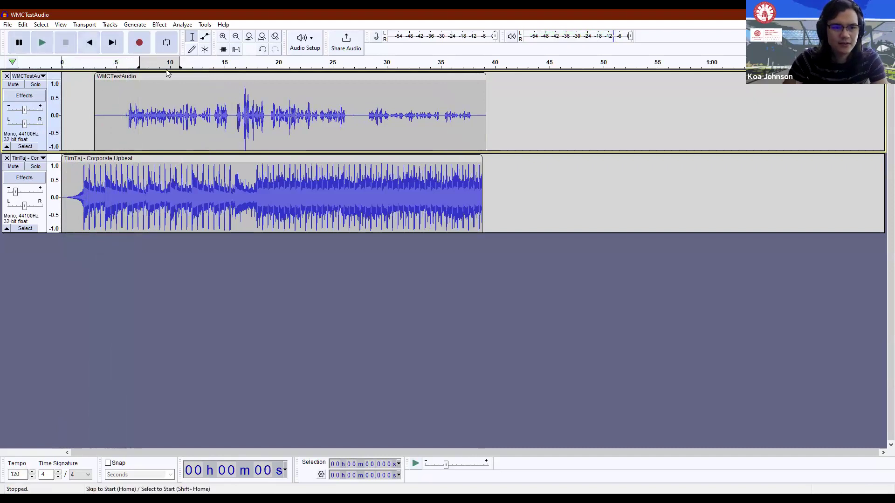
{"action": "left_click_drag", "start_coordinate": [173, 77], "coordinate": [161, 78]}
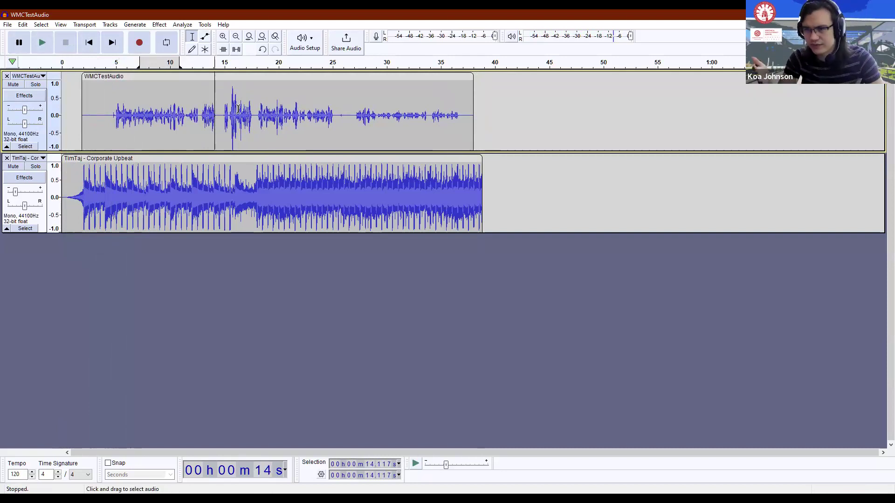
Listen to the voice track from 12.653 s, and delete its section from 12.783 s to 18.119 s
{"action": "left_click", "coordinate": [207, 114]}
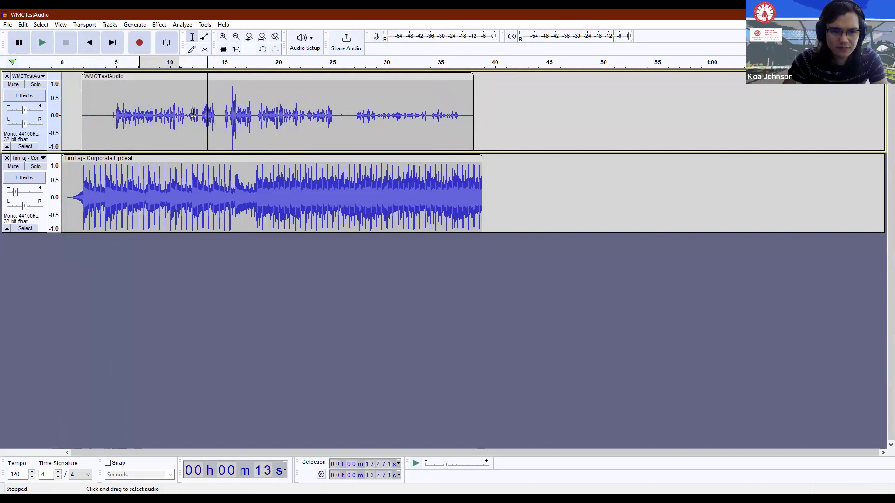
{"action": "left_click", "coordinate": [198, 113]}
{"action": "left_click", "coordinate": [199, 114]}
{"action": "key", "text": "space"}
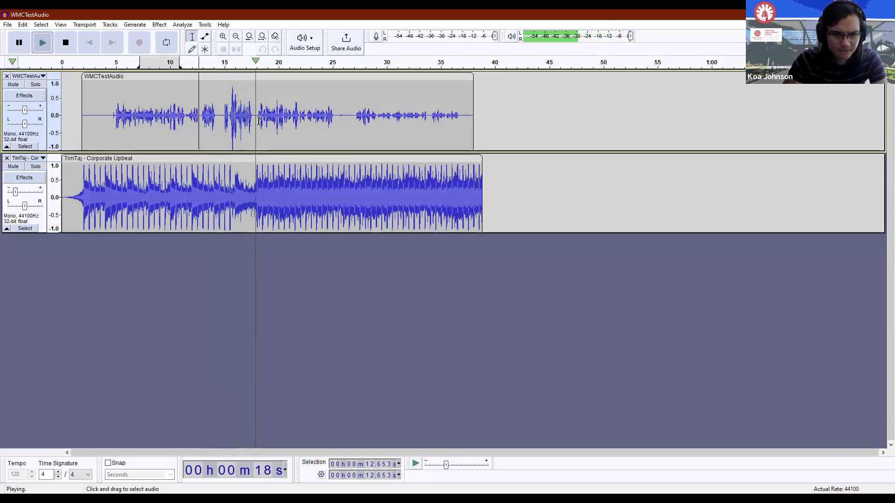
{"action": "key", "text": "space"}
{"action": "left_click_drag", "start_coordinate": [259, 122], "coordinate": [200, 117]}
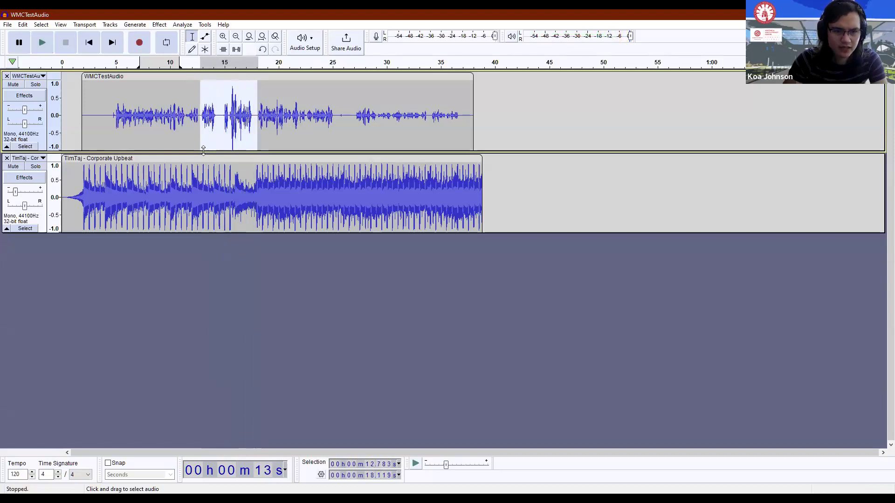
{"action": "key", "text": "Delete"}
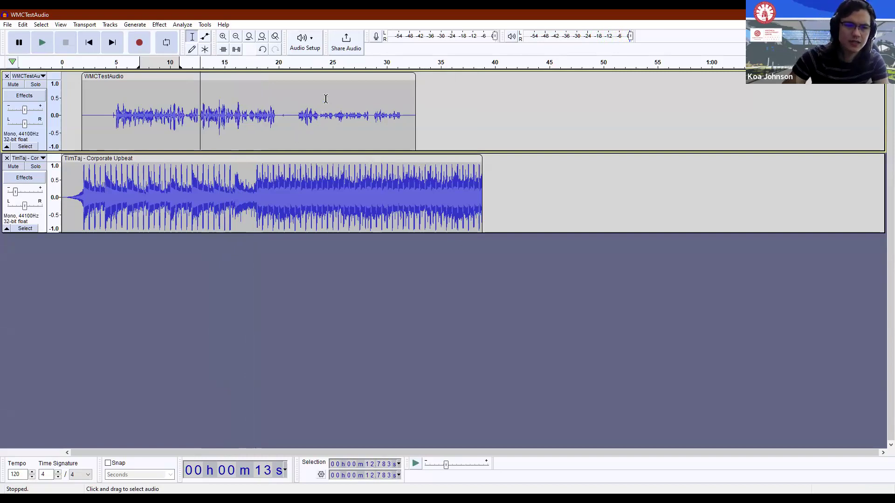
Play both tracks from 10.071 s to check the voice edit at the deleted section
{"action": "left_click", "coordinate": [170, 112]}
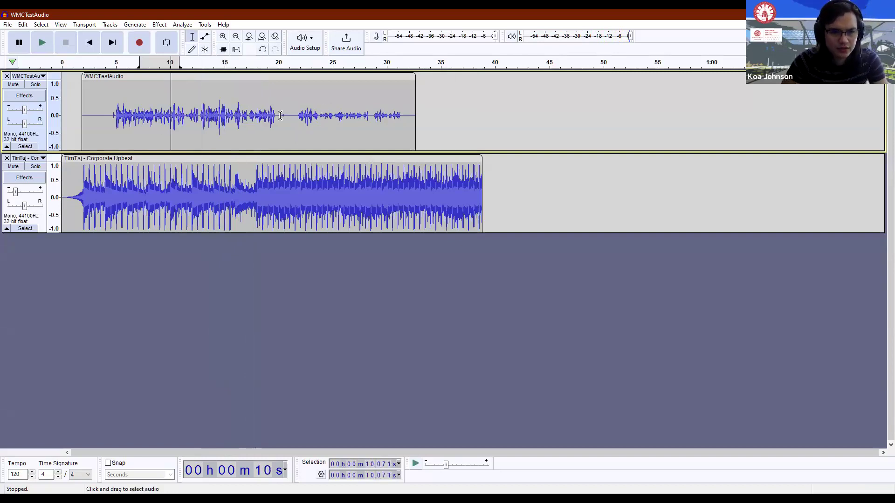
{"action": "key", "text": "space"}
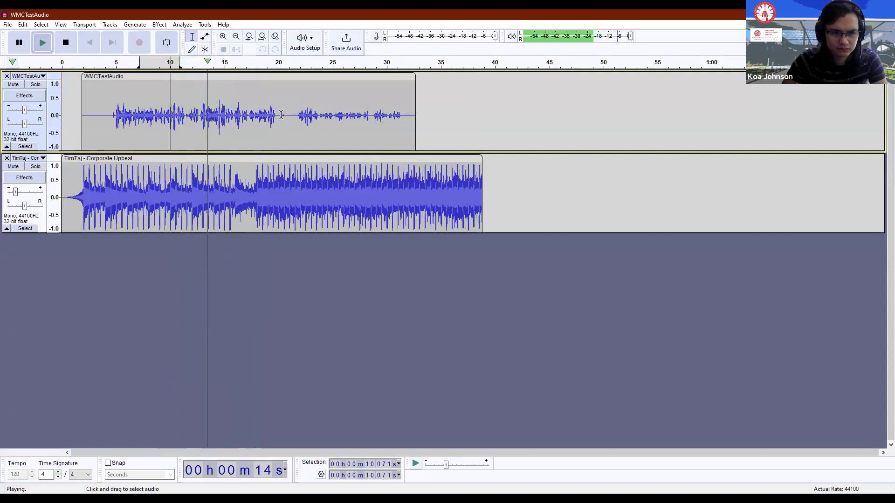
{"action": "key", "text": "space"}
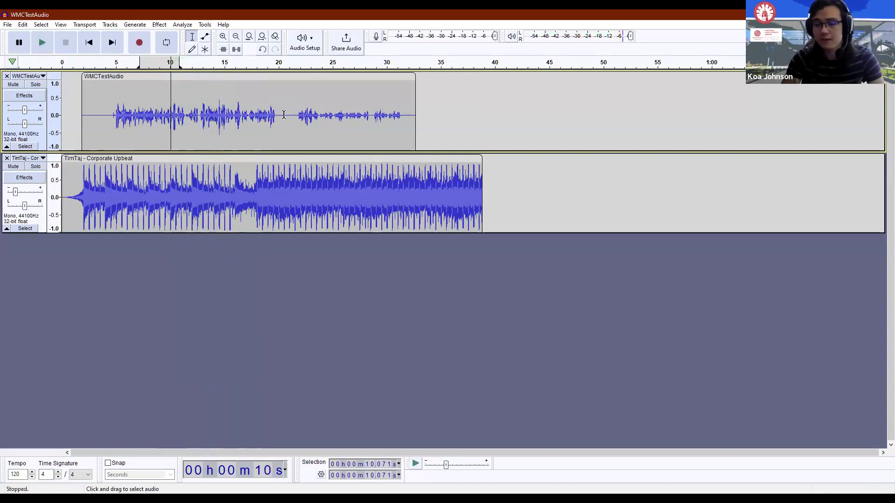
Play both tracks from the pause at 20.142 s, and mute the TimTaj music track
{"action": "left_click", "coordinate": [463, 135]}
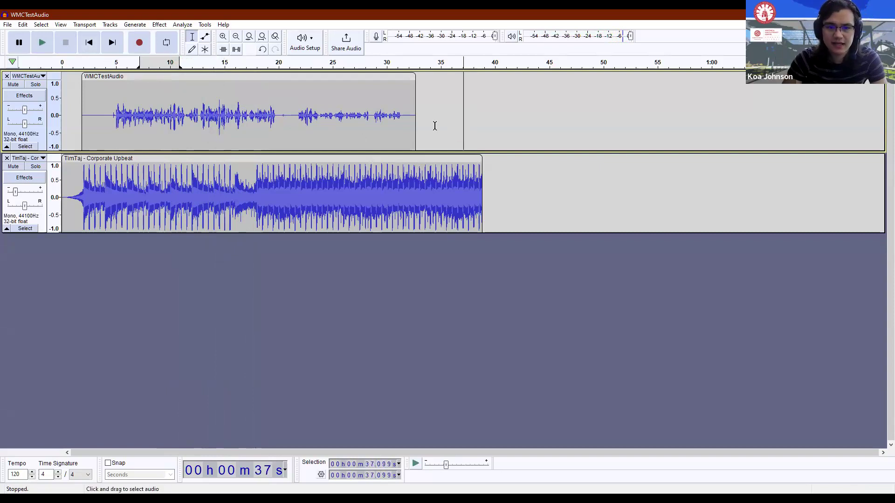
{"action": "left_click", "coordinate": [280, 114]}
{"action": "key", "text": "space"}
{"action": "key", "text": "space"}
{"action": "key", "text": "Down"}
{"action": "key", "text": "shift+u"}
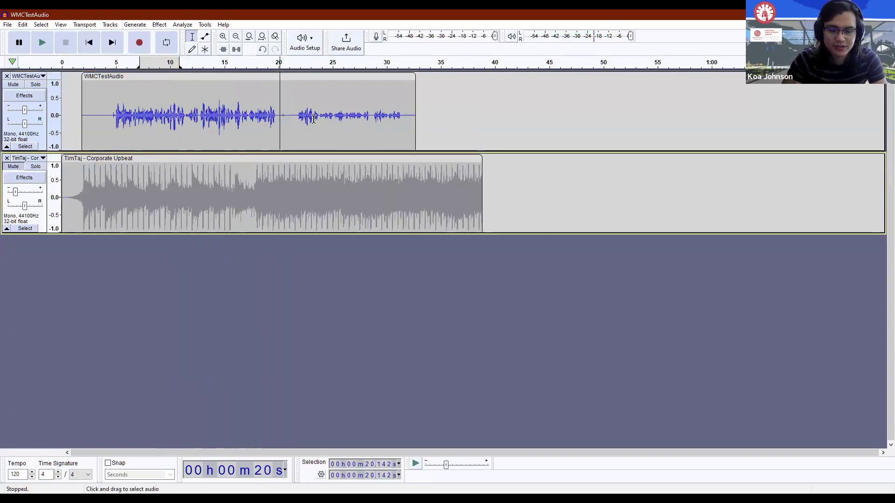
Play the WMCTestAudio voice track alone from 19.798 s to listen to its pause
{"action": "left_click", "coordinate": [277, 108]}
{"action": "key", "text": "space"}
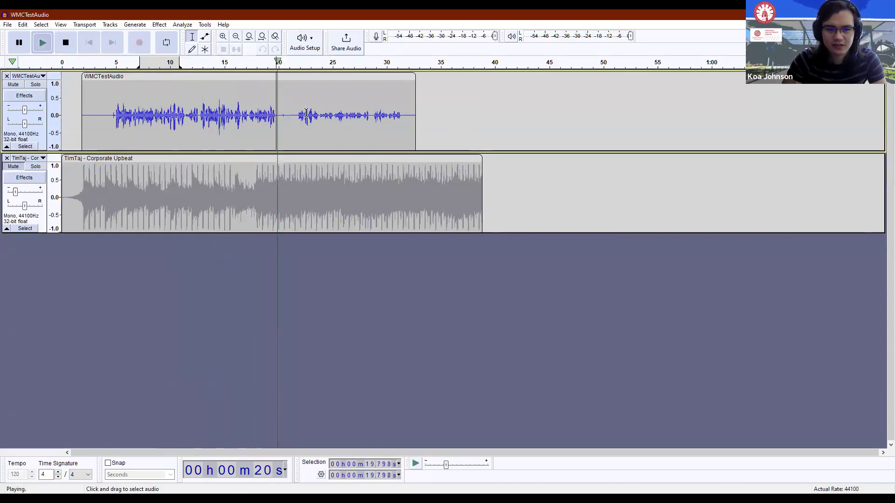
{"action": "key", "text": "space"}
{"action": "key", "text": "space"}
{"action": "key", "text": "space"}
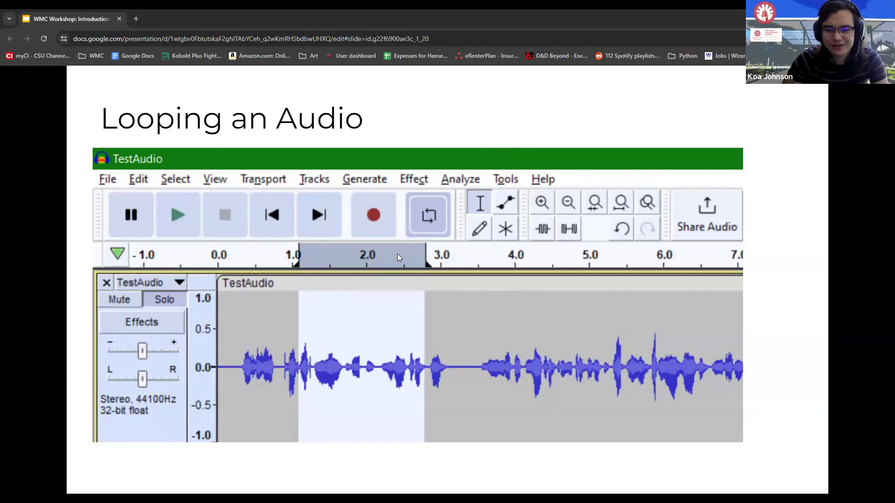
{"action": "key", "text": "Right"}
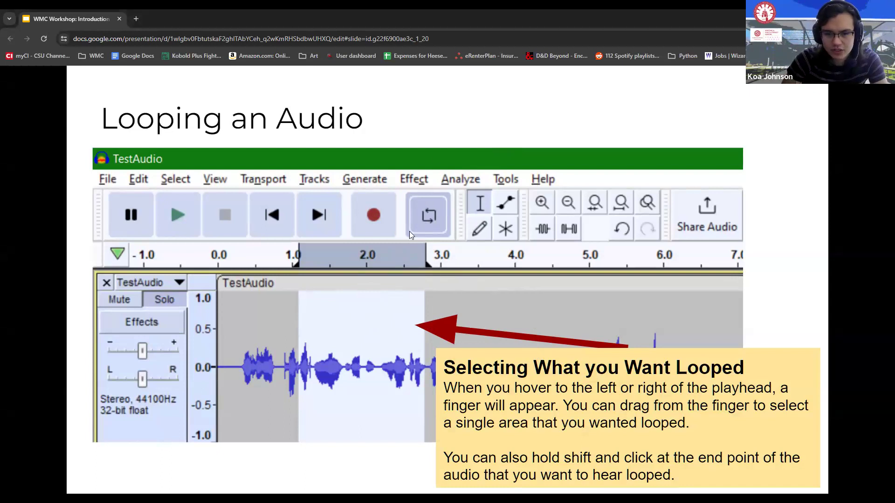
{"action": "key", "text": "Right"}
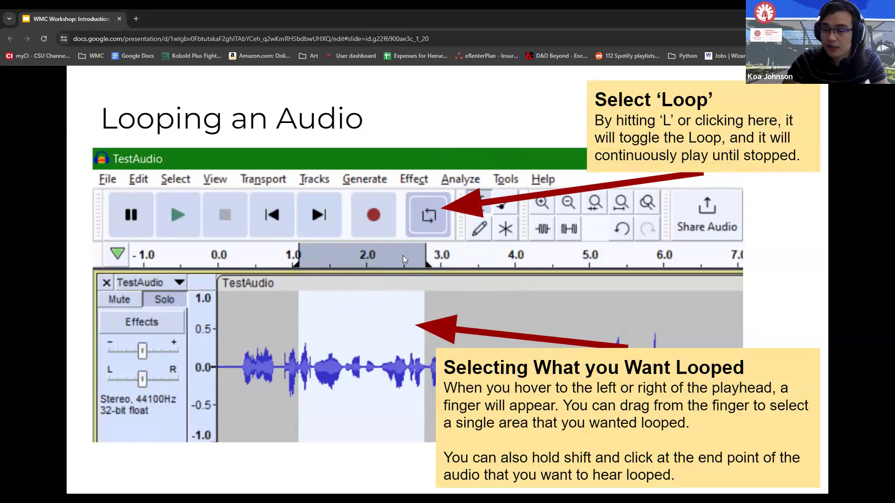
{"action": "key", "text": "Down"}
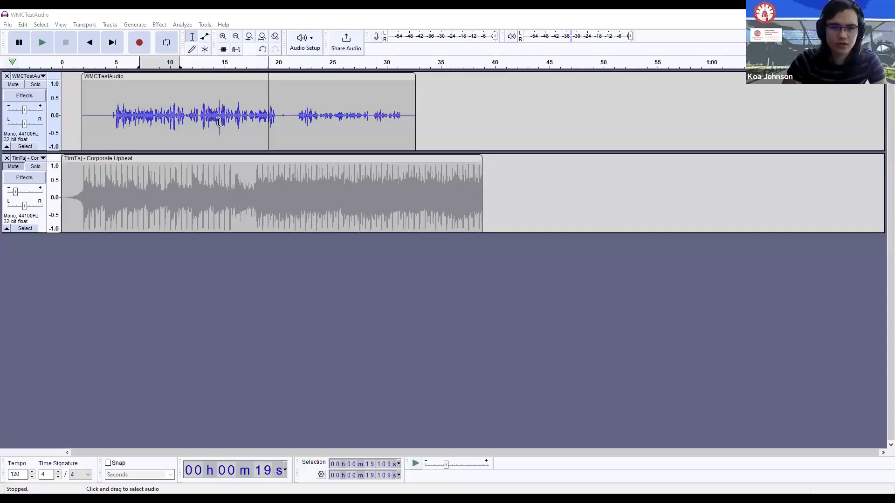
Play the WMCTestAudio voice track from 17.947 s into its pause
{"action": "left_click", "coordinate": [218, 122]}
{"action": "left_click", "coordinate": [257, 105]}
{"action": "key", "text": "space"}
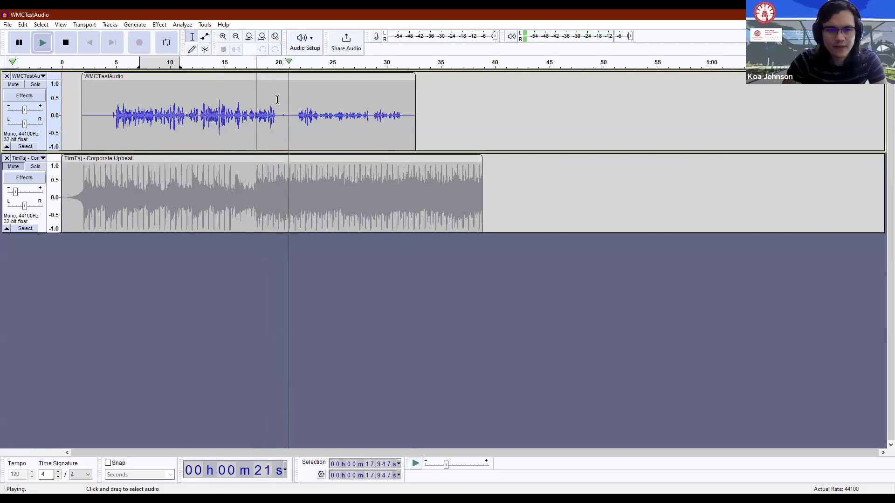
{"action": "key", "text": "space"}
Try to loop the voice track's pause by selecting 19.755 s to 21.304 s and enabling looping
{"action": "left_click", "coordinate": [278, 118]}
{"action": "mouse_move", "coordinate": [290, 119]}
{"action": "left_mouse_down"}
{"action": "mouse_move", "coordinate": [279, 118]}
{"action": "mouse_move", "coordinate": [293, 118]}
{"action": "left_mouse_up"}
{"action": "left_click", "coordinate": [282, 116]}
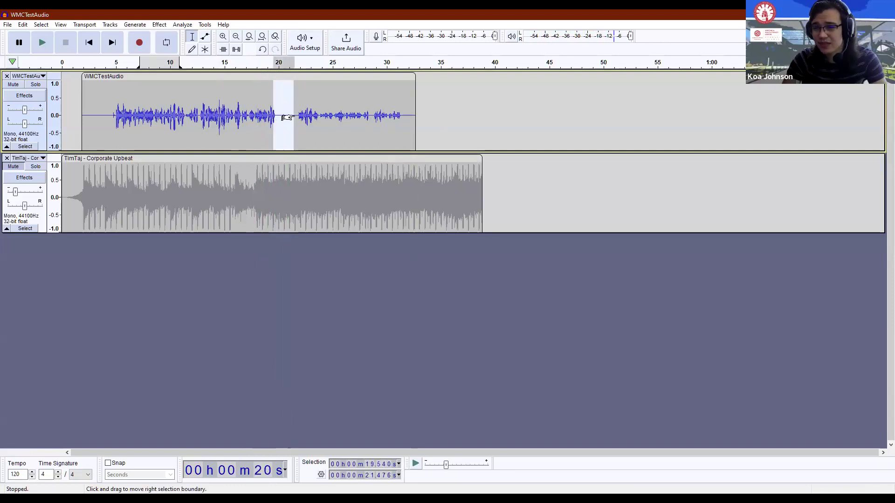
{"action": "left_click", "coordinate": [315, 117]}
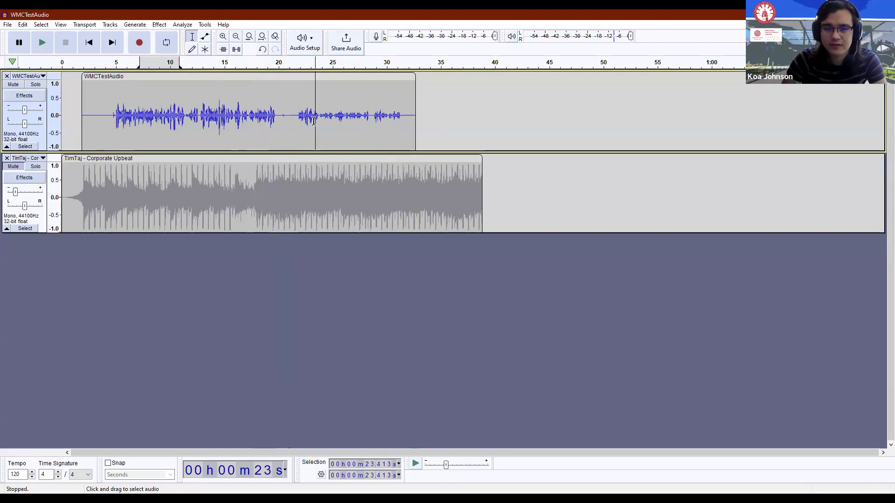
{"action": "left_click", "coordinate": [283, 119]}
{"action": "mouse_move", "coordinate": [275, 112]}
{"action": "left_mouse_down"}
{"action": "mouse_move", "coordinate": [302, 112]}
{"action": "mouse_move", "coordinate": [292, 112]}
{"action": "left_mouse_up"}
{"action": "left_click", "coordinate": [268, 111]}
{"action": "left_click", "coordinate": [167, 42]}
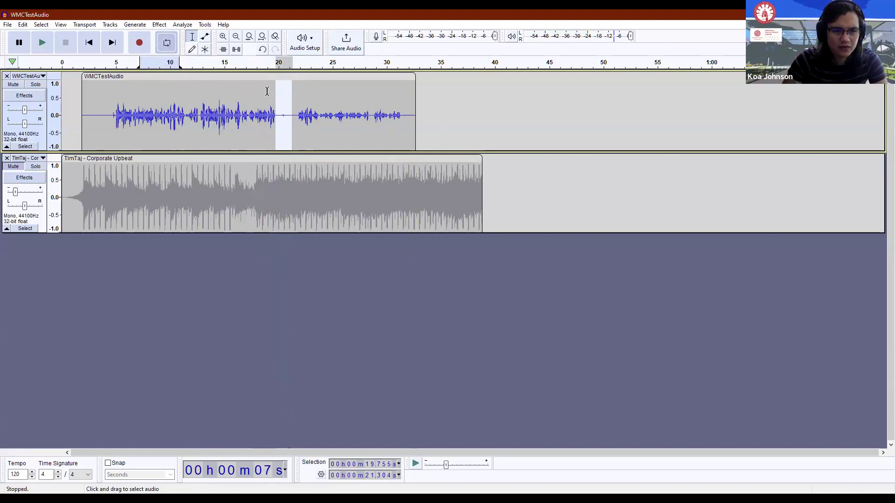
Extend the existing loop region's end to about 11 s, play the looped voice audio from 5.939 s, and pause playback
{"action": "left_click", "coordinate": [267, 91]}
{"action": "left_click", "coordinate": [167, 42]}
{"action": "left_click_drag", "start_coordinate": [176, 66], "coordinate": [182, 62]}
{"action": "left_click", "coordinate": [170, 62]}
{"action": "right_click", "coordinate": [173, 62]}
{"action": "key", "text": "Escape"}
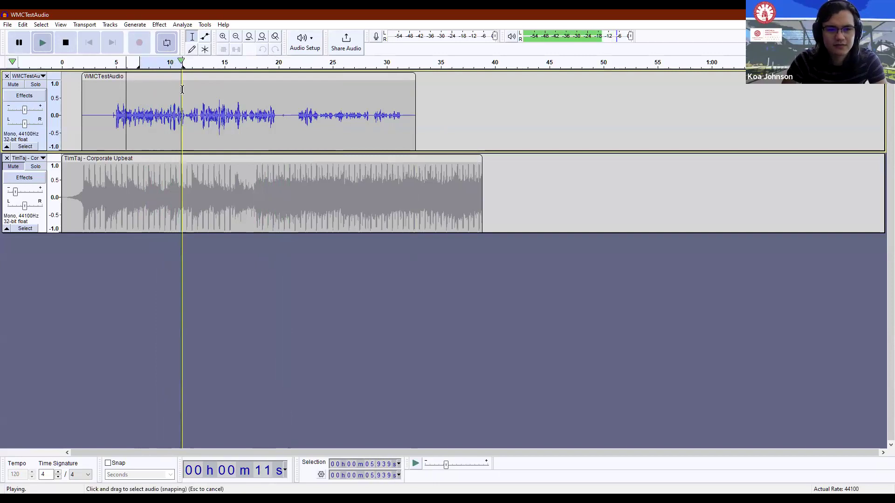
{"action": "left_click", "coordinate": [27, 50]}
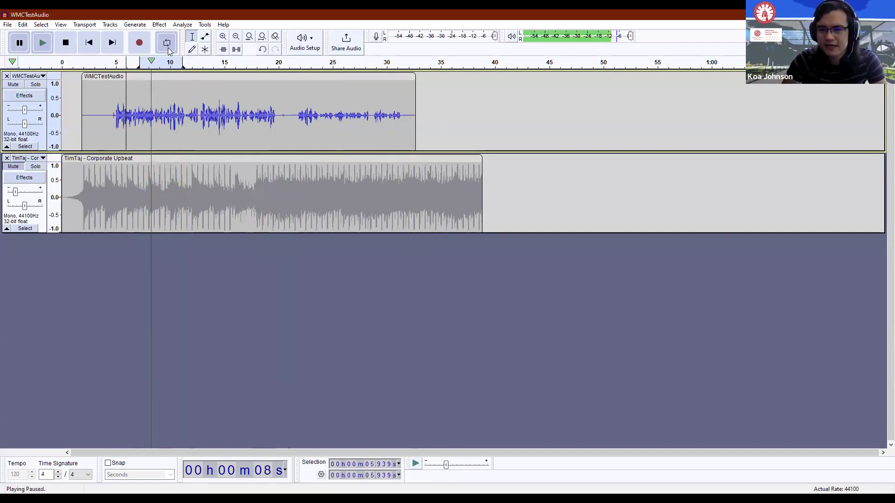
Turn off looping and clear the existing loop region from the timeline
{"action": "right_click", "coordinate": [173, 65]}
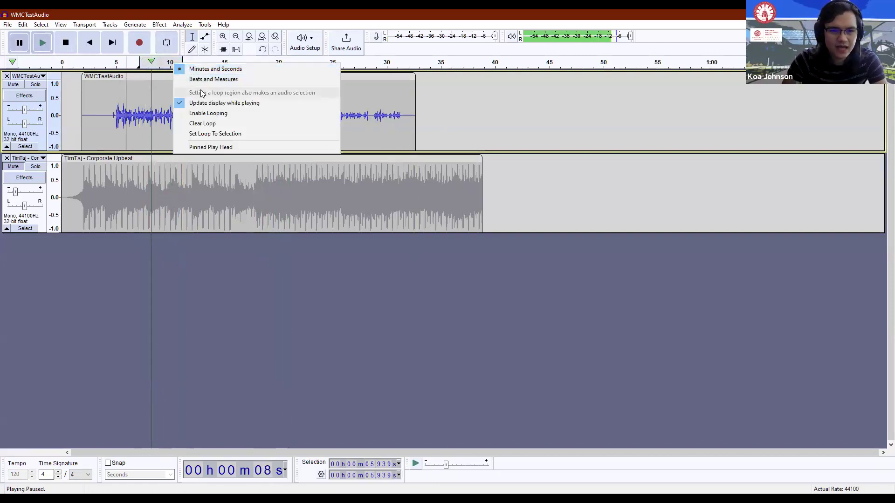
{"action": "left_click", "coordinate": [115, 72]}
{"action": "left_click_drag", "start_coordinate": [276, 111], "coordinate": [305, 112]}
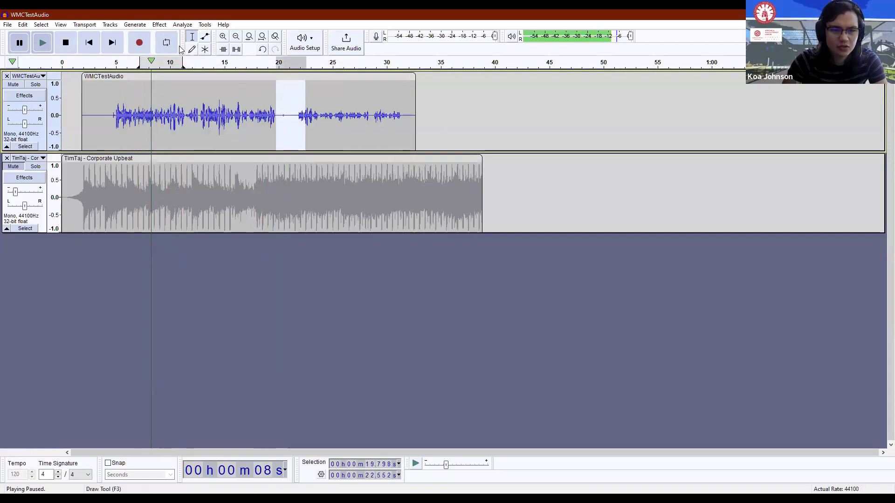
{"action": "left_click", "coordinate": [256, 131]}
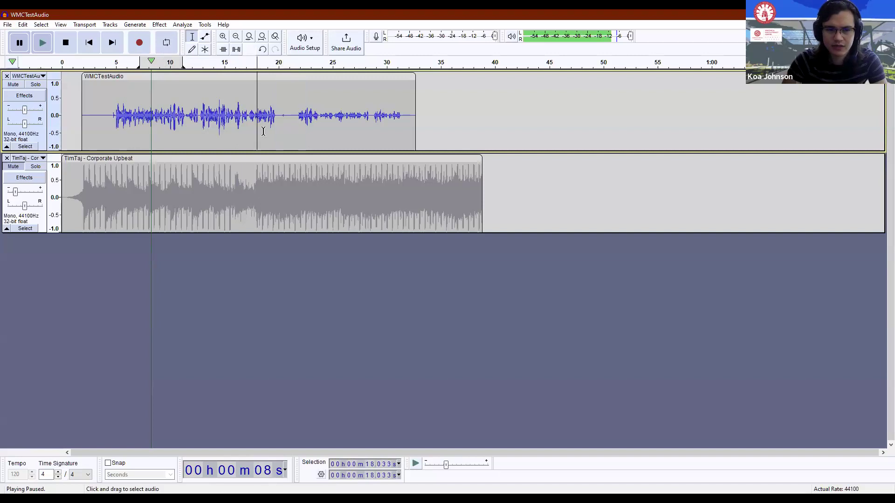
{"action": "right_click", "coordinate": [171, 66]}
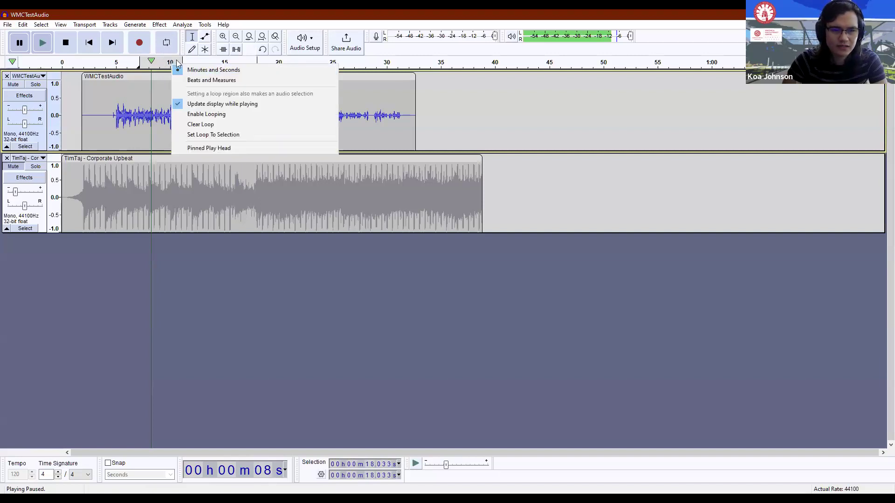
{"action": "left_click", "coordinate": [211, 124]}
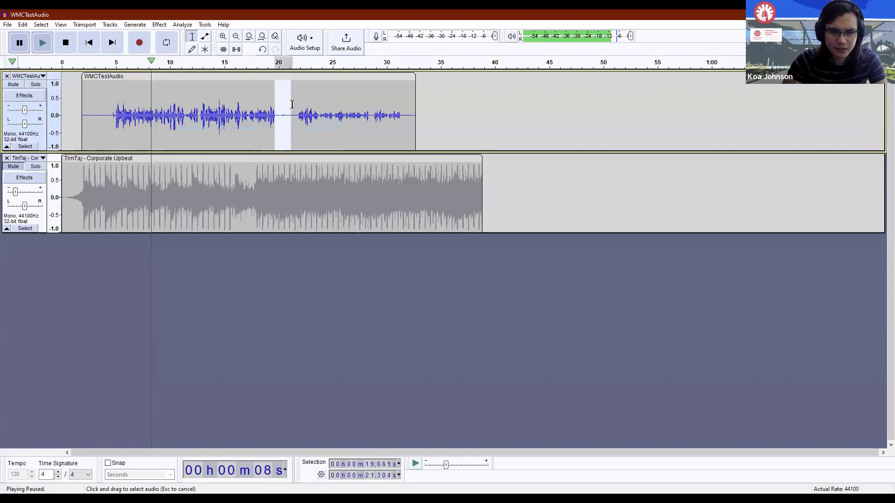
{"action": "left_click", "coordinate": [167, 43]}
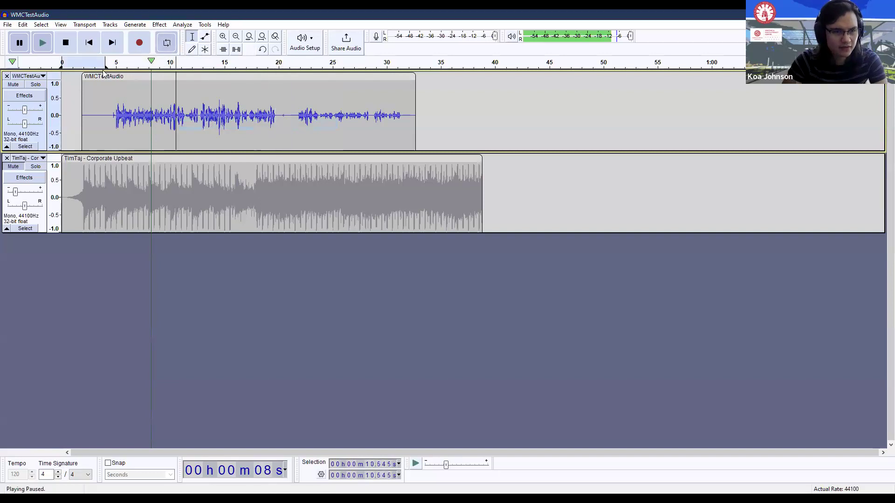
{"action": "key", "text": "ctrl+z"}
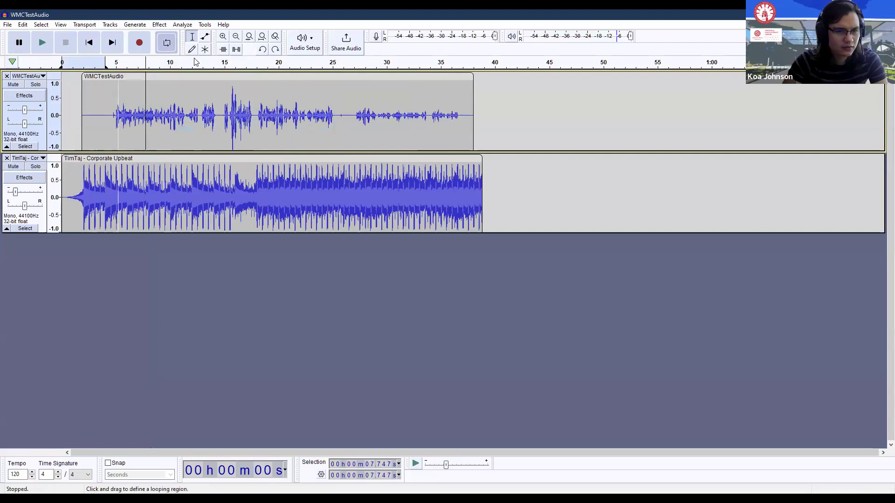
{"action": "left_click", "coordinate": [275, 50]}
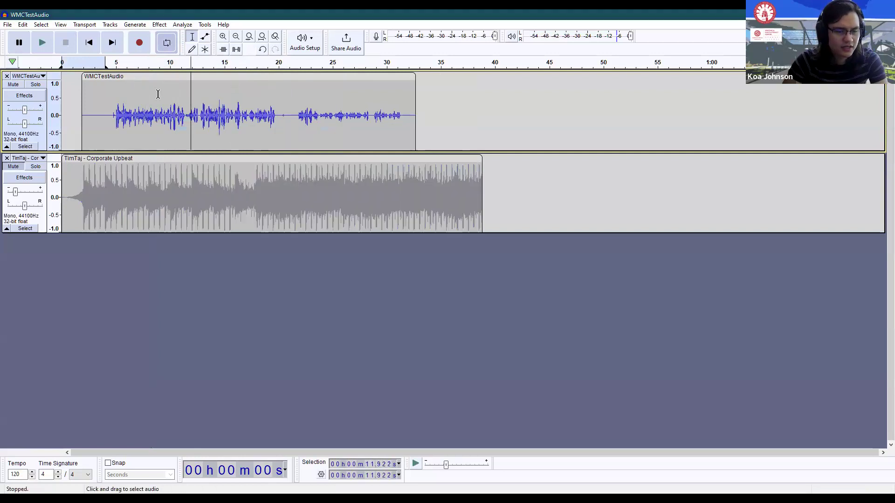
{"action": "right_click", "coordinate": [97, 65]}
{"action": "left_click", "coordinate": [130, 126]}
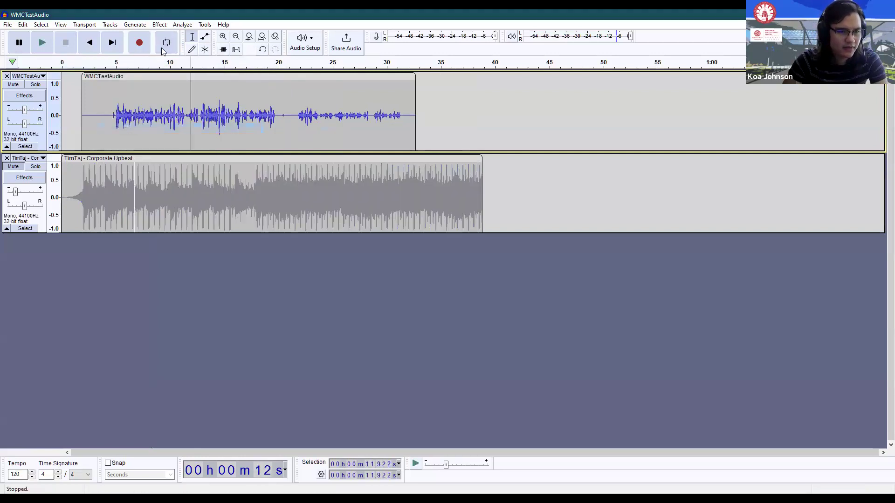
Select the voice track's pause from about 19.8 s to 21.7 s and enable looping over it
{"action": "left_click", "coordinate": [93, 45]}
{"action": "left_click_drag", "start_coordinate": [277, 107], "coordinate": [296, 106]}
{"action": "left_click", "coordinate": [165, 44]}
{"action": "left_click", "coordinate": [313, 109]}
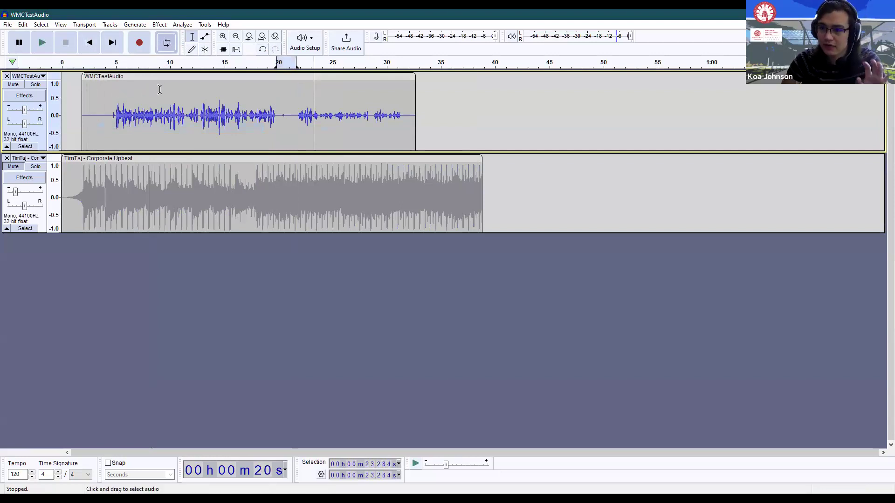
Play the voice track from 16.527 s to hear the looped pause, and stop playback
{"action": "left_click", "coordinate": [240, 85]}
{"action": "key", "text": "space"}
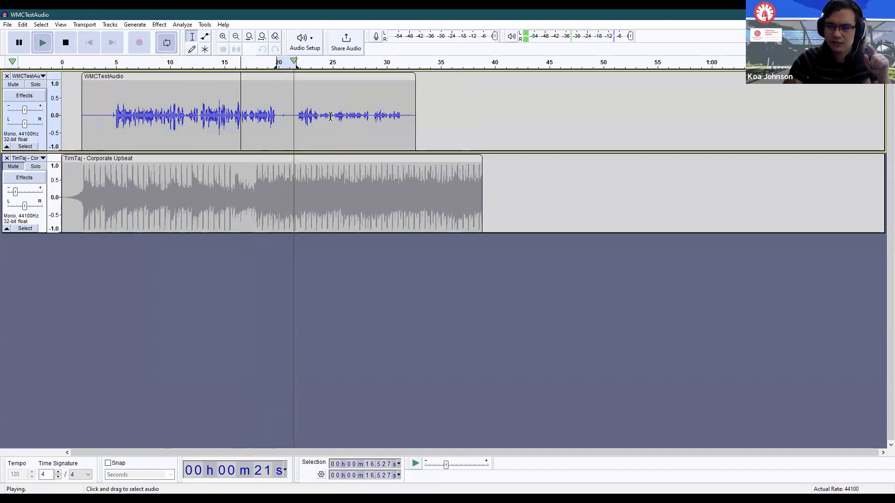
{"action": "key", "text": "space"}
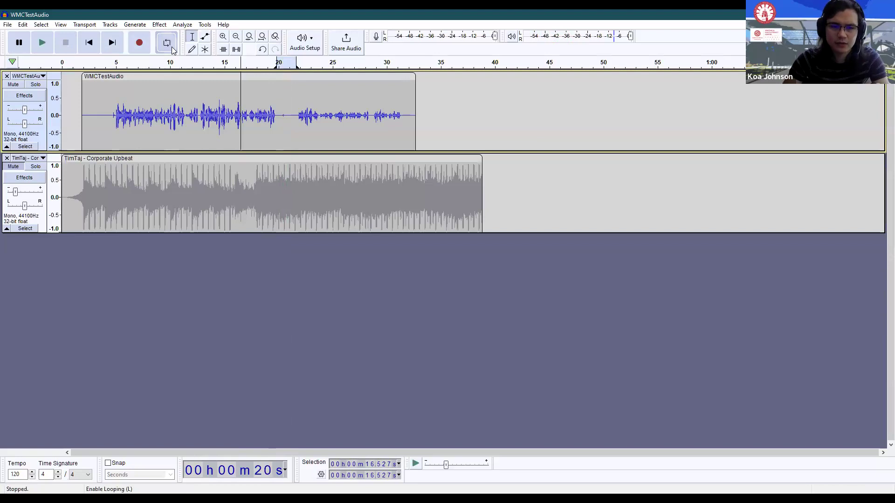
Disable looping and delete the voice track's section from 20.185 s to 20.960 s to shorten the pause
{"action": "left_click", "coordinate": [320, 95]}
{"action": "left_click", "coordinate": [292, 95]}
{"action": "left_click_drag", "start_coordinate": [281, 107], "coordinate": [288, 107]}
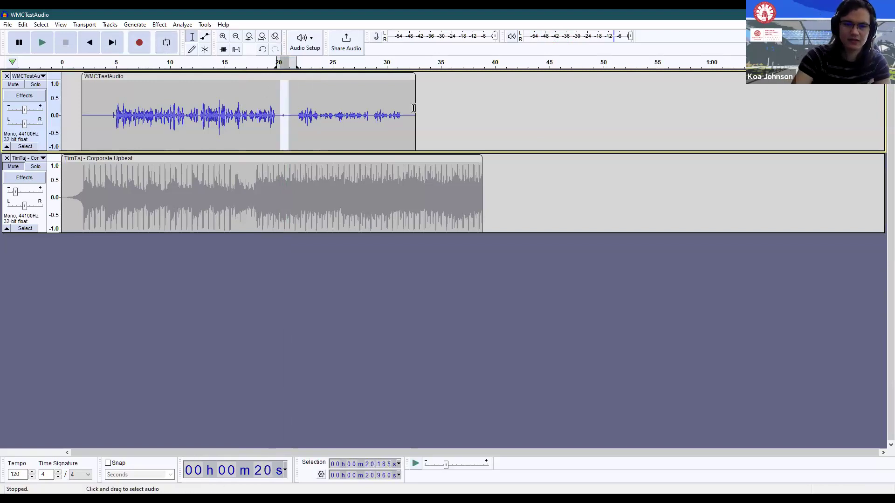
{"action": "key", "text": "Delete"}
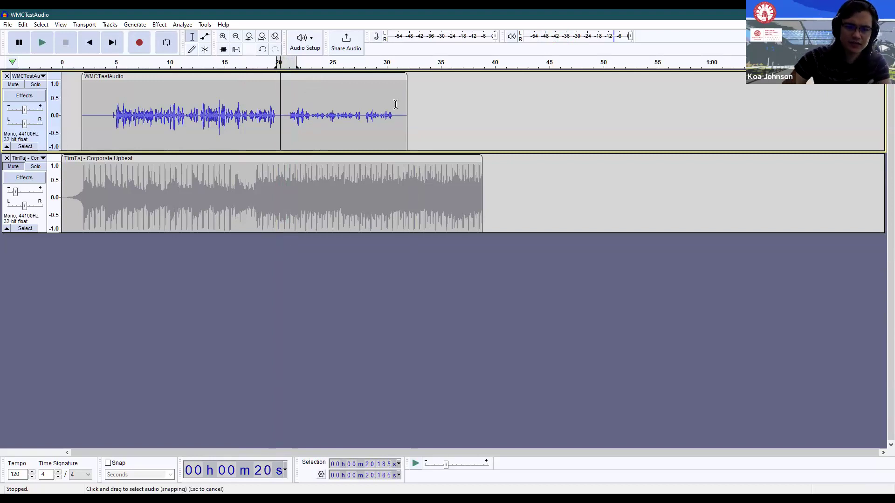
{"action": "left_click", "coordinate": [302, 115]}
{"action": "left_click", "coordinate": [260, 108]}
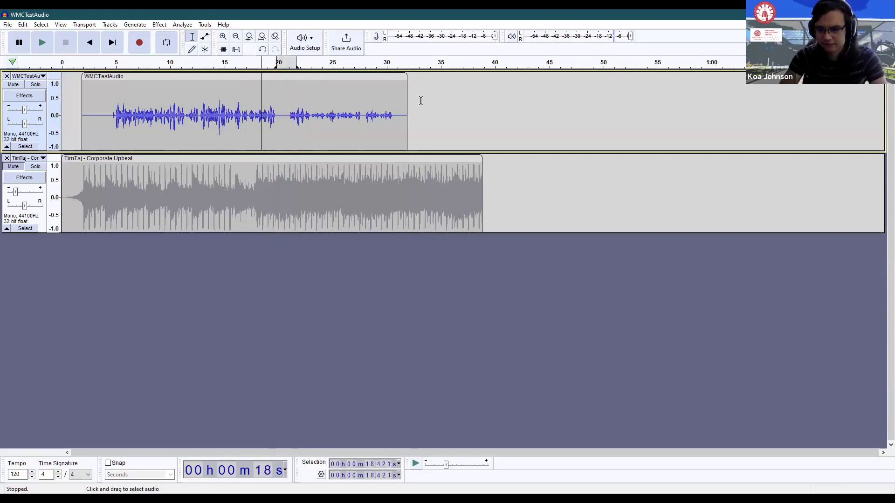
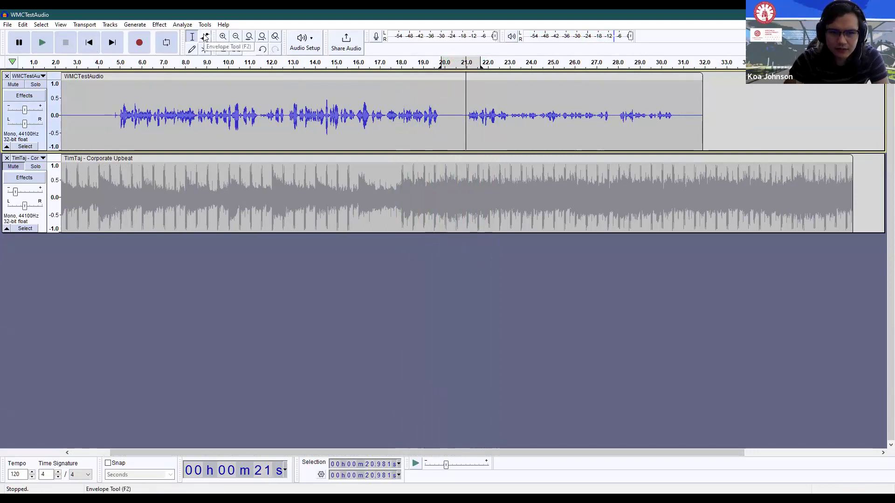
Try adjusting the voice track's volume around 21 s with the Envelope tool, and undo the changes
{"action": "left_click", "coordinate": [206, 37]}
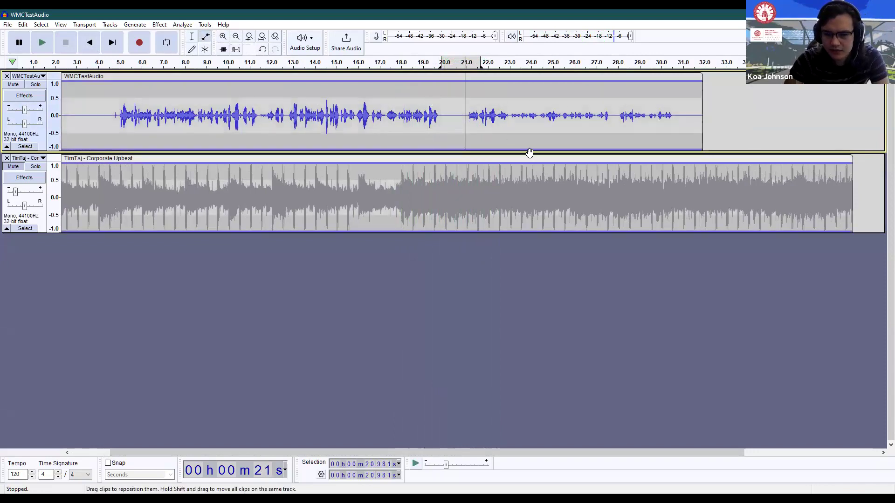
{"action": "left_click", "coordinate": [468, 96]}
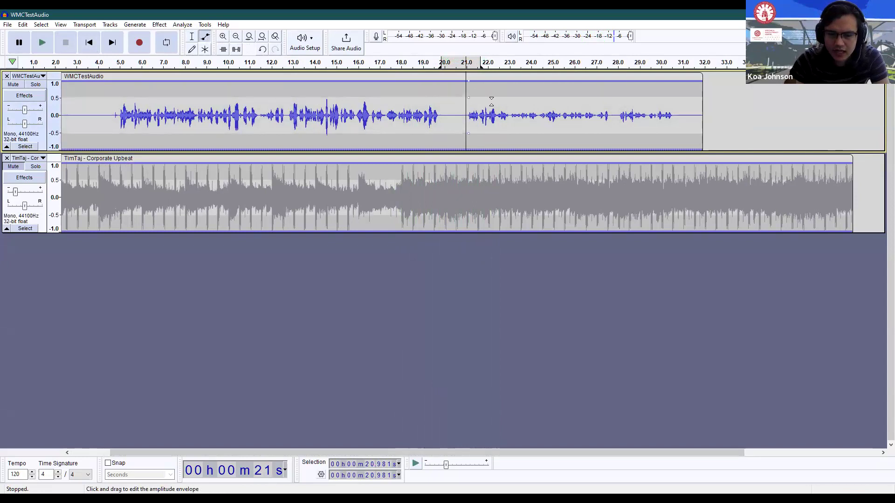
{"action": "key", "text": "ctrl+z"}
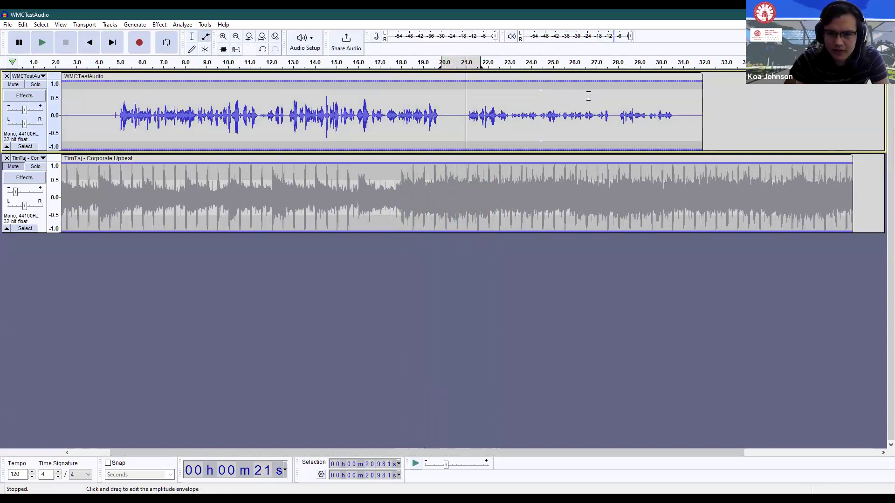
{"action": "left_click_drag", "start_coordinate": [455, 98], "coordinate": [496, 87]}
{"action": "key", "text": "ctrl+z"}
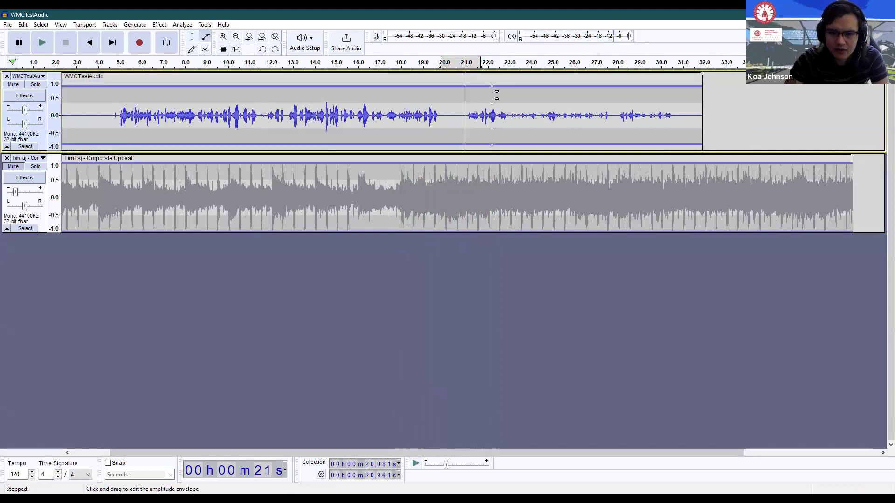
{"action": "key", "text": "ctrl+z"}
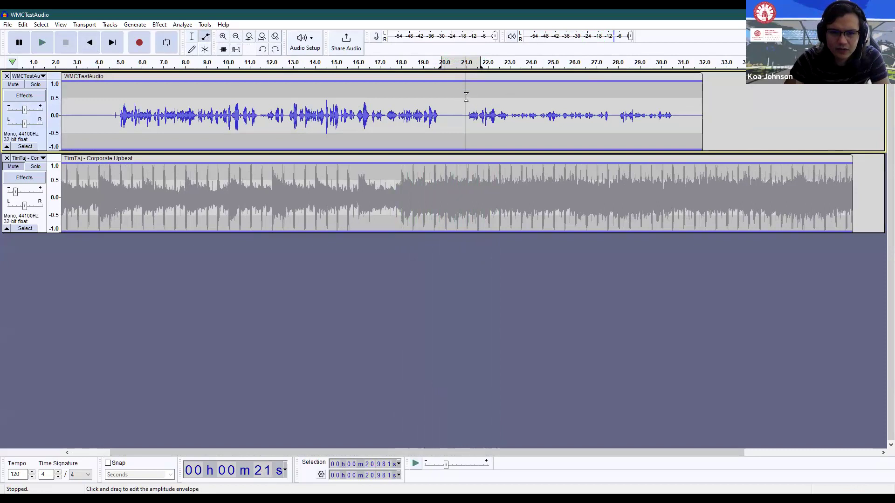
Add envelope points to the voice track near 21 s and 31 s, and raise the envelope at 21 s to full height
{"action": "left_click", "coordinate": [465, 96]}
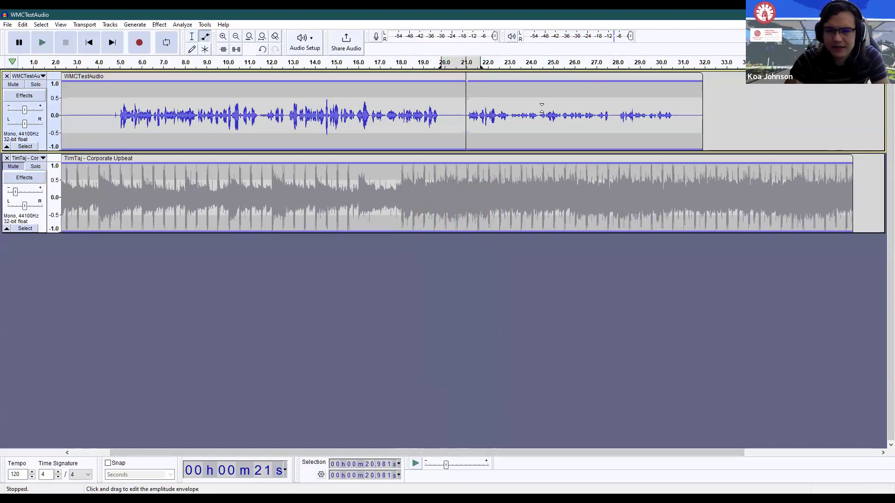
{"action": "left_click", "coordinate": [676, 96]}
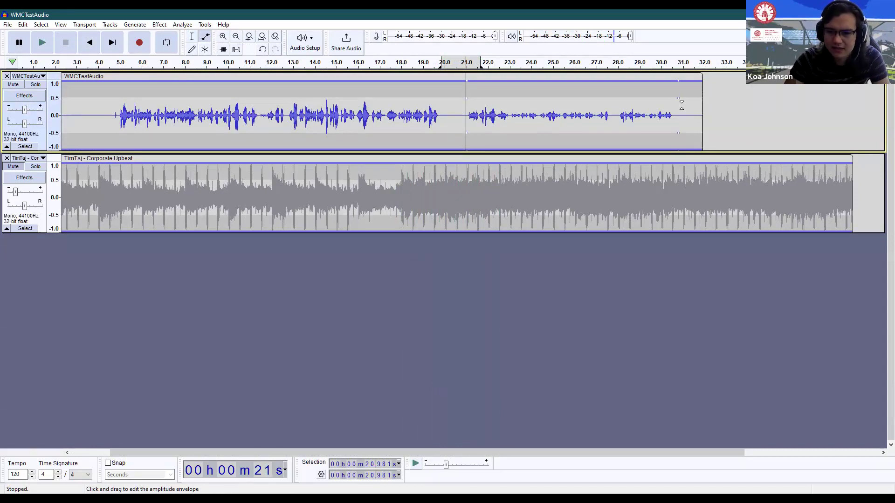
{"action": "key", "text": "ctrl+z"}
{"action": "left_click_drag", "start_coordinate": [466, 94], "coordinate": [510, 98]}
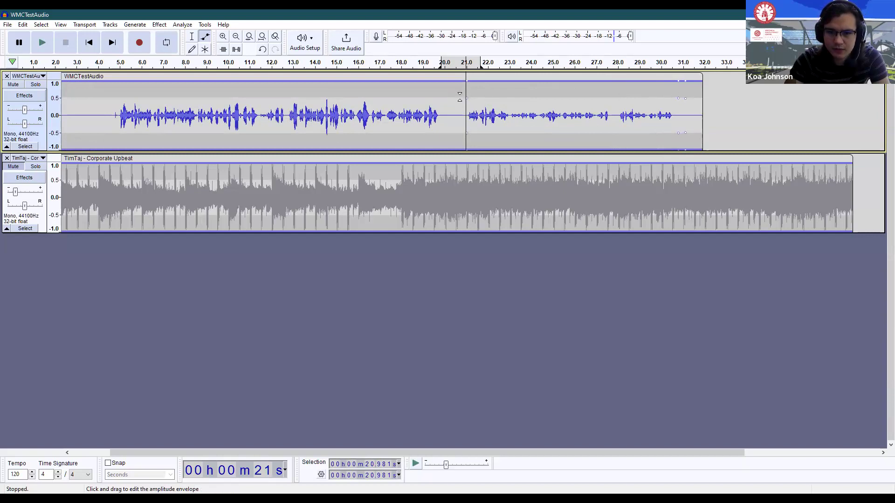
{"action": "mouse_move", "coordinate": [466, 97]}
{"action": "left_mouse_down"}
{"action": "mouse_move", "coordinate": [465, 81]}
{"action": "mouse_move", "coordinate": [467, 111]}
{"action": "mouse_move", "coordinate": [465, 82]}
{"action": "left_mouse_up"}
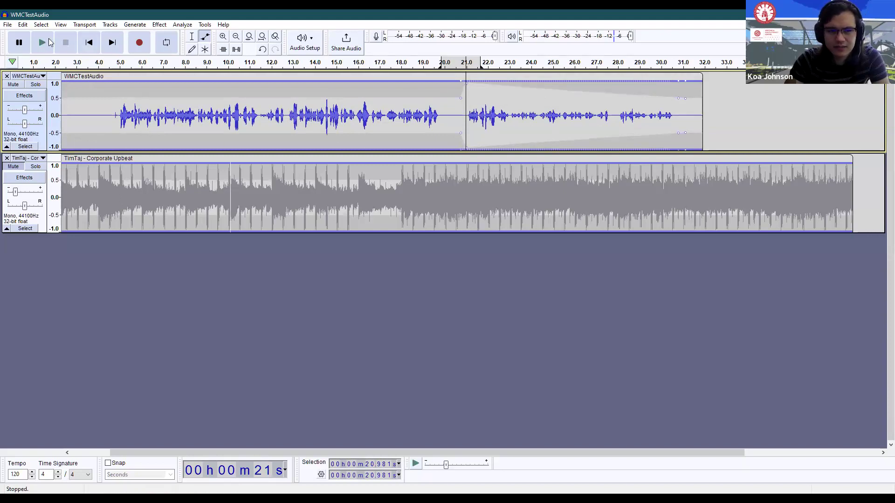
Switch to the Selection tool and play the voice track from 20.981 s to check the envelope change
{"action": "left_click", "coordinate": [192, 36]}
{"action": "key", "text": "space"}
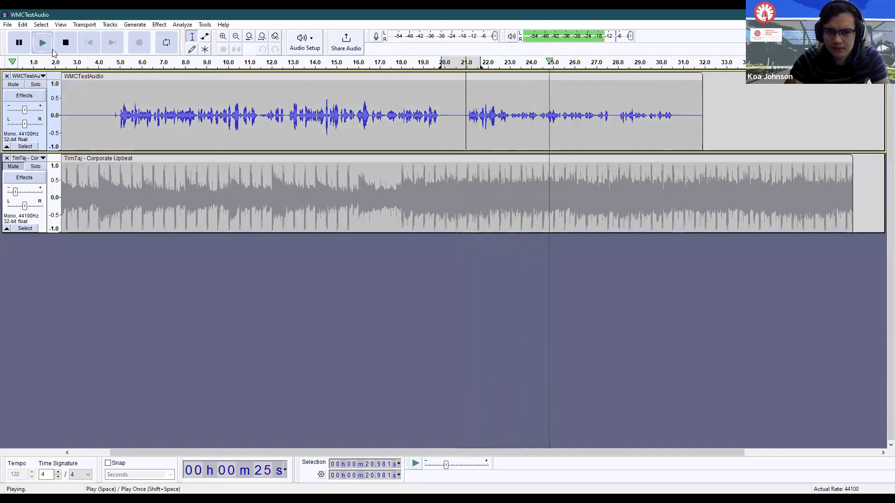
{"action": "left_click", "coordinate": [71, 44]}
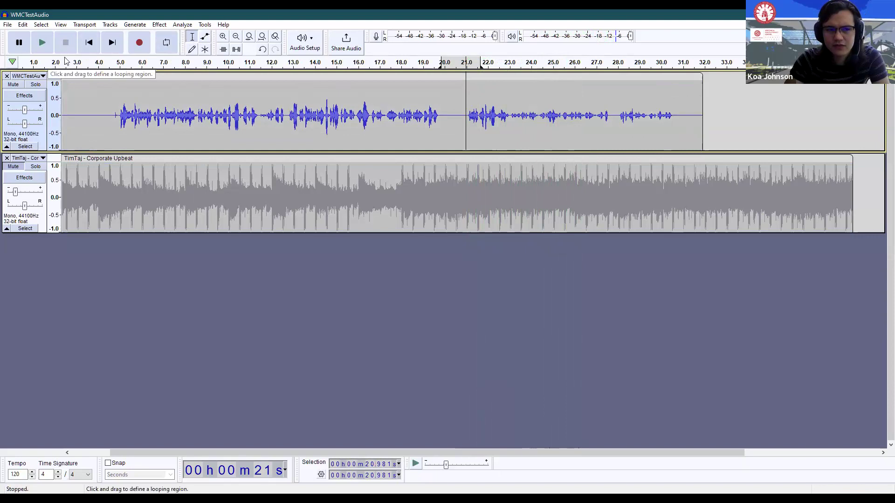
Raise the voice track's envelope points at about 30.8 s and 20.8 s to full height with the Envelope tool
{"action": "left_click", "coordinate": [89, 42]}
{"action": "left_click", "coordinate": [205, 37]}
{"action": "mouse_move", "coordinate": [728, 98]}
{"action": "left_mouse_down"}
{"action": "mouse_move", "coordinate": [728, 115]}
{"action": "mouse_move", "coordinate": [729, 82]}
{"action": "left_mouse_up"}
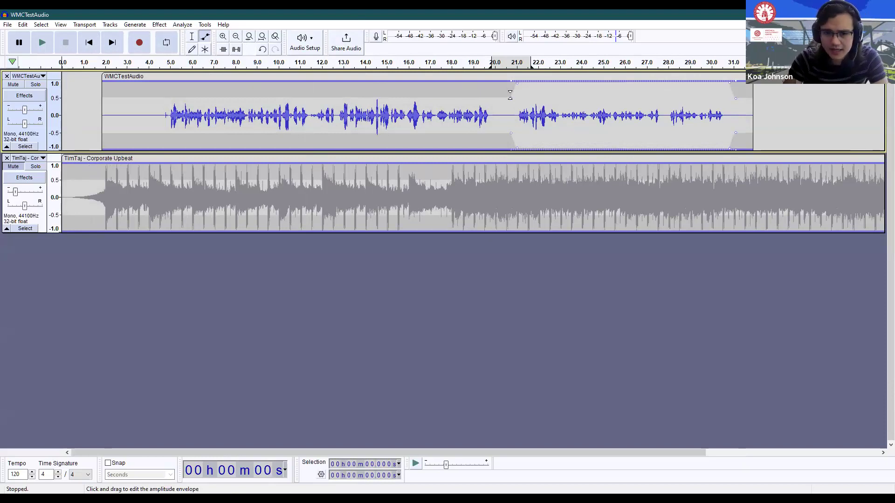
{"action": "left_click_drag", "start_coordinate": [511, 96], "coordinate": [511, 81]}
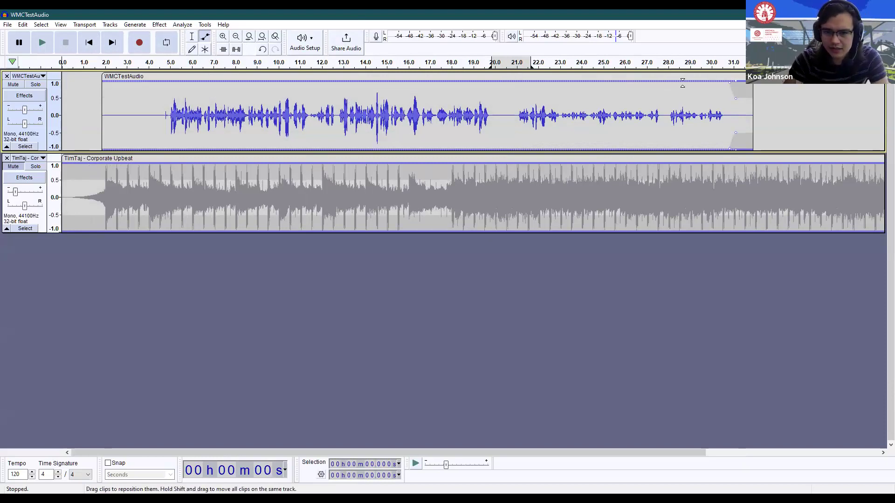
Lower the voice track's full-height envelope point near 30.8 s to about 0.5, ending with the Envelope tool active
{"action": "left_click_drag", "start_coordinate": [728, 80], "coordinate": [729, 98]}
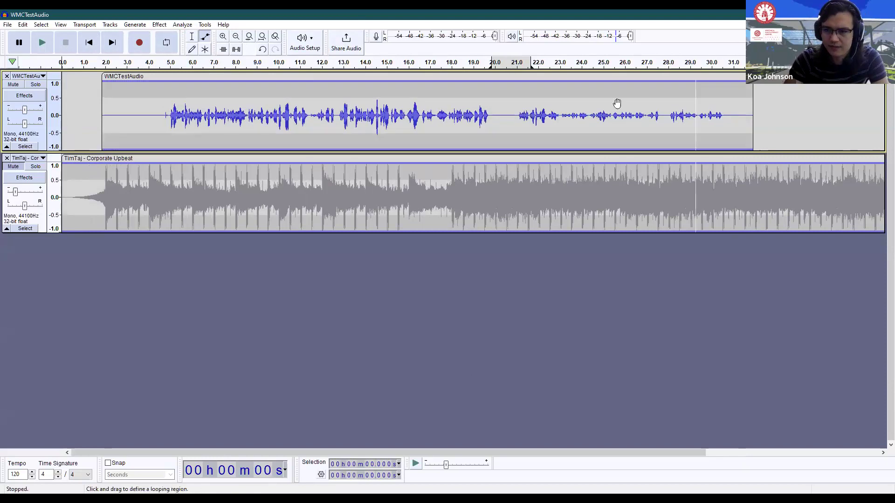
{"action": "left_click", "coordinate": [192, 37]}
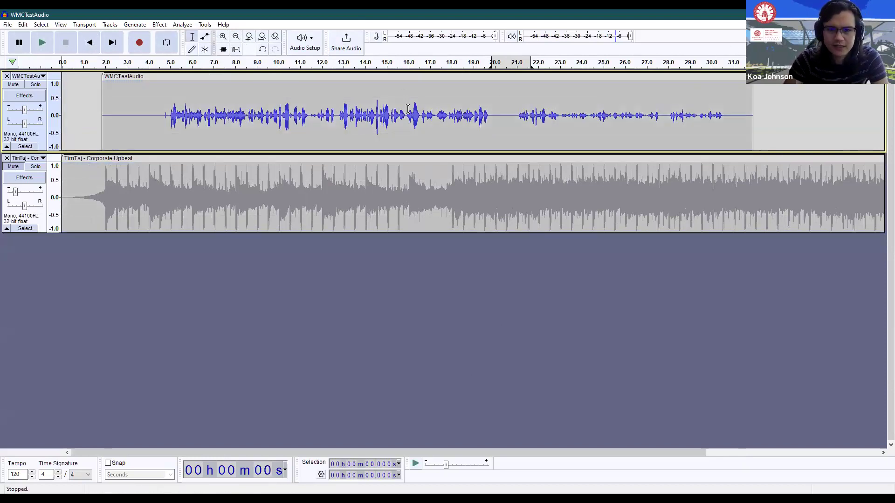
{"action": "left_click", "coordinate": [205, 37]}
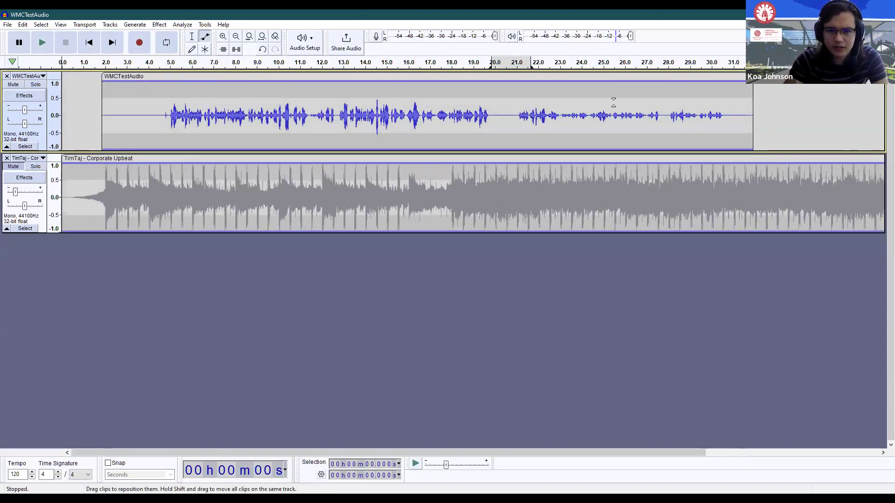
Add envelope points to the voice track near 21 s and 31 s and raise the envelope between them to full height
{"action": "left_click", "coordinate": [516, 97]}
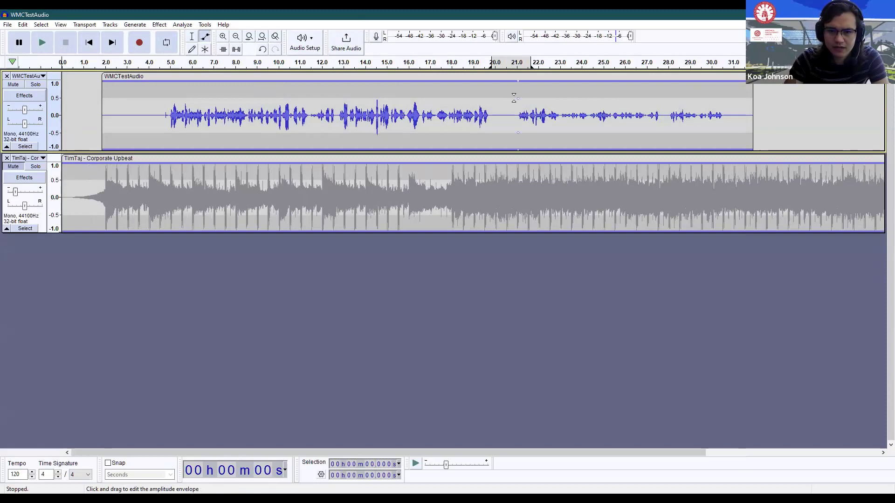
{"action": "left_click", "coordinate": [730, 98]}
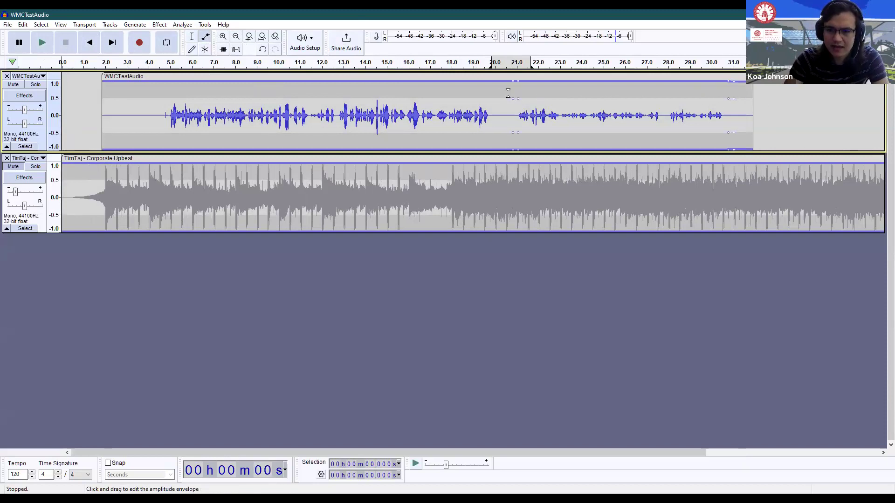
{"action": "left_click_drag", "start_coordinate": [518, 95], "coordinate": [518, 81]}
{"action": "mouse_move", "coordinate": [727, 92]}
{"action": "left_mouse_down"}
{"action": "mouse_move", "coordinate": [610, 90]}
{"action": "mouse_move", "coordinate": [665, 98]}
{"action": "mouse_move", "coordinate": [613, 103]}
{"action": "mouse_move", "coordinate": [630, 89]}
{"action": "mouse_move", "coordinate": [616, 104]}
{"action": "mouse_move", "coordinate": [620, 118]}
{"action": "mouse_move", "coordinate": [620, 104]}
{"action": "mouse_move", "coordinate": [731, 90]}
{"action": "mouse_move", "coordinate": [731, 82]}
{"action": "left_mouse_up"}
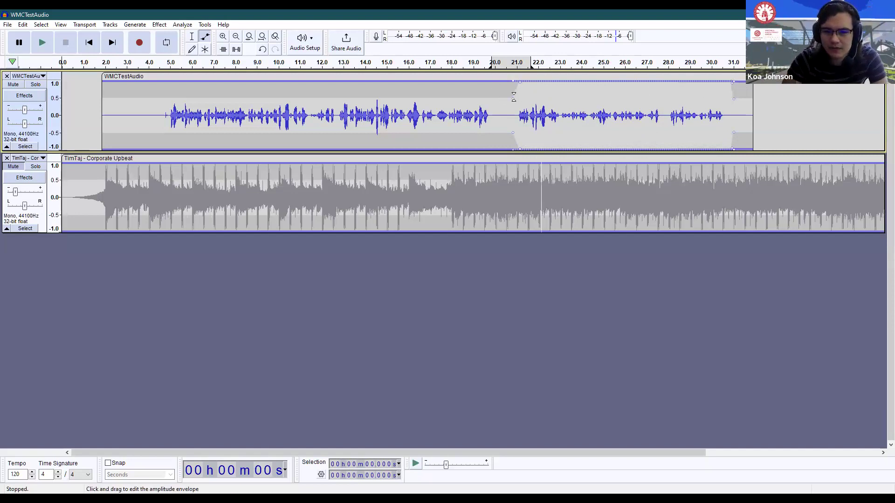
Try raising the voice track's envelope point near 20.8 s to full height, undo the envelope changes, and return to the Selection tool
{"action": "left_click_drag", "start_coordinate": [513, 97], "coordinate": [514, 82]}
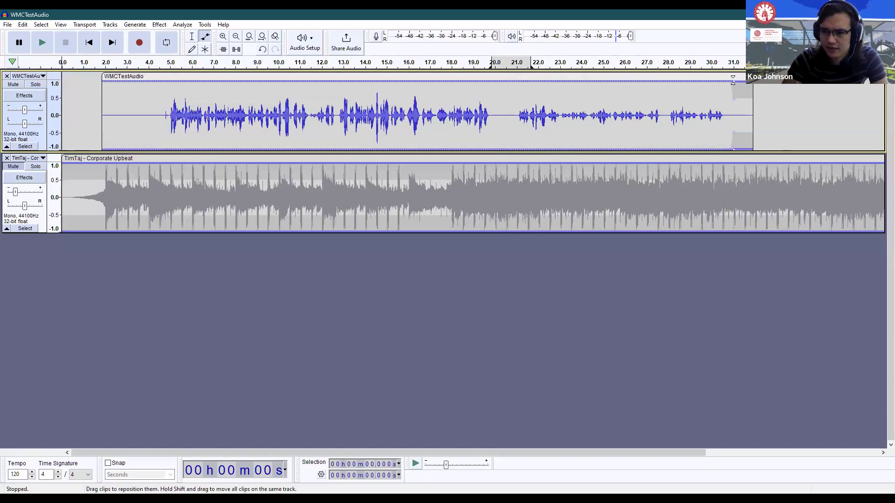
{"action": "key", "text": "ctrl+z"}
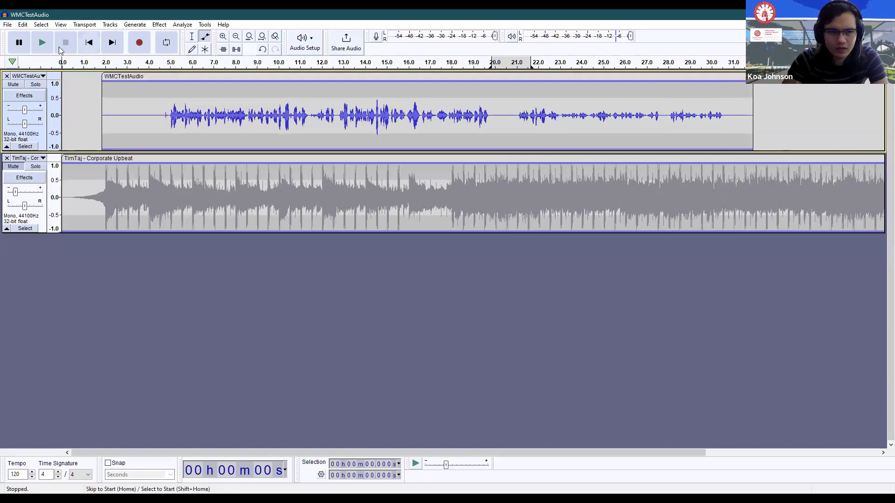
{"action": "left_click", "coordinate": [192, 36]}
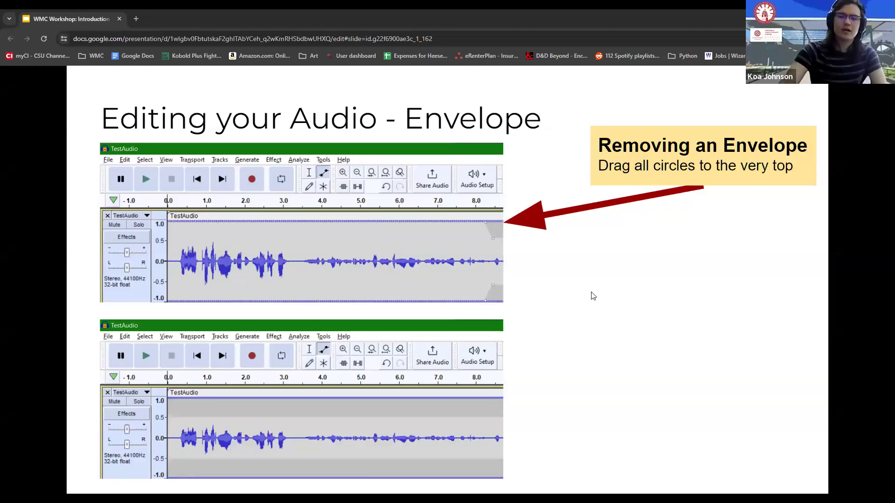
Switch to the workshop slides and step through the Envelope removal, Amplify and Autoduck slides, ending back on Amplify
{"action": "key", "text": "Right"}
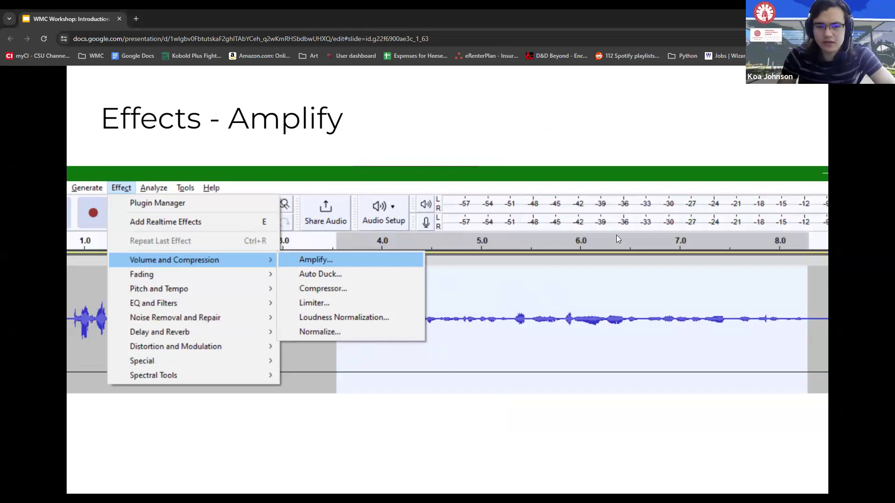
{"action": "left_click", "coordinate": [315, 260]}
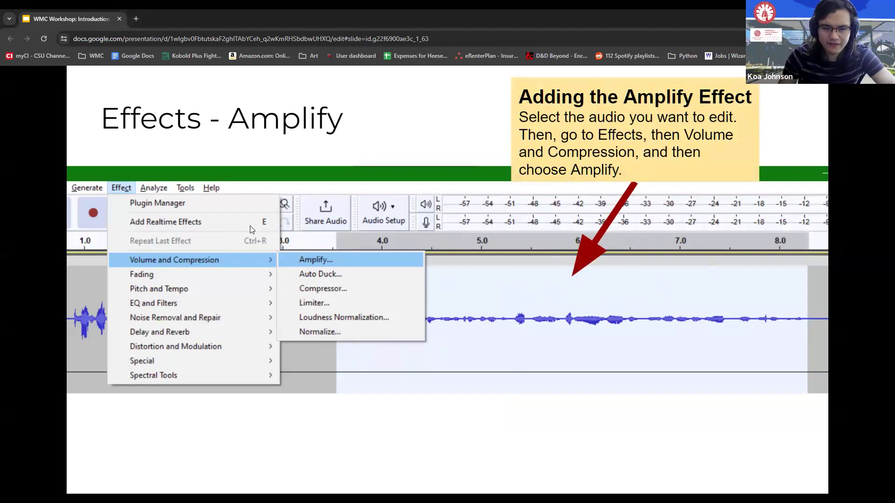
{"action": "left_click", "coordinate": [379, 250]}
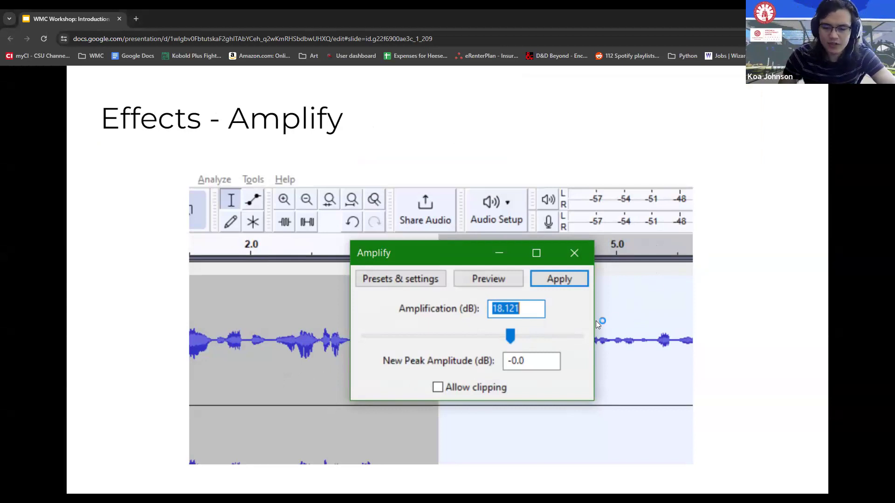
{"action": "key", "text": "Right"}
{"action": "key", "text": "Right"}
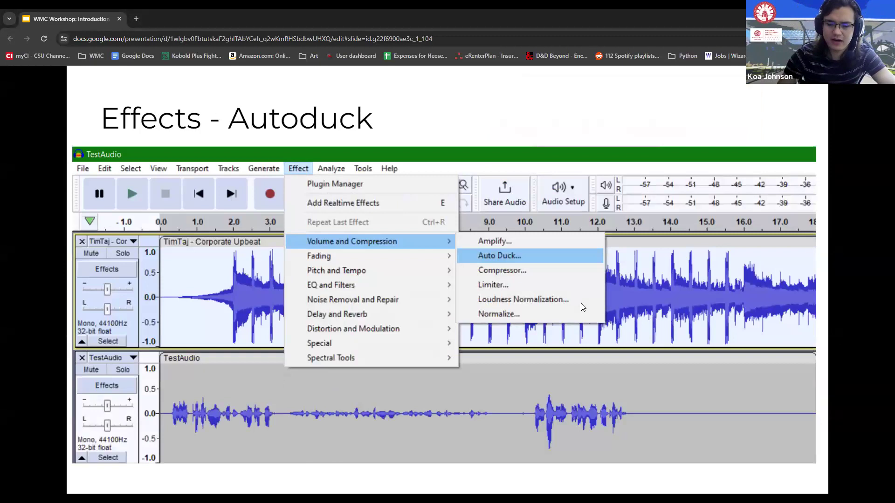
{"action": "key", "text": "Left"}
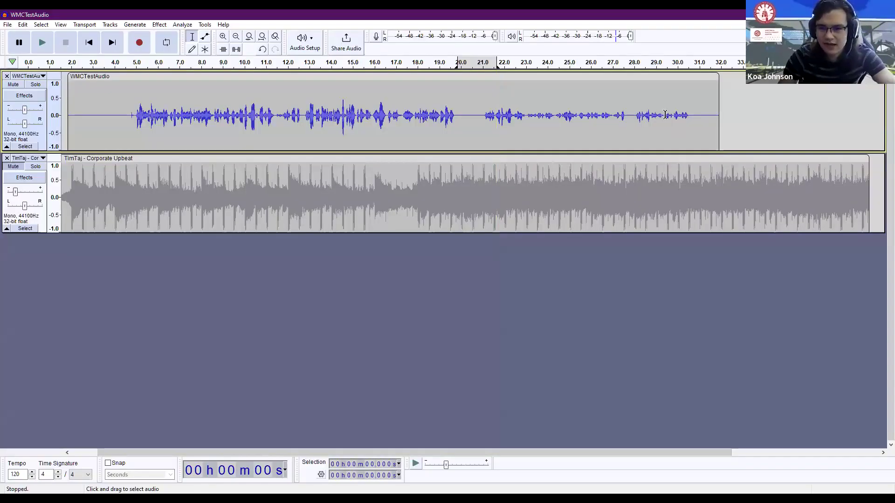
Switch to Audacity, amplify the voice track from 20.831 to 30.794 s by 10.747 dB, and undo the effect
{"action": "left_click_drag", "start_coordinate": [694, 111], "coordinate": [479, 111]}
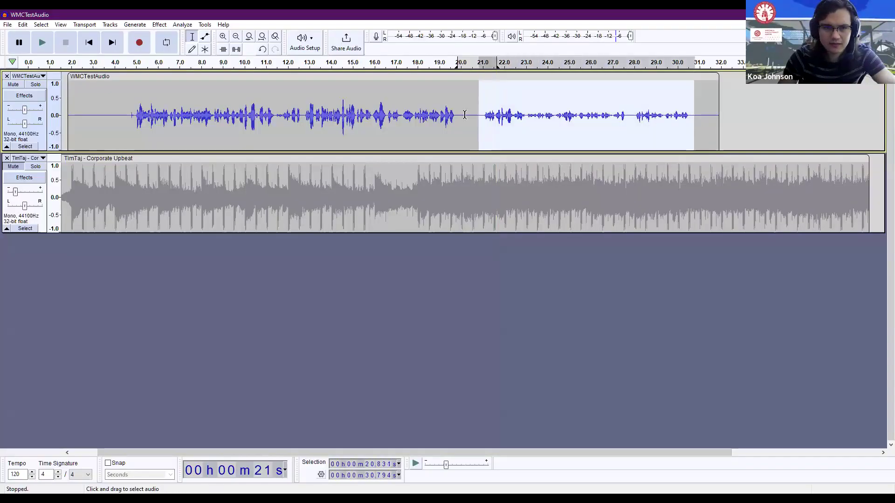
{"action": "left_click", "coordinate": [159, 26]}
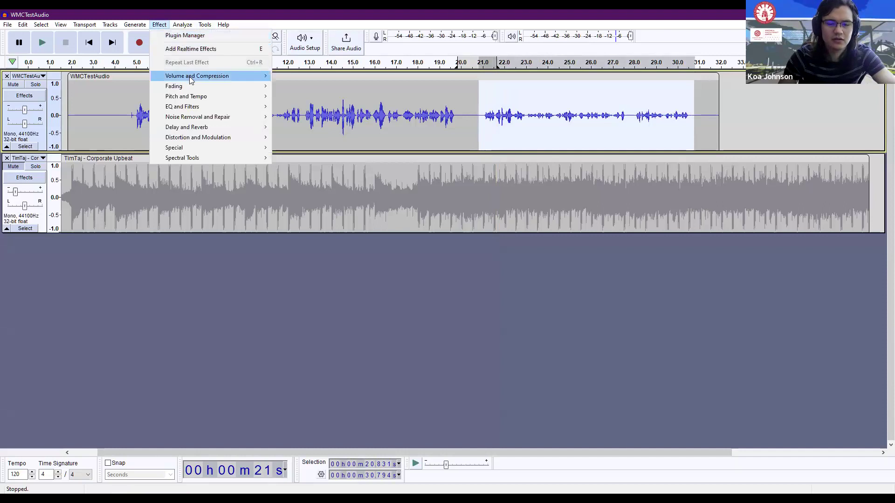
{"action": "mouse_move", "coordinate": [191, 80]}
{"action": "left_click", "coordinate": [294, 76]}
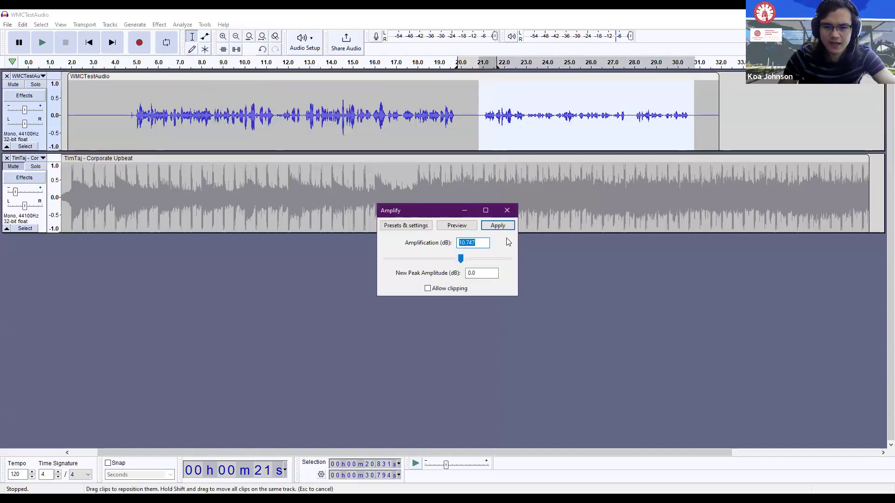
{"action": "left_click", "coordinate": [473, 243]}
{"action": "left_click_drag", "start_coordinate": [473, 260], "coordinate": [404, 259]}
{"action": "left_click", "coordinate": [450, 258]}
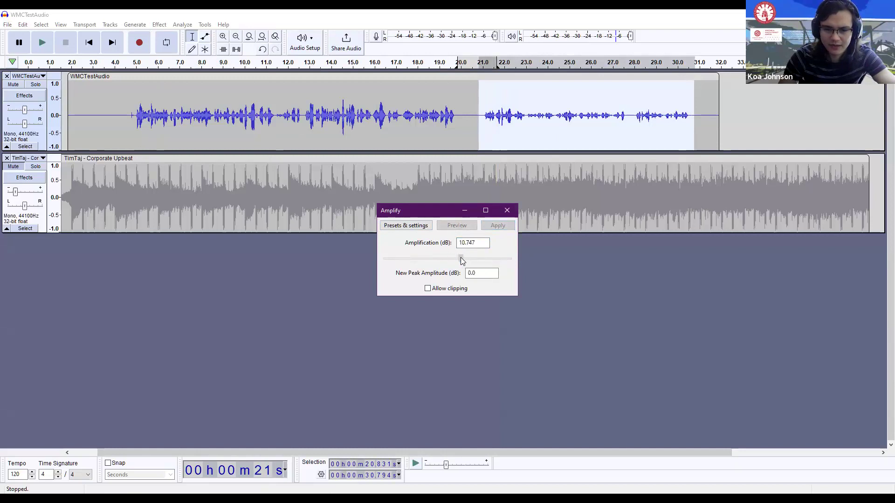
{"action": "left_click", "coordinate": [502, 226]}
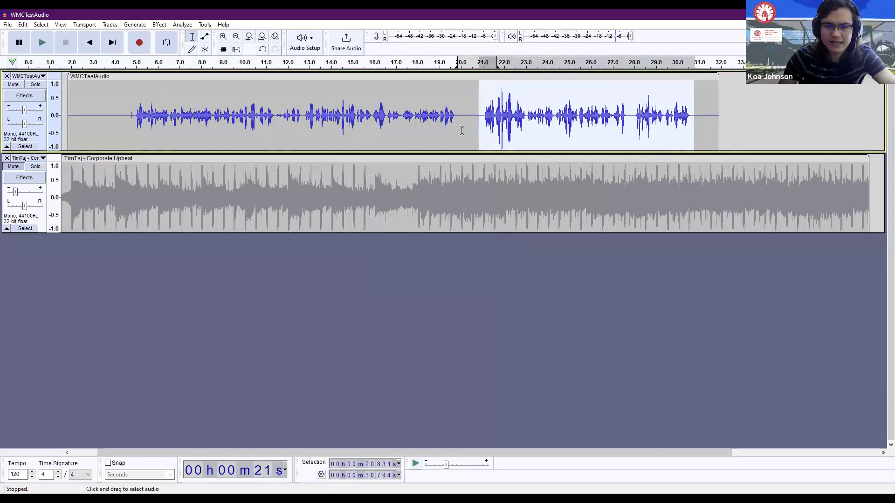
{"action": "key", "text": "ctrl+z"}
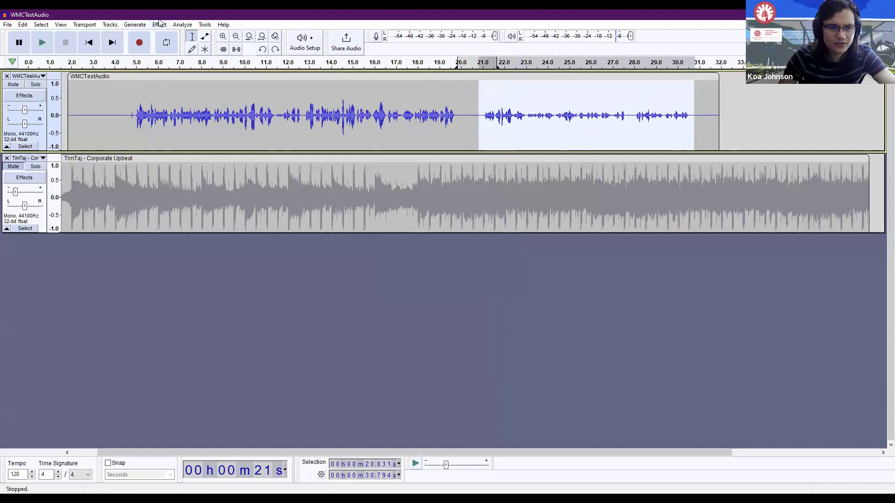
Try an Amplify setting of 7.0 dB on the selected quiet voice section
{"action": "left_click", "coordinate": [159, 25]}
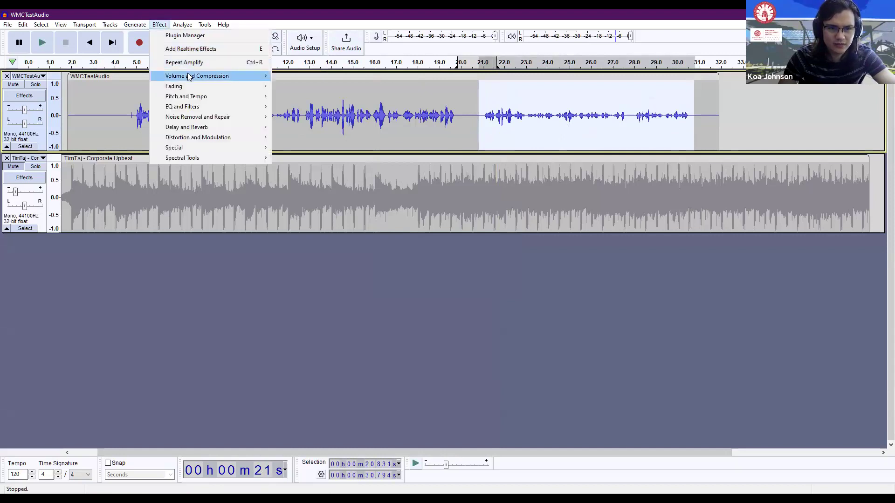
{"action": "mouse_move", "coordinate": [188, 73]}
{"action": "left_click", "coordinate": [297, 76]}
{"action": "left_click_drag", "start_coordinate": [463, 256], "coordinate": [455, 259]}
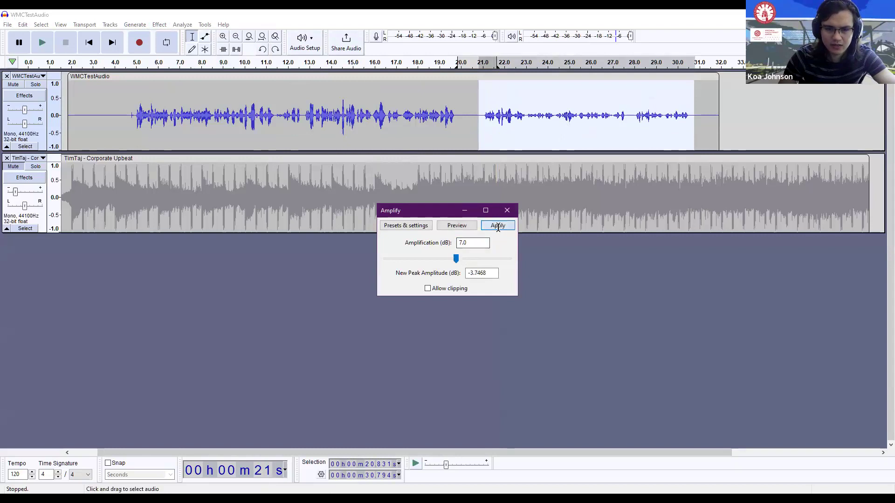
{"action": "key", "text": "Escape"}
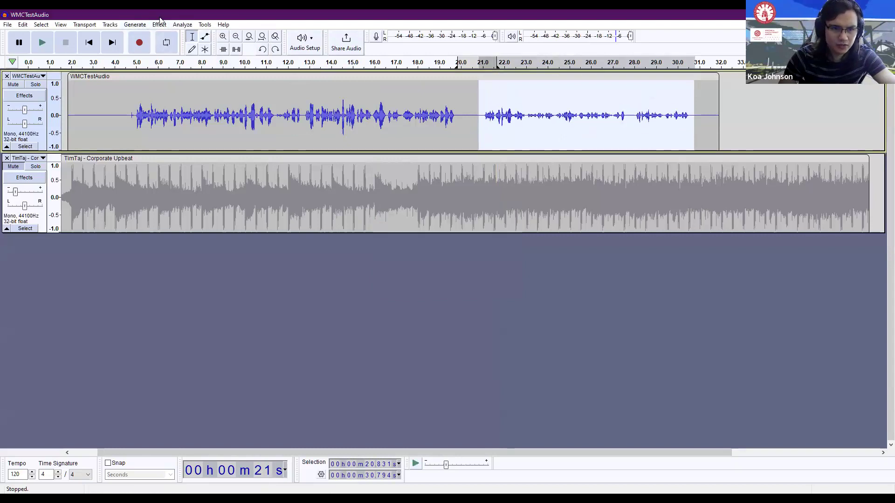
Try Amplify settings of 9.6 dB and 4.7 dB for the selected voice section, and close the effect without applying it
{"action": "left_click", "coordinate": [158, 24]}
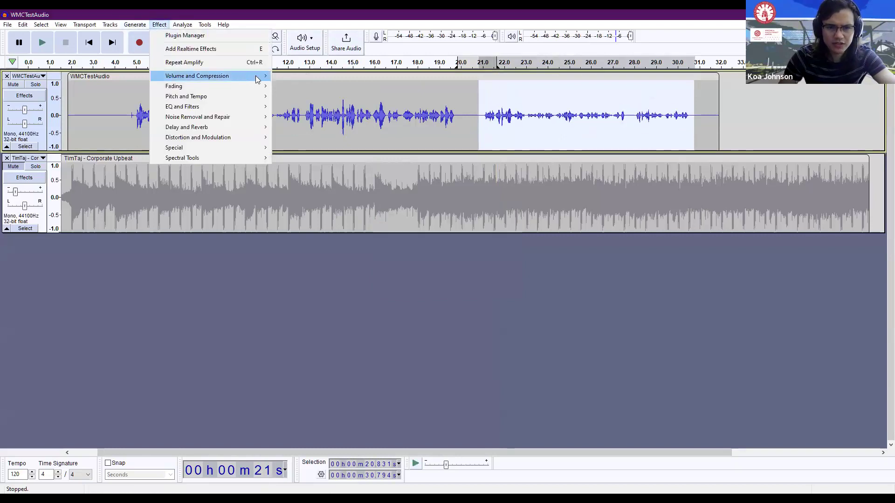
{"action": "key", "text": "Right"}
{"action": "key", "text": "Return"}
{"action": "left_click_drag", "start_coordinate": [460, 258], "coordinate": [459, 258]}
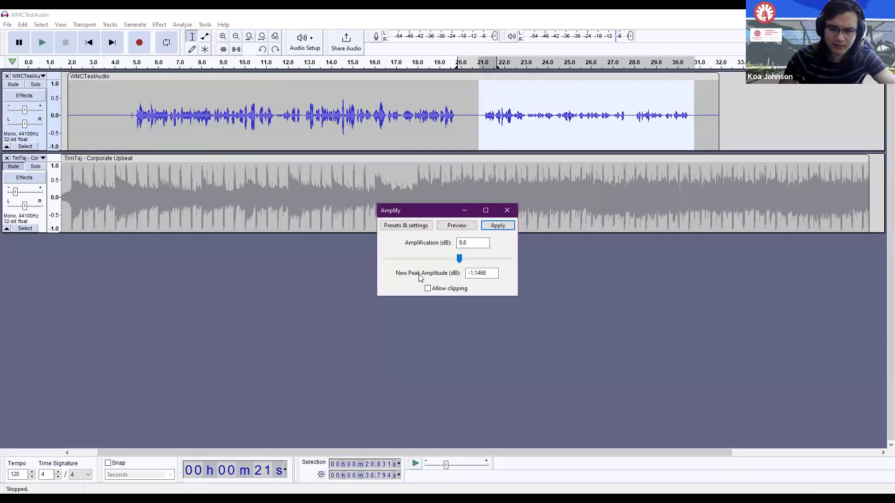
{"action": "left_click_drag", "start_coordinate": [462, 263], "coordinate": [453, 260]}
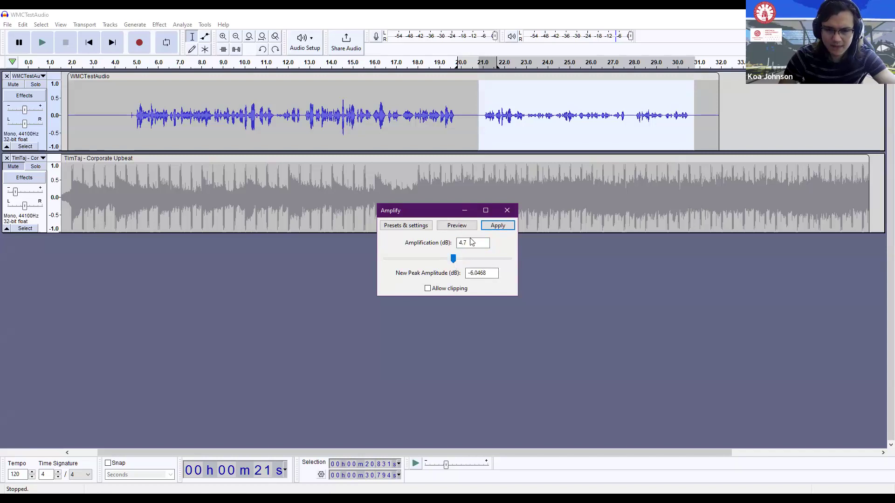
{"action": "left_click", "coordinate": [502, 211]}
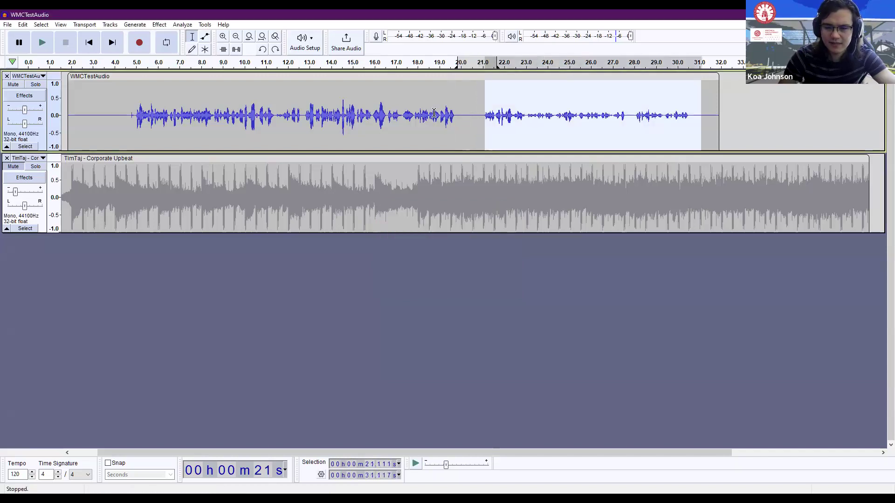
Highlight the louder voice section from 12.632 to 19.841 s and the quiet section after about 21 s for comparison
{"action": "left_click", "coordinate": [459, 112]}
{"action": "left_click_drag", "start_coordinate": [459, 112], "coordinate": [269, 112]}
{"action": "left_click", "coordinate": [457, 111]}
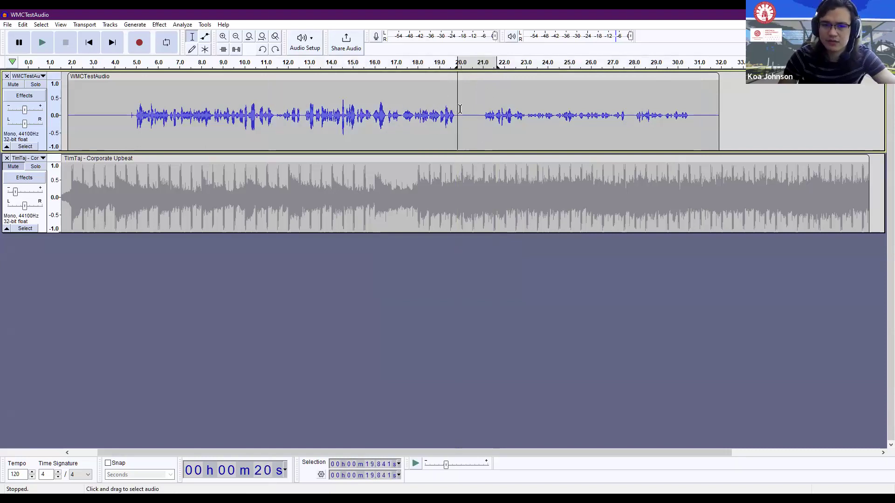
{"action": "left_click_drag", "start_coordinate": [459, 110], "coordinate": [302, 111]}
{"action": "left_click", "coordinate": [497, 111]}
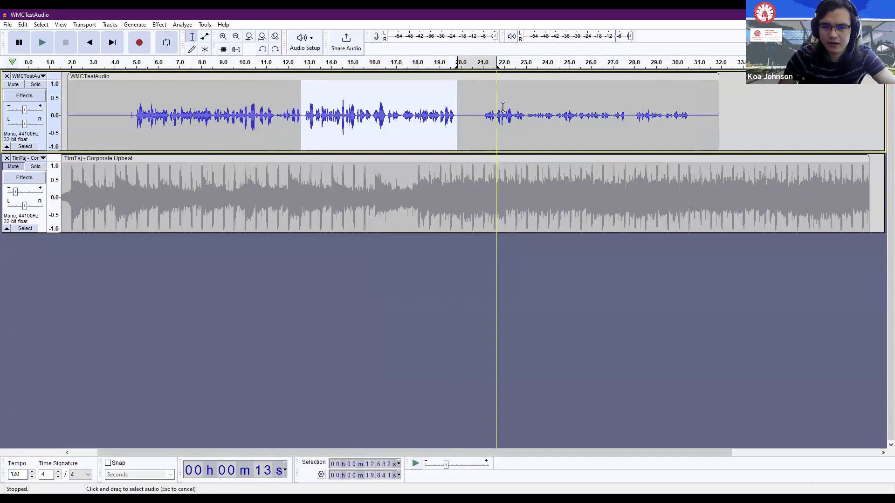
{"action": "left_click_drag", "start_coordinate": [685, 111], "coordinate": [485, 112]}
Play the tracks from 13.234 s to check the voice's playback level, and stop playback
{"action": "left_click", "coordinate": [451, 112]}
{"action": "left_click", "coordinate": [314, 112]}
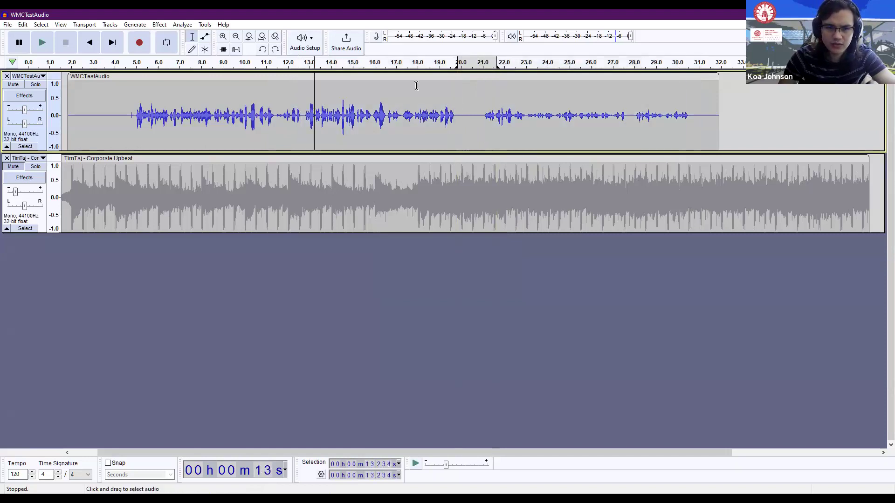
{"action": "key", "text": "space"}
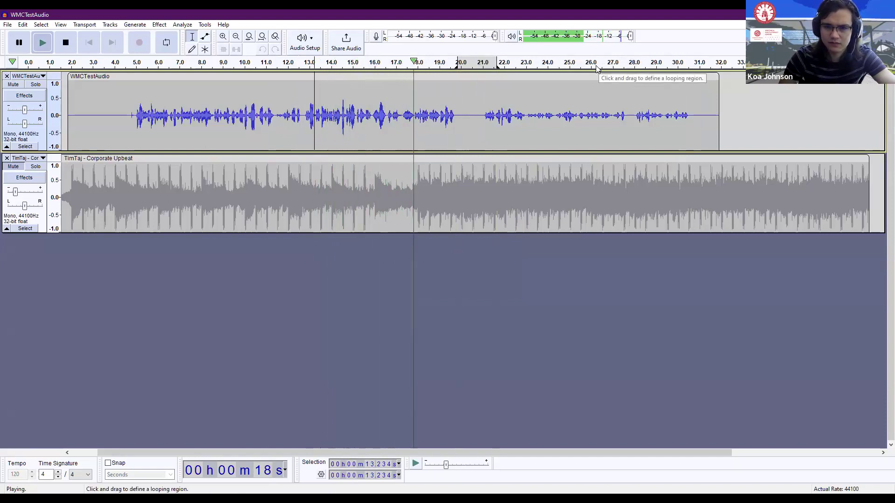
{"action": "key", "text": "space"}
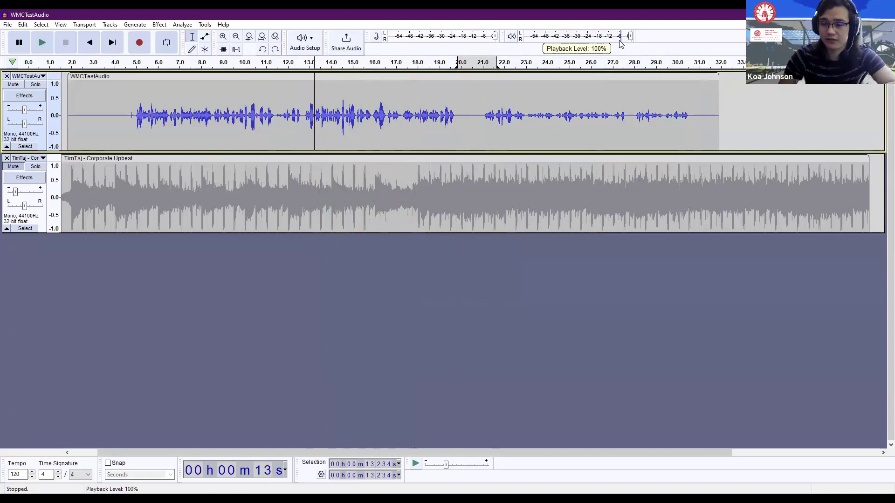
Amplify the quiet voice section from 20.809 to 30.859 s to a new peak amplitude of -6 dB
{"action": "left_click", "coordinate": [526, 113]}
{"action": "left_click_drag", "start_coordinate": [478, 112], "coordinate": [695, 114]}
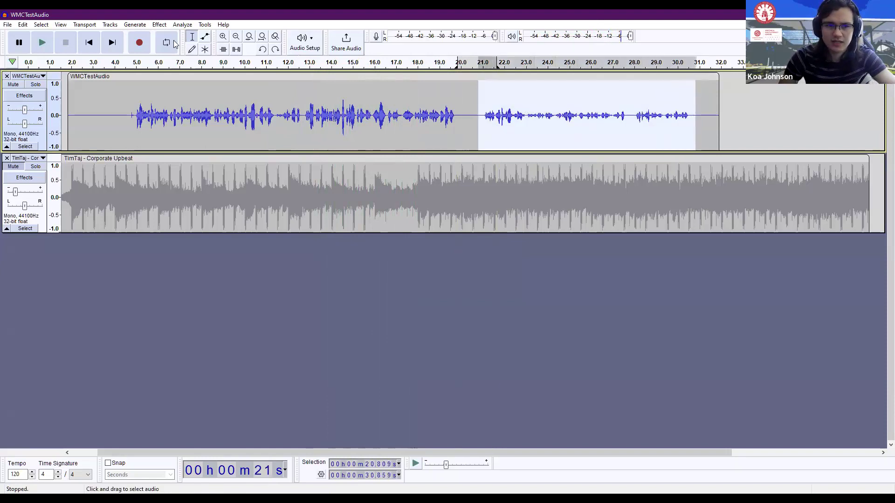
{"action": "left_click", "coordinate": [160, 25]}
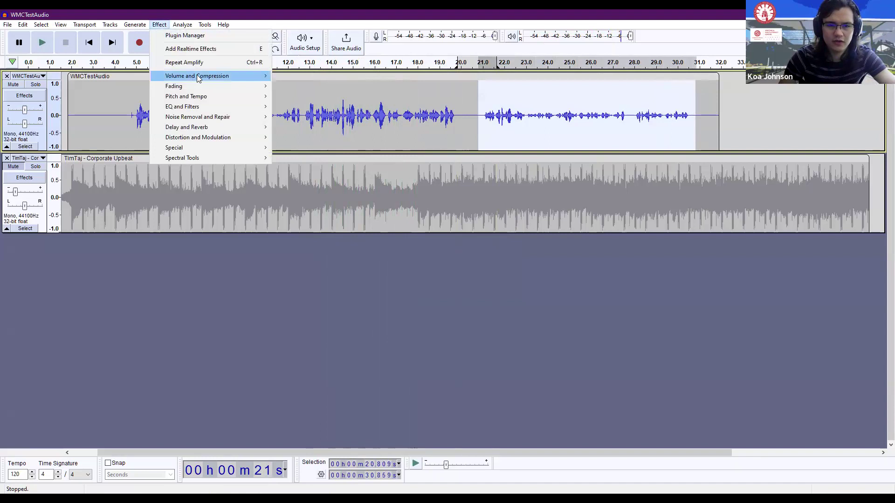
{"action": "mouse_move", "coordinate": [198, 78]}
{"action": "left_click", "coordinate": [329, 77]}
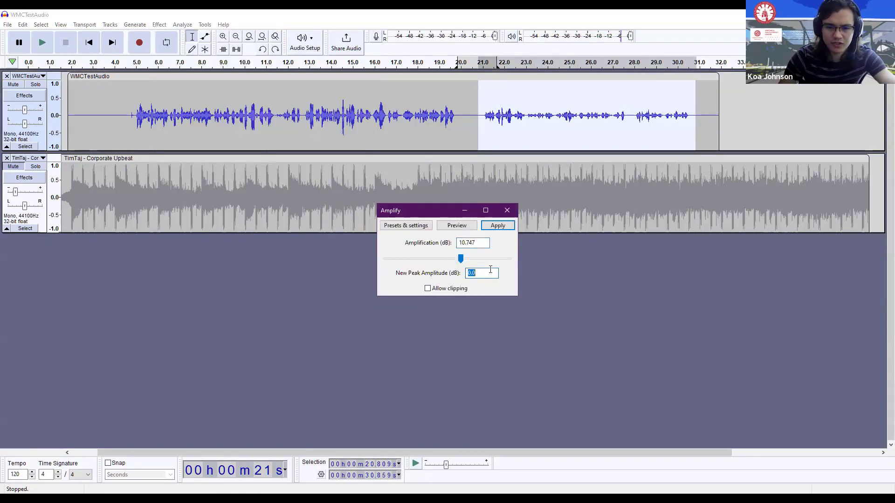
{"action": "type", "text": "-6"}
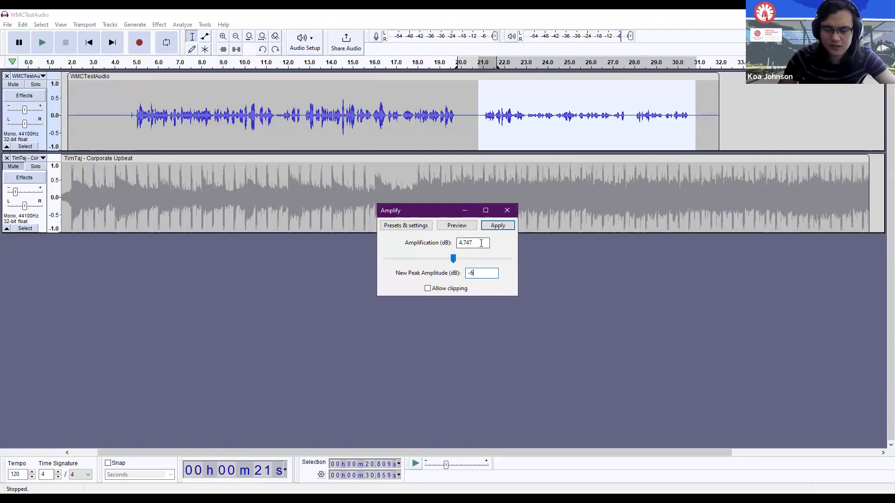
{"action": "left_click", "coordinate": [502, 226]}
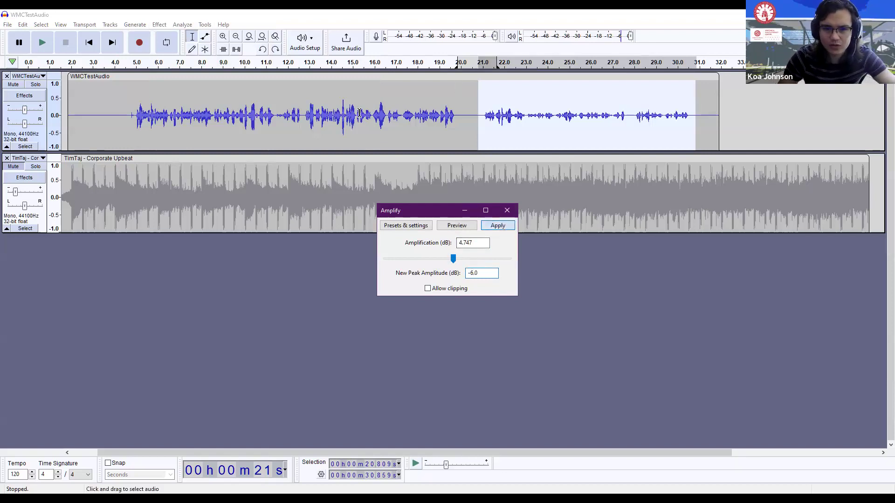
Play the voice from 18.550 s into the amplified section, and stop playback
{"action": "left_click_drag", "start_coordinate": [381, 113], "coordinate": [294, 113]}
{"action": "left_click", "coordinate": [457, 114]}
{"action": "left_click", "coordinate": [399, 101]}
{"action": "left_click", "coordinate": [430, 102]}
{"action": "key", "text": "space"}
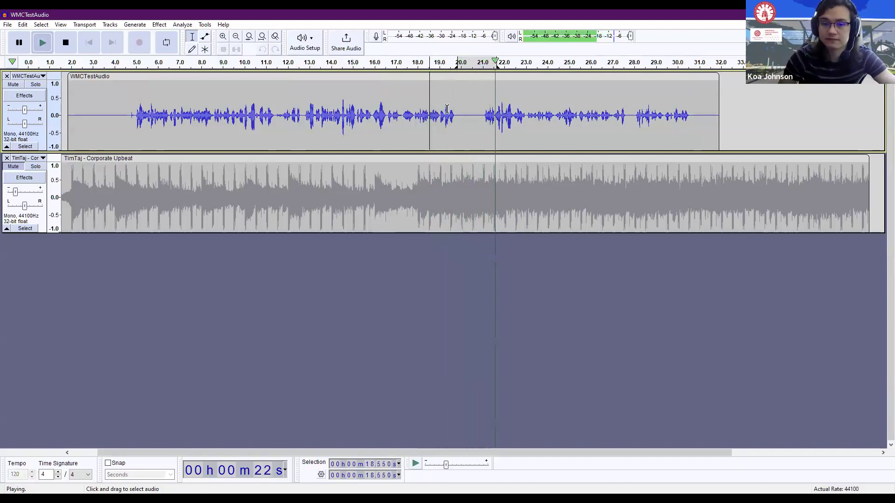
{"action": "left_click", "coordinate": [65, 43]}
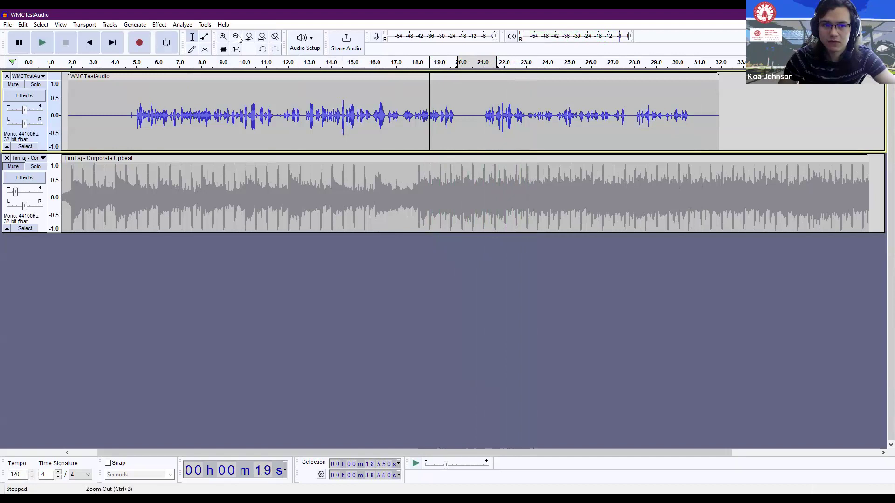
Compare the voice with the amplification undone from 18.937 s and redone from 18.916 s, and stop playback
{"action": "mouse_move", "coordinate": [453, 107]}
{"action": "left_mouse_down"}
{"action": "mouse_move", "coordinate": [693, 107]}
{"action": "mouse_move", "coordinate": [451, 107]}
{"action": "left_mouse_up"}
{"action": "left_click", "coordinate": [438, 107]}
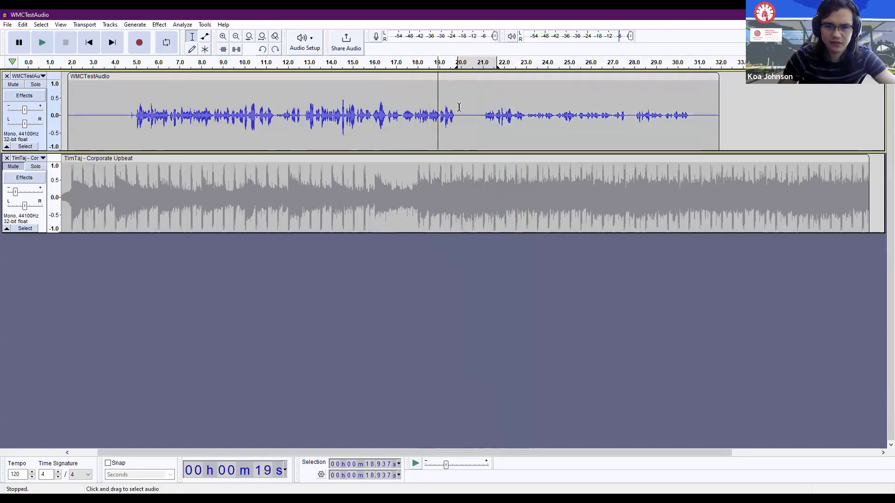
{"action": "key", "text": "space"}
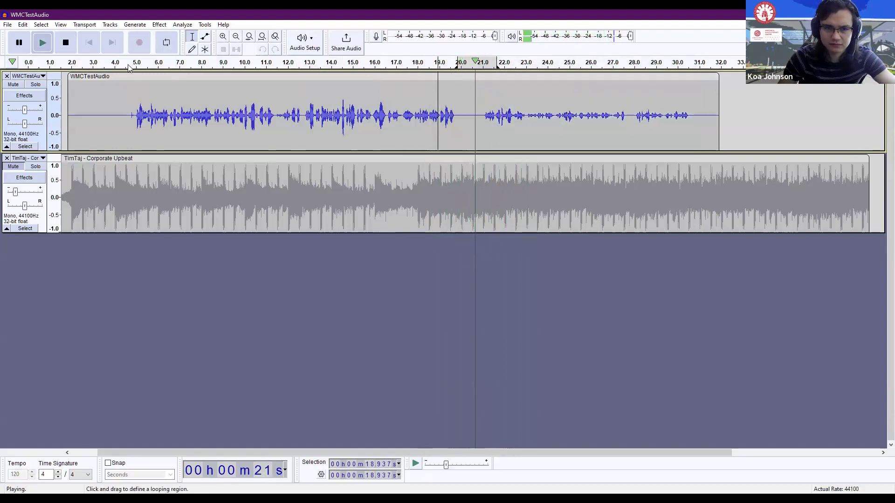
{"action": "left_click", "coordinate": [437, 105]}
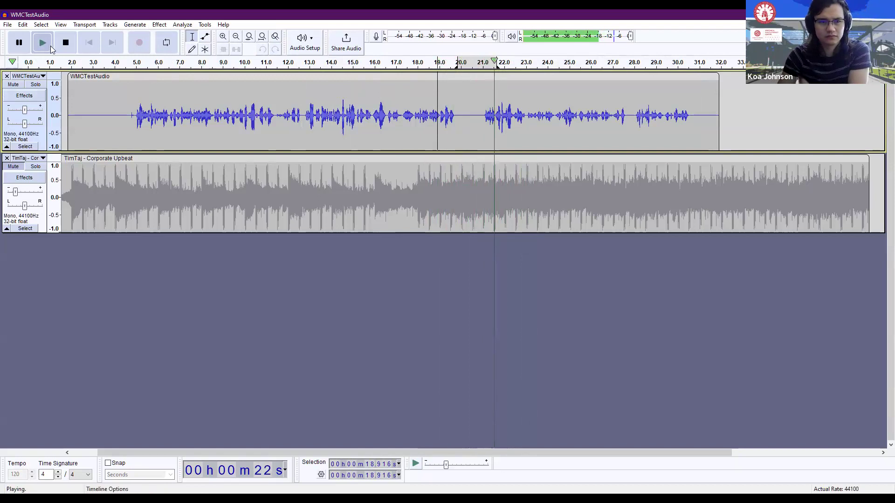
{"action": "left_click", "coordinate": [66, 44]}
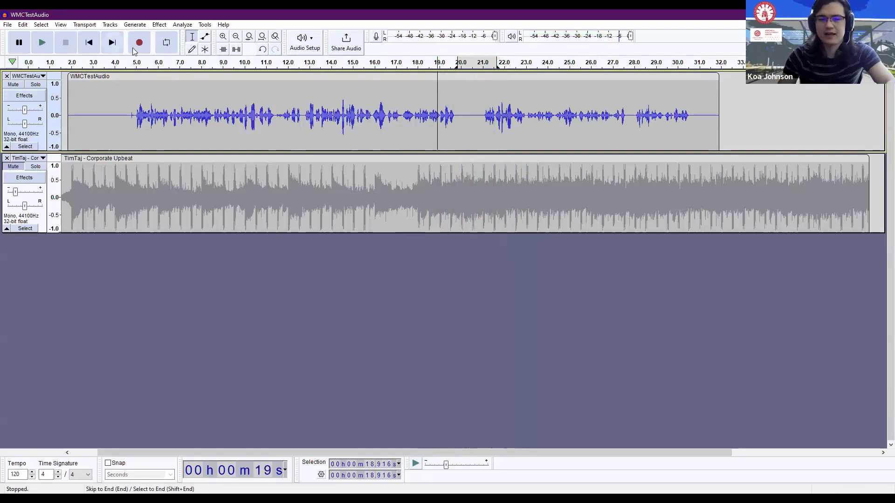
Play the louder voice section briefly from 12.331 s and from 14.181 s to check its playback level
{"action": "left_click", "coordinate": [89, 43]}
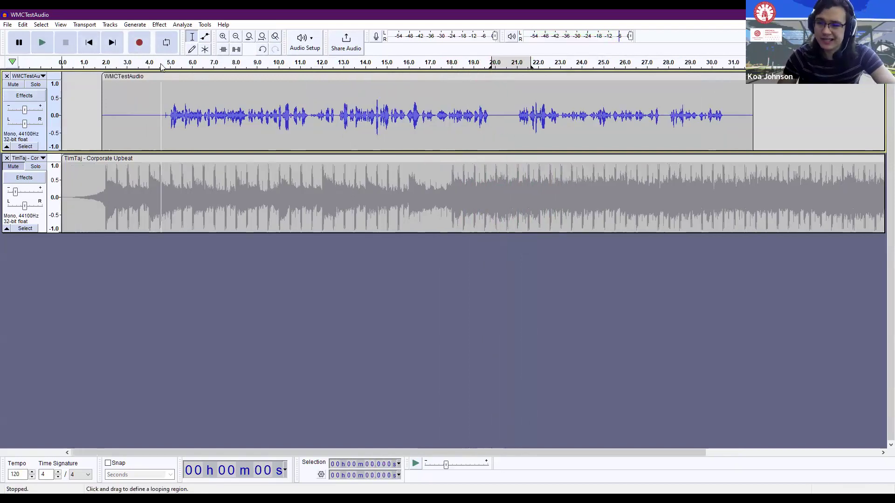
{"action": "left_click", "coordinate": [362, 111]}
{"action": "left_click", "coordinate": [380, 111]}
{"action": "left_click", "coordinate": [329, 102]}
{"action": "key", "text": "space"}
{"action": "key", "text": "space"}
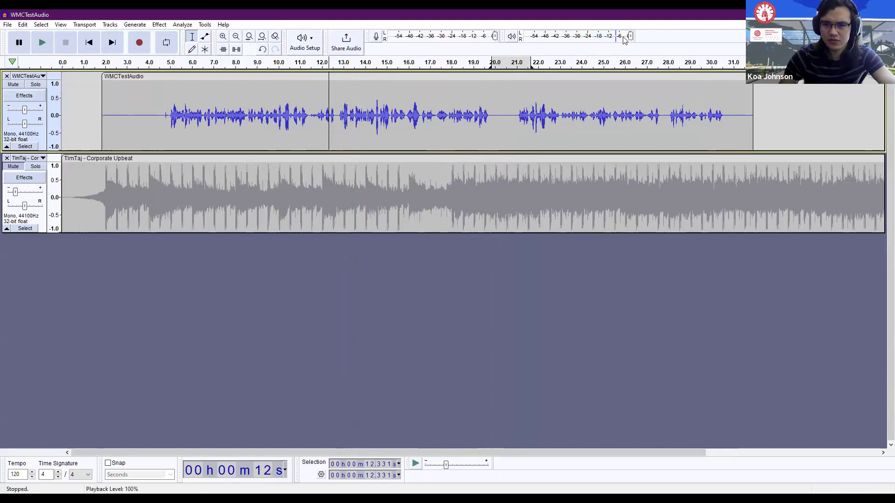
{"action": "left_click", "coordinate": [362, 112]}
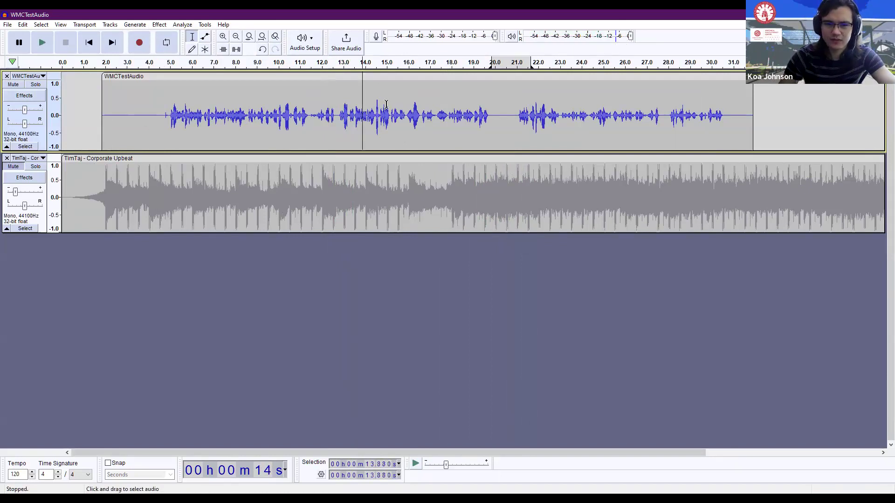
{"action": "left_click", "coordinate": [369, 107]}
{"action": "key", "text": "space"}
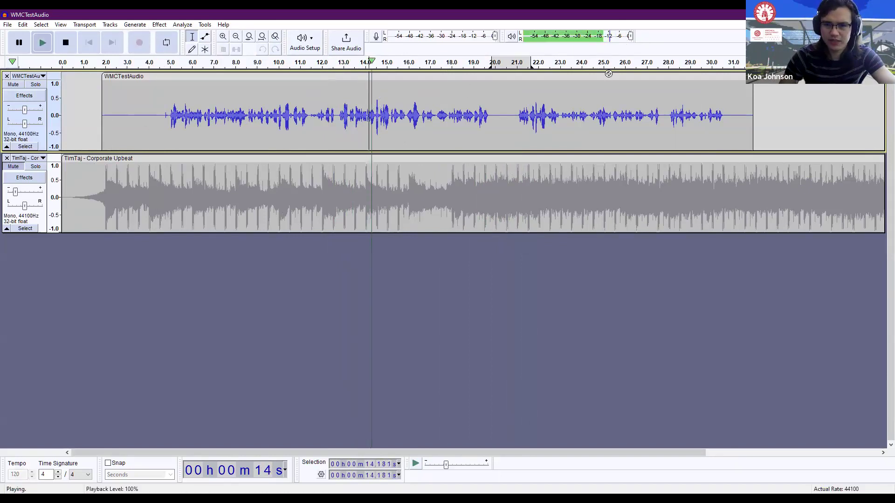
{"action": "key", "text": "space"}
Select the voice section from 20.852 to 30.730 s and set Amplify's new peak amplitude to -6 dB
{"action": "left_click", "coordinate": [544, 110]}
{"action": "left_click_drag", "start_coordinate": [513, 110], "coordinate": [726, 110]}
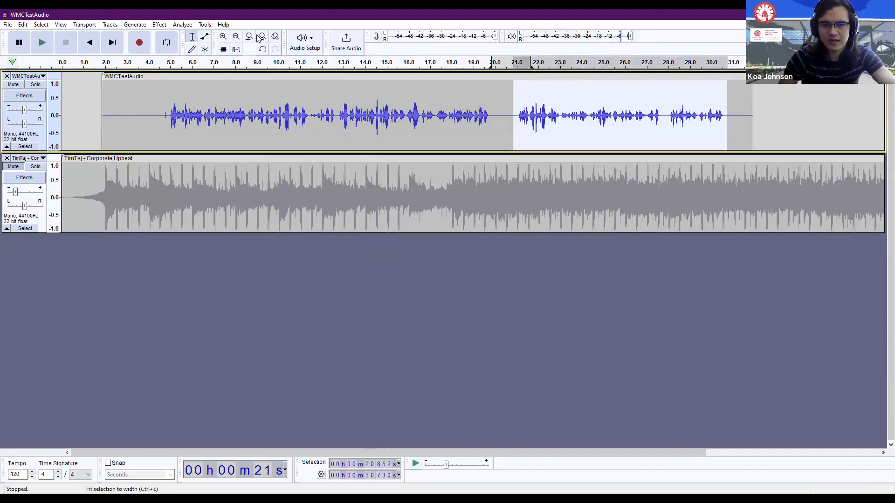
{"action": "left_click", "coordinate": [159, 24]}
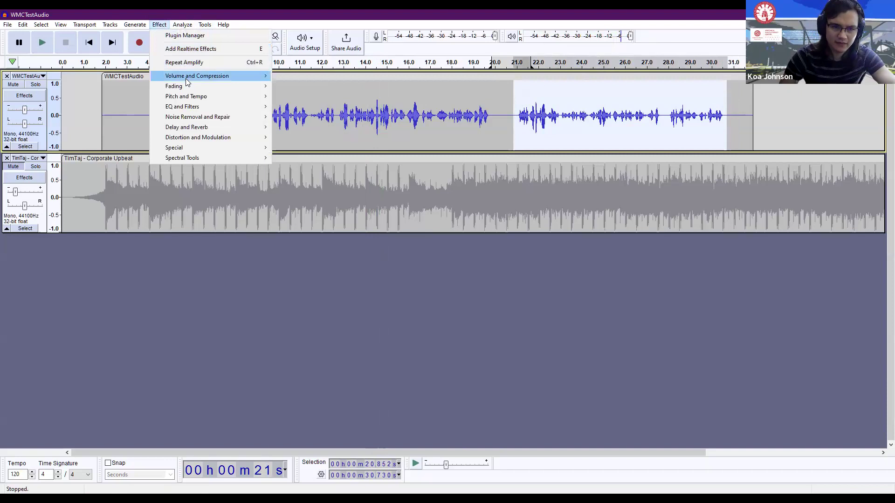
{"action": "mouse_move", "coordinate": [187, 77]}
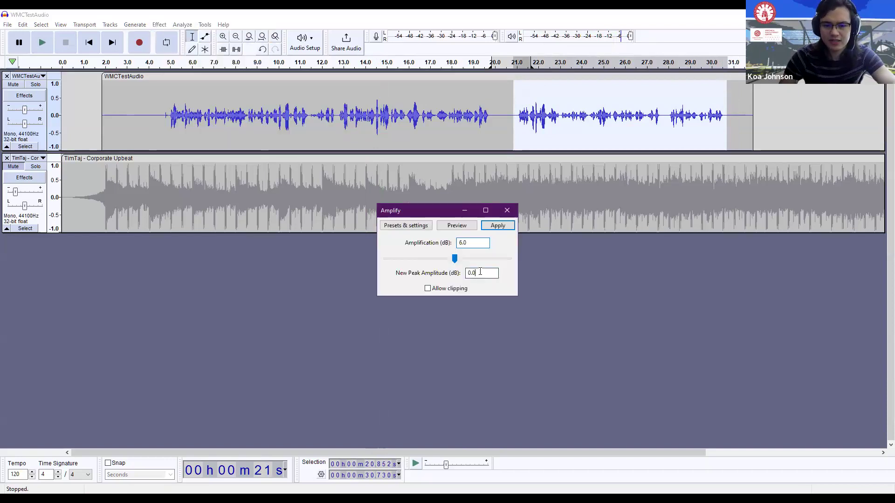
{"action": "type", "text": "-6"}
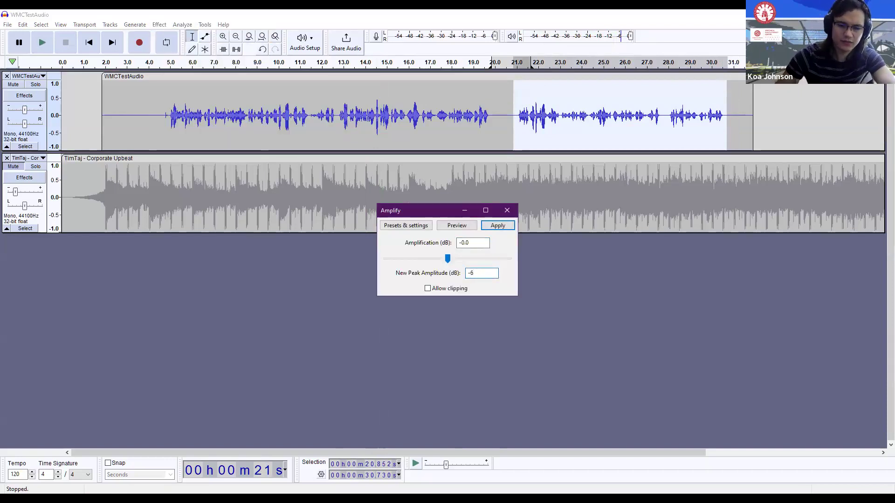
Try a new peak amplitude of 4.0002 dB, set it back to -6 dB, and apply Amplify
{"action": "double_click", "coordinate": [484, 273]}
{"action": "type", "text": "4.0002"}
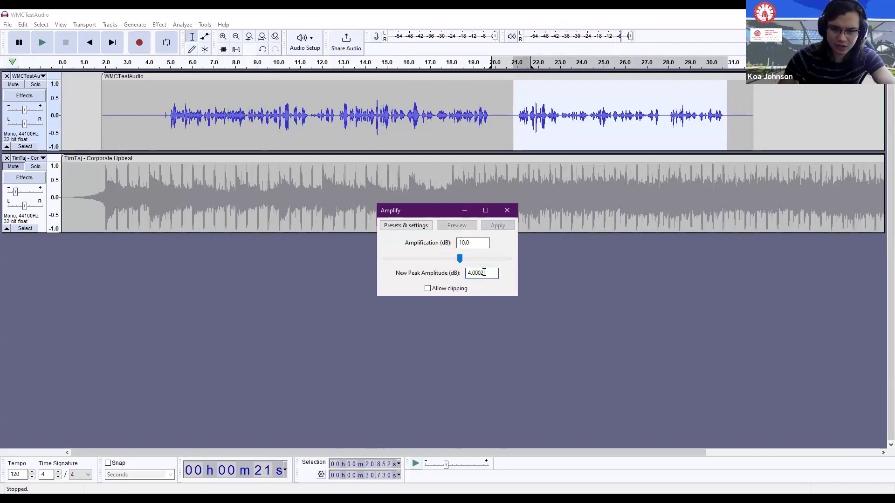
{"action": "double_click", "coordinate": [483, 272]}
{"action": "type", "text": "-6"}
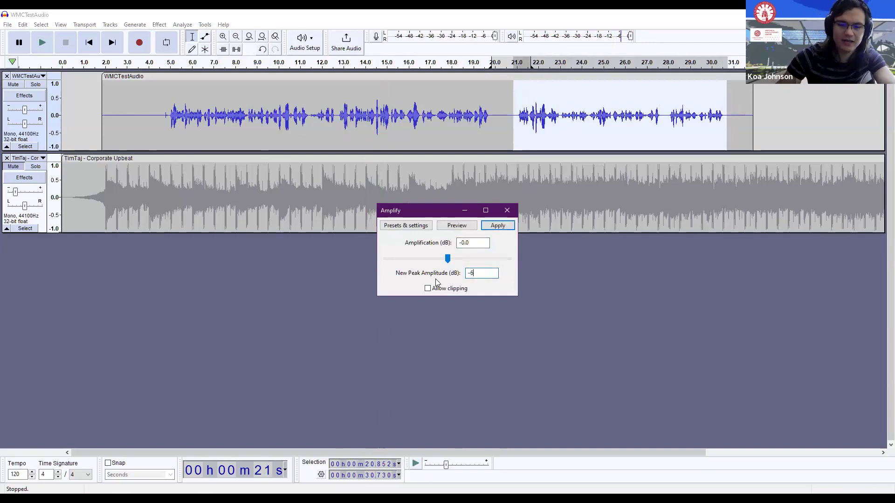
{"action": "left_click", "coordinate": [503, 226]}
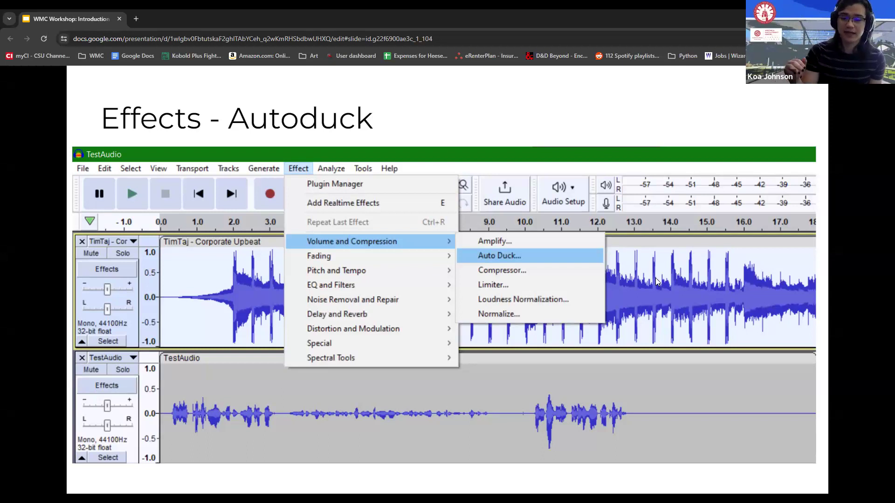
{"action": "key", "text": "Right"}
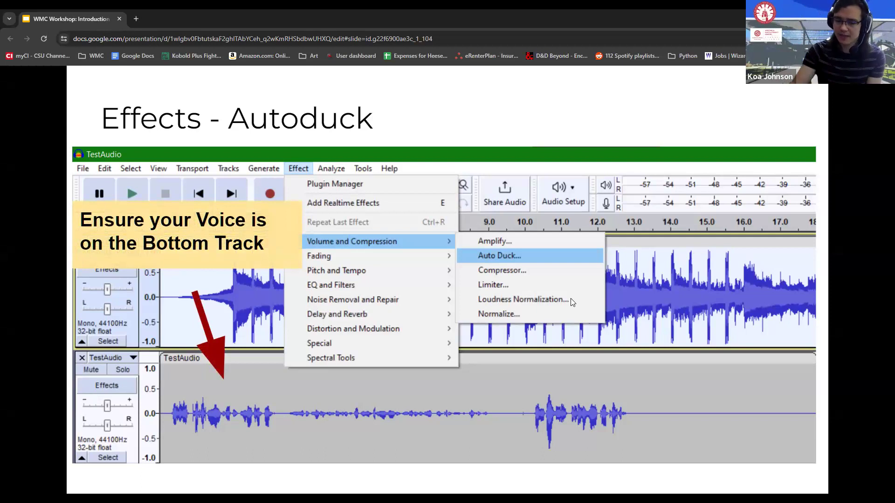
{"action": "key", "text": "Right"}
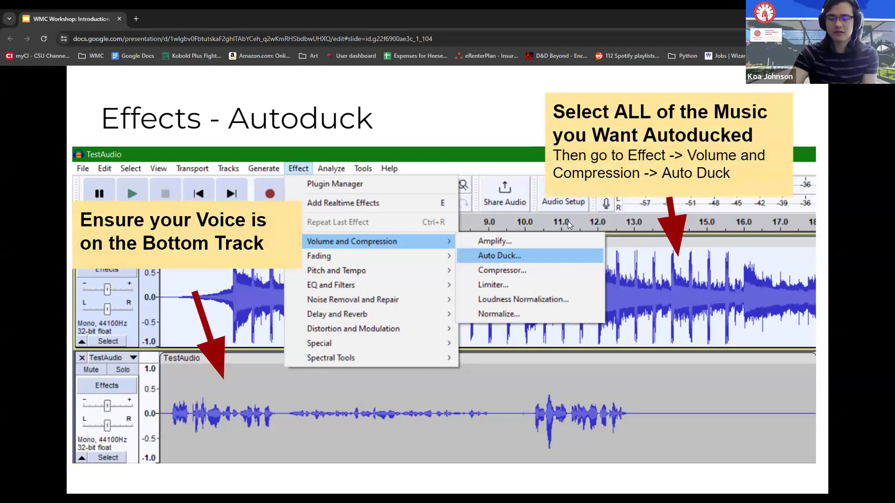
{"action": "key", "text": "Right"}
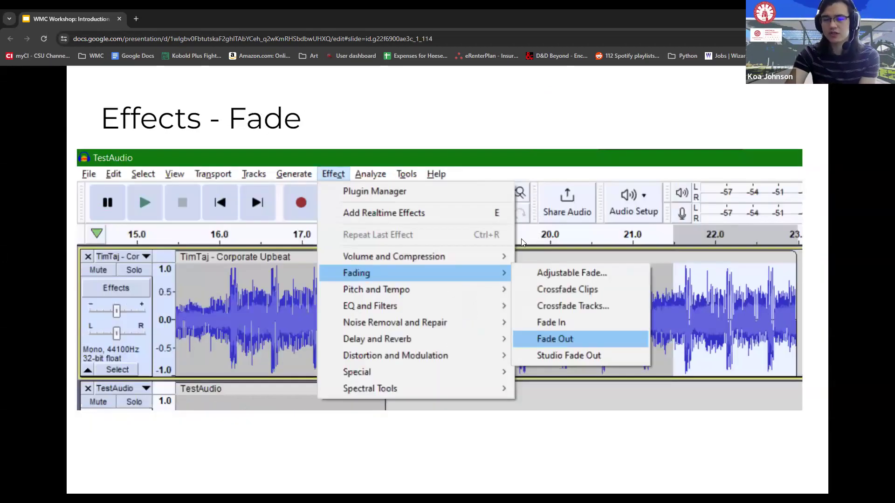
{"action": "key", "text": "Left"}
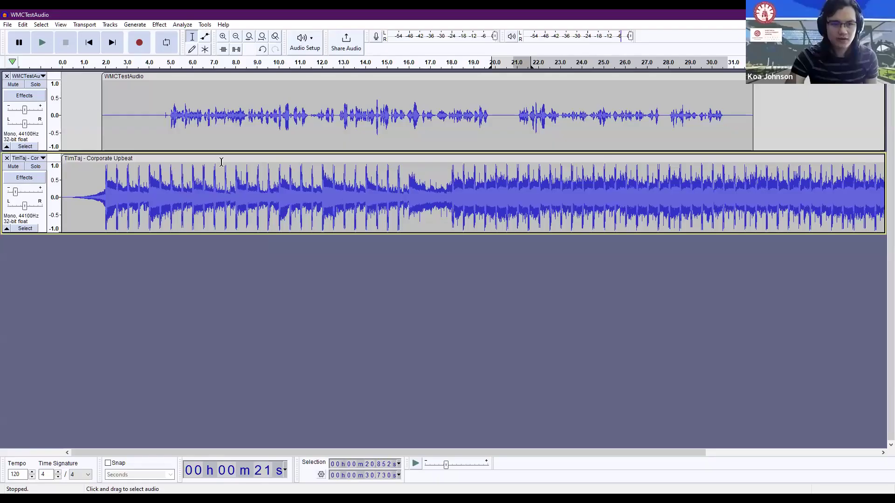
Play both tracks from the start, pause, and shift the voice clip about 0.6 s earlier
{"action": "left_click", "coordinate": [89, 44]}
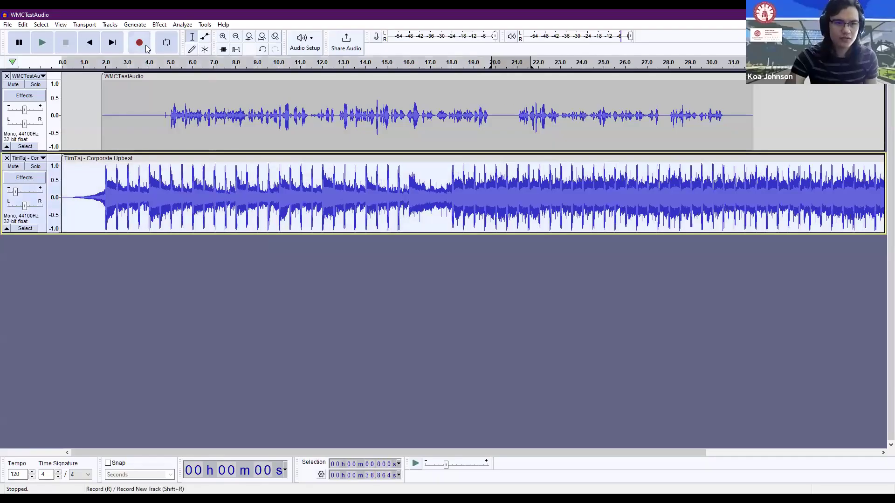
{"action": "left_click", "coordinate": [42, 42]}
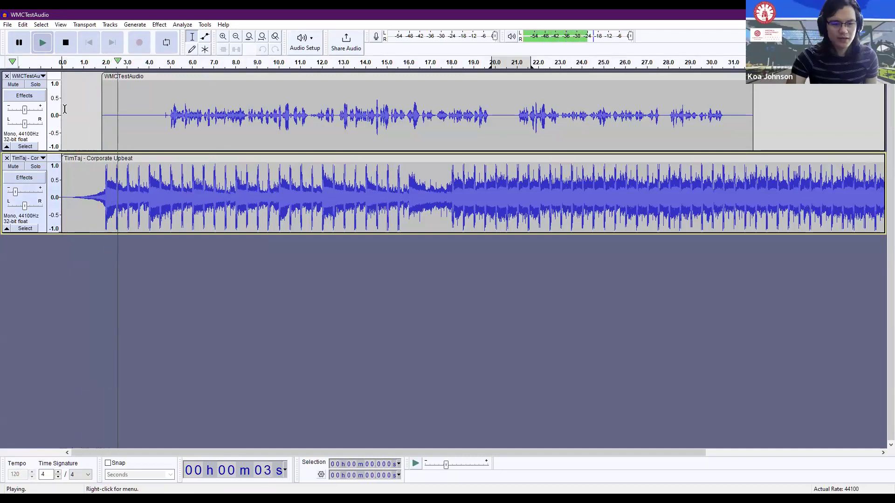
{"action": "left_click", "coordinate": [25, 50]}
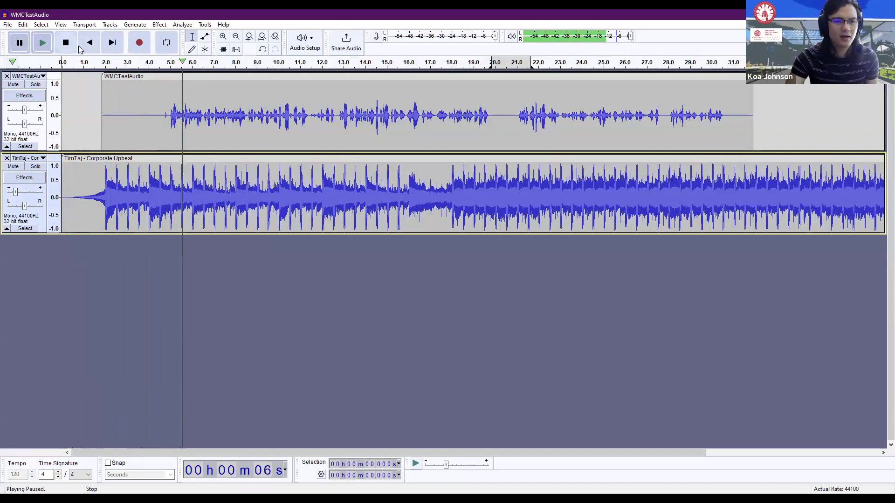
{"action": "left_click_drag", "start_coordinate": [196, 74], "coordinate": [182, 74]}
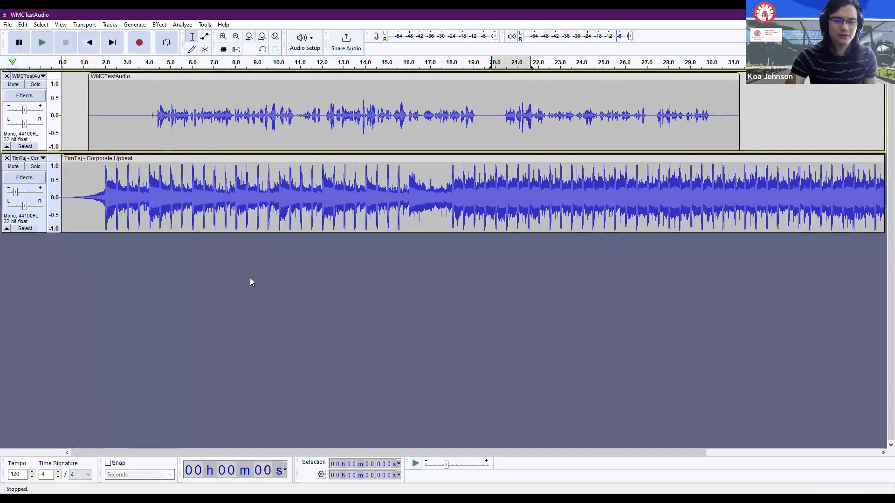
Move the TimTaj - Corporate Upbeat music track above the voice track
{"action": "left_click", "coordinate": [305, 158]}
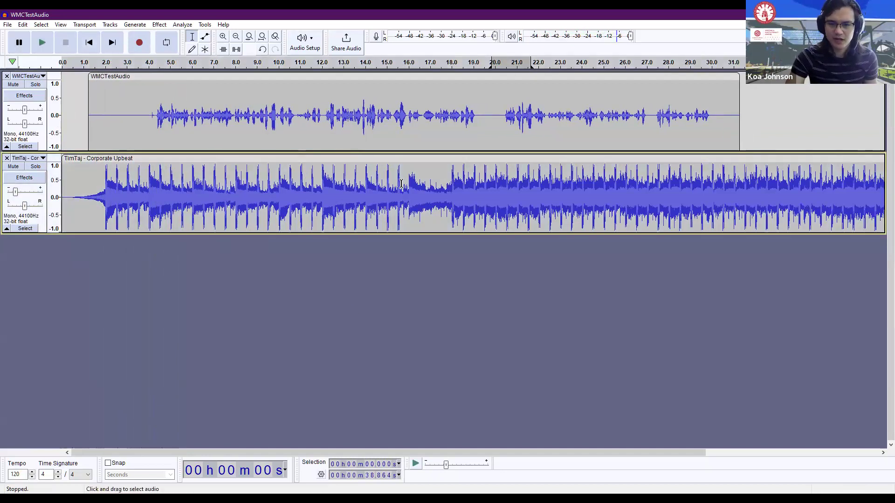
{"action": "left_click", "coordinate": [44, 159]}
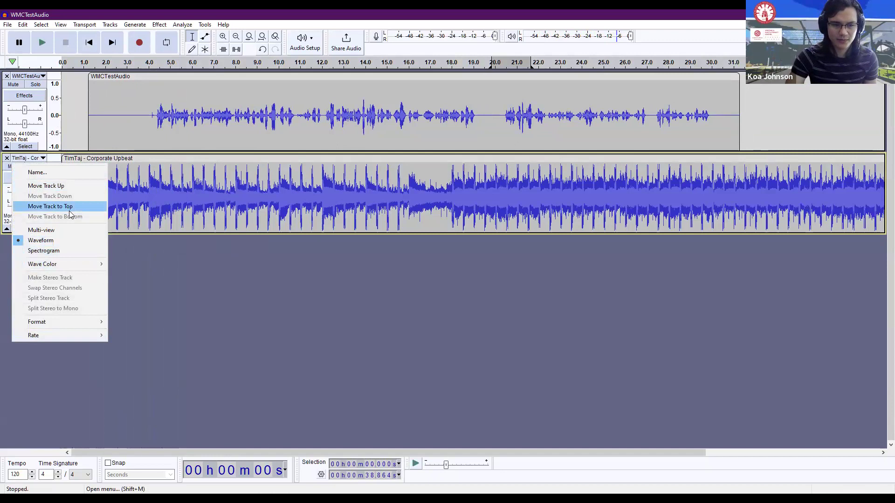
{"action": "left_click", "coordinate": [70, 188]}
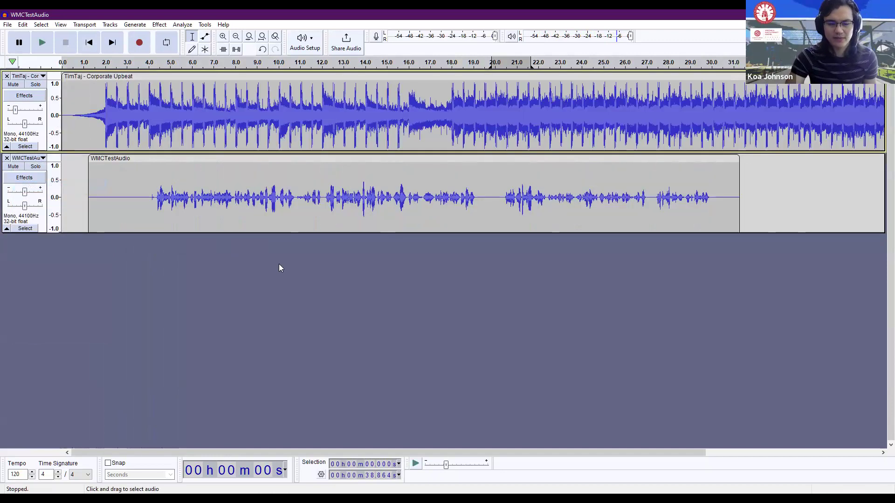
Highlight the voice from 13.256 to 23.349 s to point it out, and select the entire music clip
{"action": "left_click_drag", "start_coordinate": [559, 117], "coordinate": [378, 135]}
{"action": "left_click", "coordinate": [400, 183]}
{"action": "left_click_drag", "start_coordinate": [349, 196], "coordinate": [567, 209]}
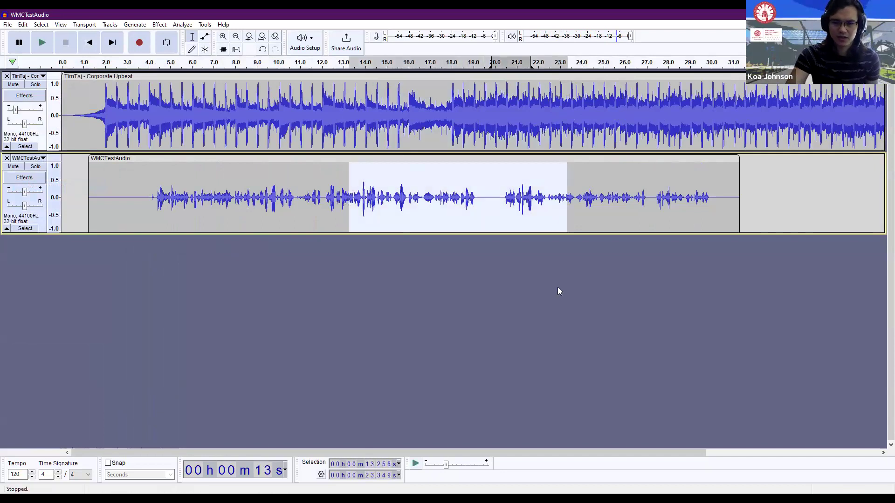
{"action": "left_click", "coordinate": [557, 292]}
{"action": "left_click", "coordinate": [194, 83]}
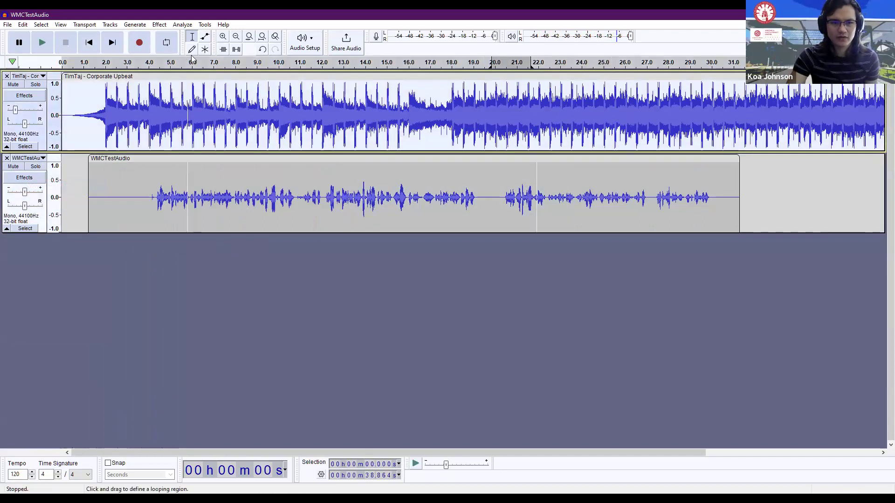
Apply Auto Duck to the selected music track with a -12 dB duck amount, 1-second maximum pause and -30 dB threshold
{"action": "left_click", "coordinate": [159, 25]}
{"action": "mouse_move", "coordinate": [203, 76]}
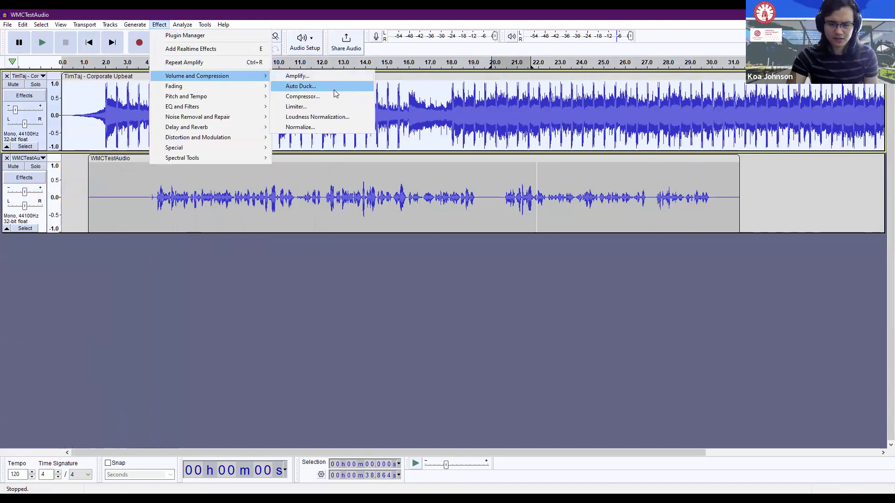
{"action": "left_click", "coordinate": [334, 90]}
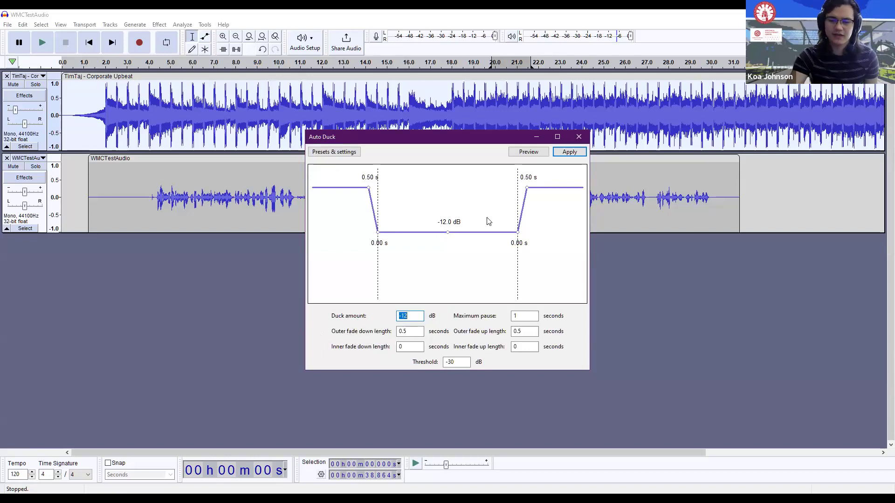
{"action": "left_click", "coordinate": [564, 155]}
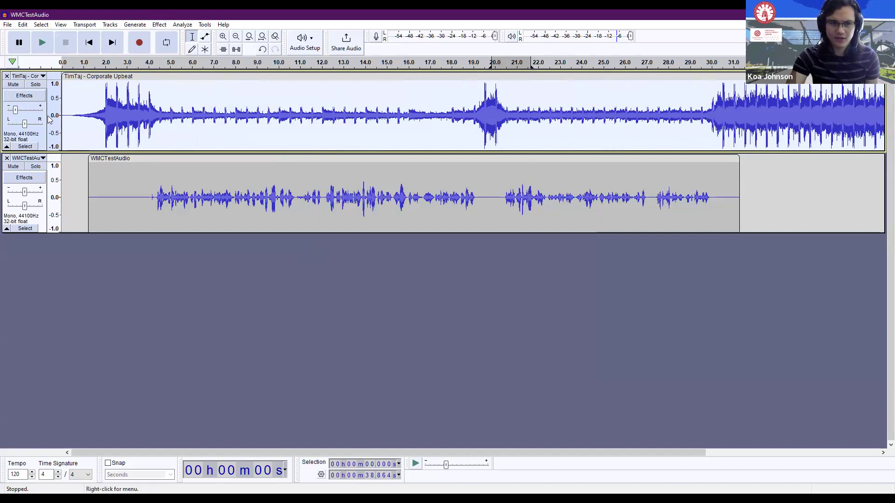
Highlight the quieted stretches and the louder peak around 20 s in the music track to point out the ducking
{"action": "left_click_drag", "start_coordinate": [167, 128], "coordinate": [377, 117]}
{"action": "left_click", "coordinate": [445, 112]}
{"action": "left_click_drag", "start_coordinate": [466, 117], "coordinate": [510, 117]}
{"action": "left_click", "coordinate": [516, 117]}
{"action": "mouse_move", "coordinate": [692, 117]}
{"action": "left_mouse_down"}
{"action": "mouse_move", "coordinate": [769, 116]}
{"action": "mouse_move", "coordinate": [692, 116]}
{"action": "left_mouse_up"}
Play both tracks from the beginning to hear the ducked intro, and stop playback
{"action": "left_click", "coordinate": [89, 42]}
{"action": "left_click", "coordinate": [42, 42]}
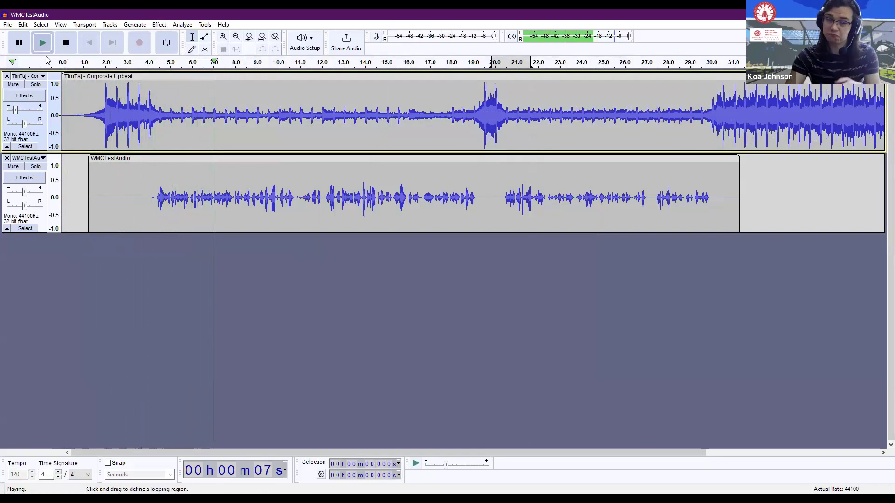
{"action": "key", "text": "space"}
Play both tracks from 17.237 s through the gap in the voice, stop, and point out where the speech resumes
{"action": "left_click", "coordinate": [474, 116]}
{"action": "left_click", "coordinate": [435, 117]}
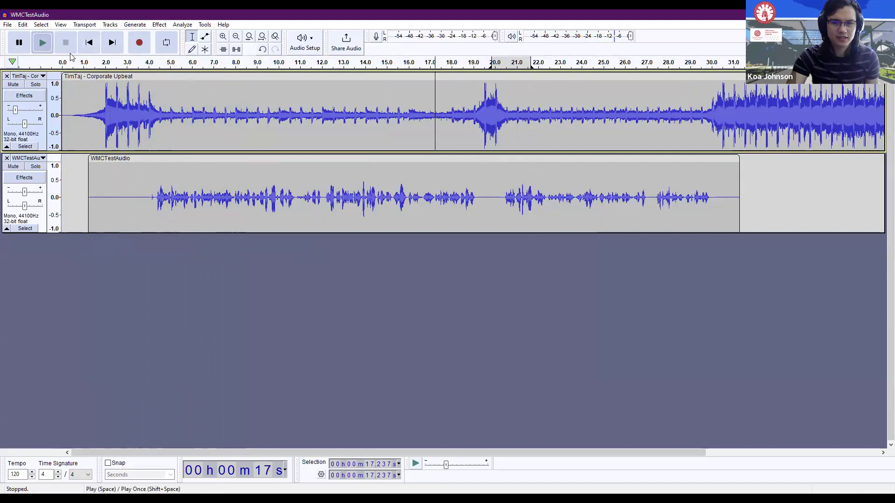
{"action": "left_click", "coordinate": [42, 42]}
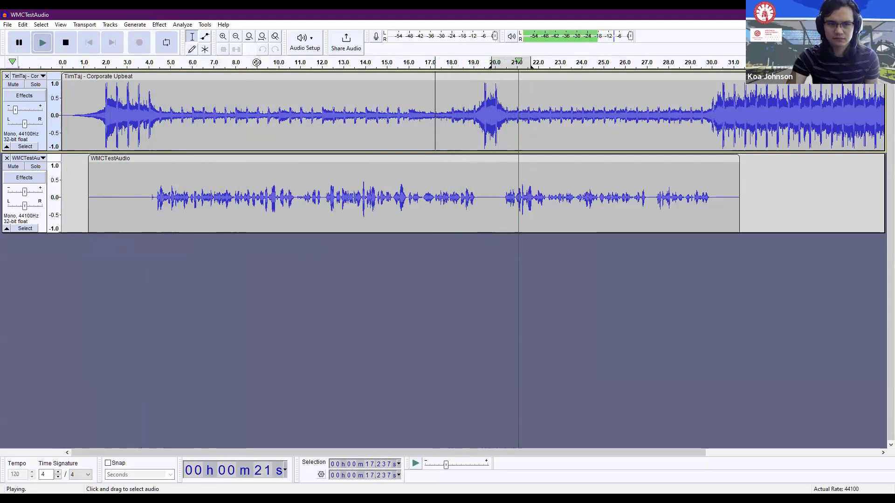
{"action": "left_click", "coordinate": [66, 43]}
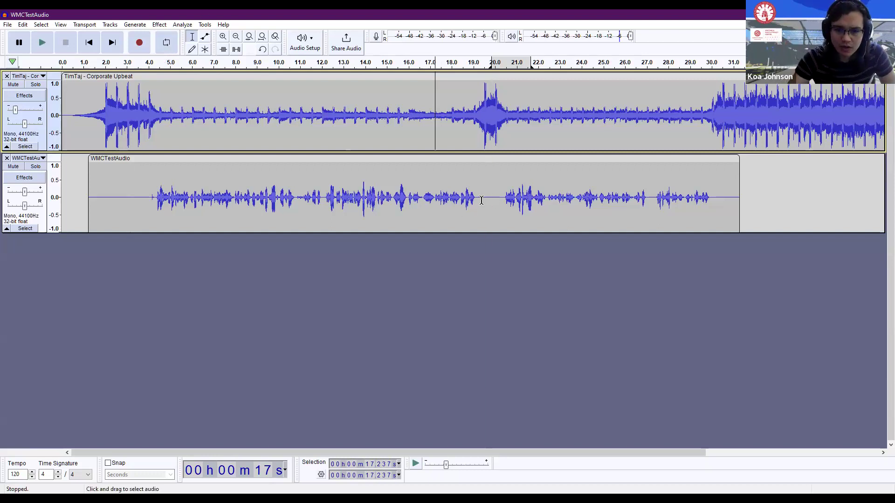
{"action": "left_click", "coordinate": [505, 199]}
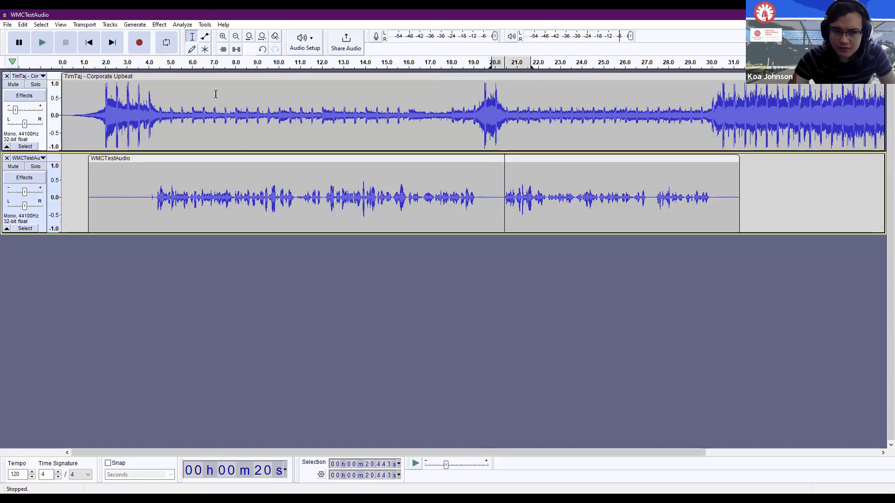
{"action": "left_click", "coordinate": [593, 182]}
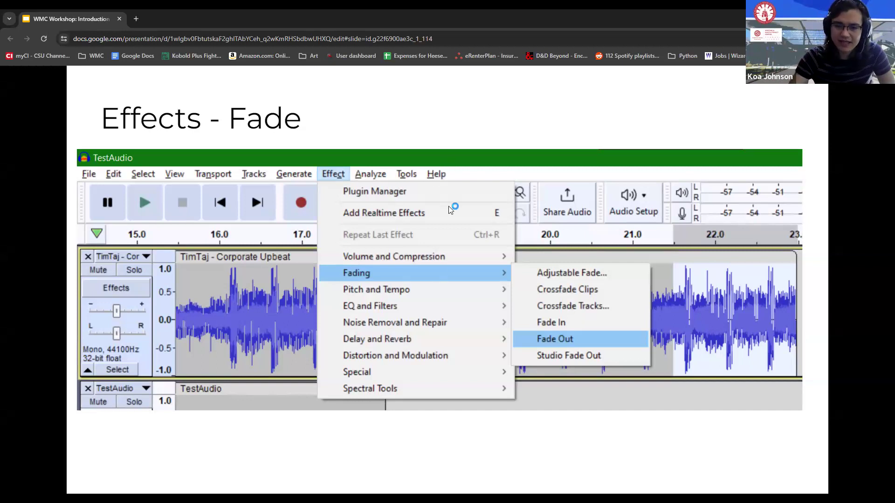
Switch to the workshop slides and present the Effects - Fade slide with its Fade Out instructions
{"action": "key", "text": "Right"}
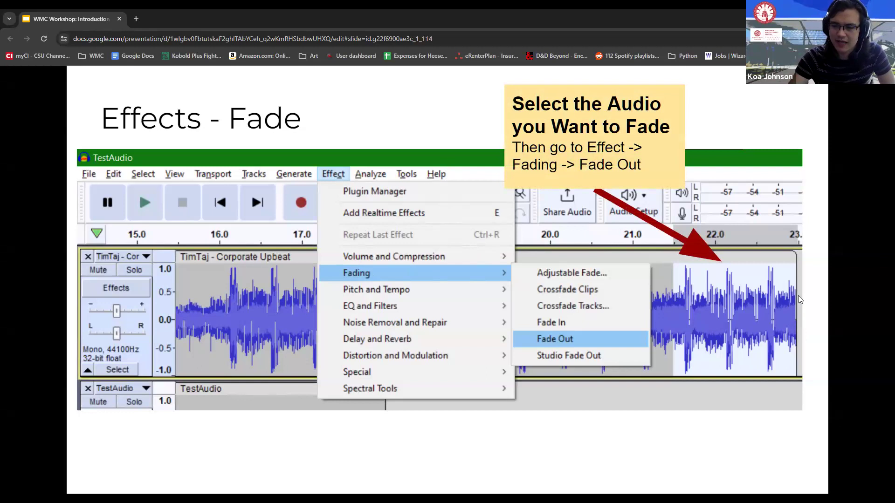
{"action": "key", "text": "Right"}
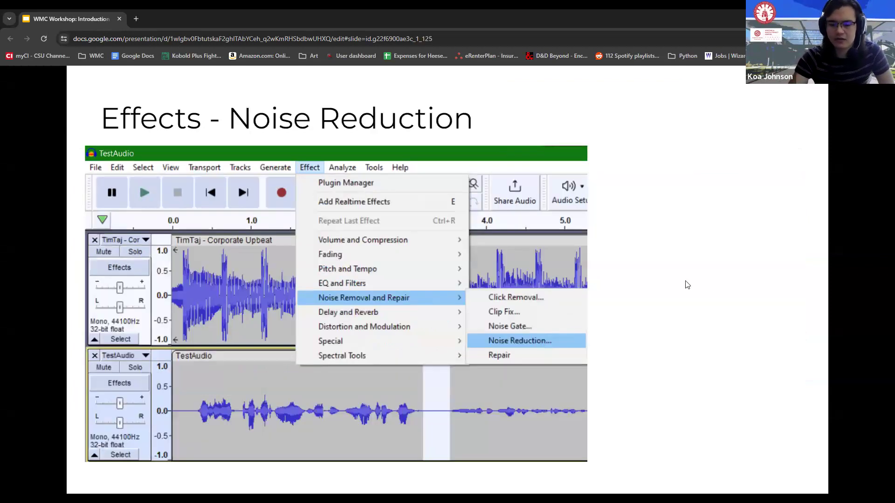
{"action": "key", "text": "Left"}
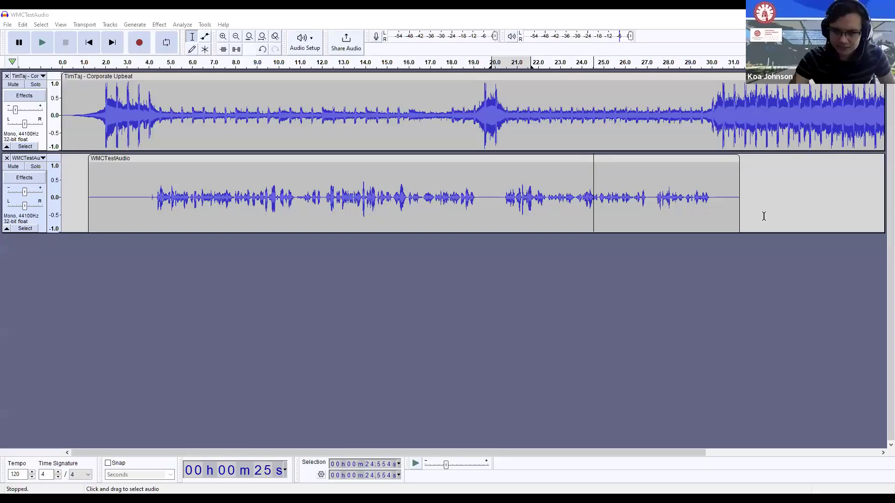
Switch back to Audacity and play the abrupt ending of the music track from 37.121 s
{"action": "left_click", "coordinate": [763, 215]}
{"action": "left_click_drag", "start_coordinate": [471, 453], "coordinate": [643, 452]}
{"action": "left_click", "coordinate": [664, 112]}
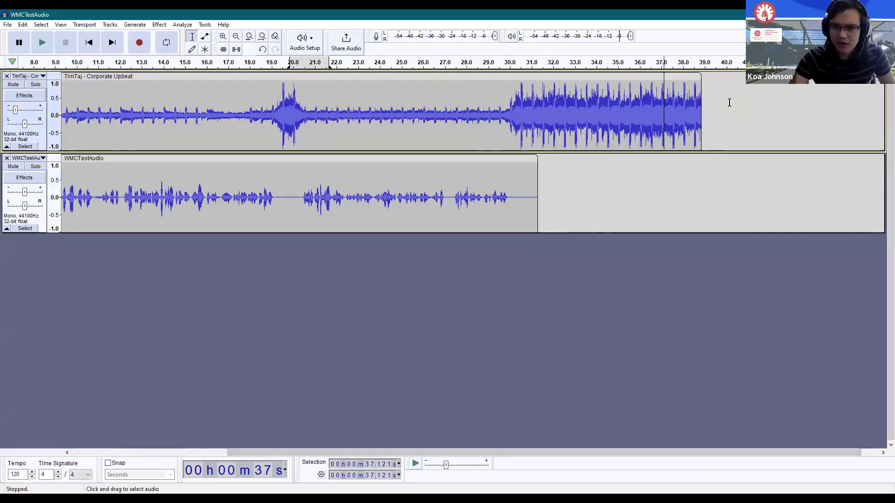
{"action": "key", "text": "space"}
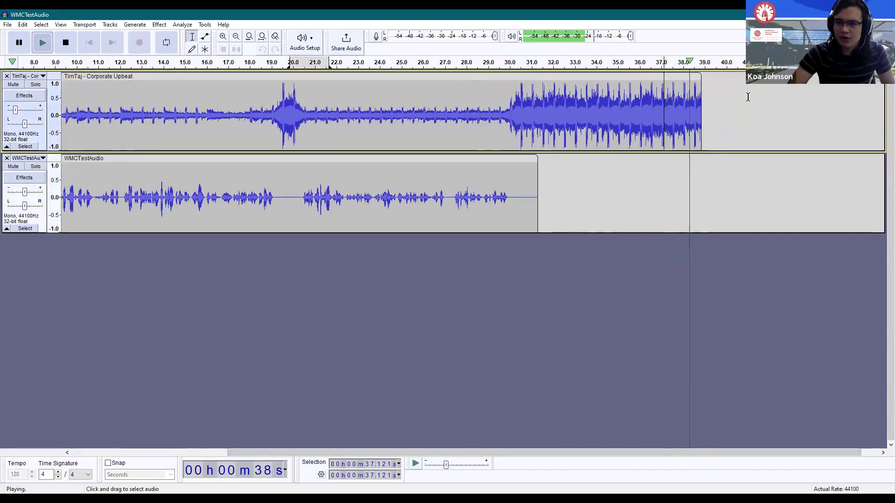
{"action": "key", "text": "space"}
Try a Fade Out on the end of the music track, from 35.636 to 39.079 s
{"action": "left_click", "coordinate": [651, 105]}
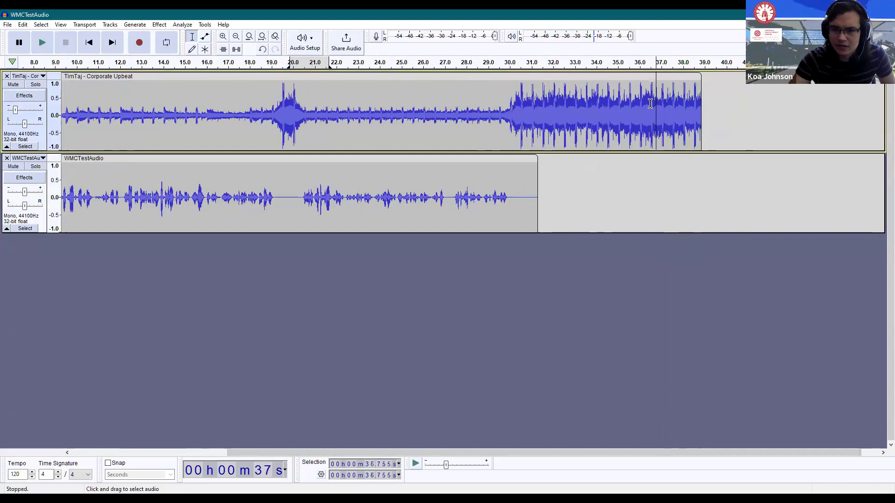
{"action": "left_click_drag", "start_coordinate": [631, 103], "coordinate": [706, 102]}
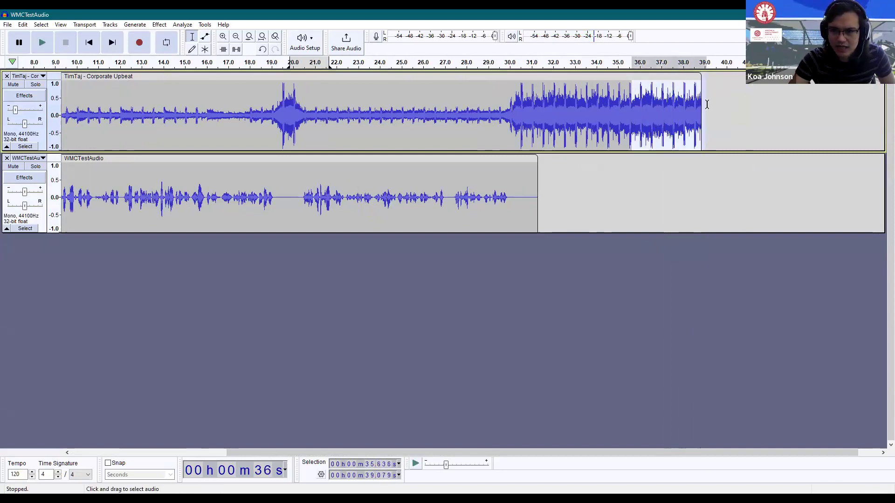
{"action": "left_click", "coordinate": [161, 25]}
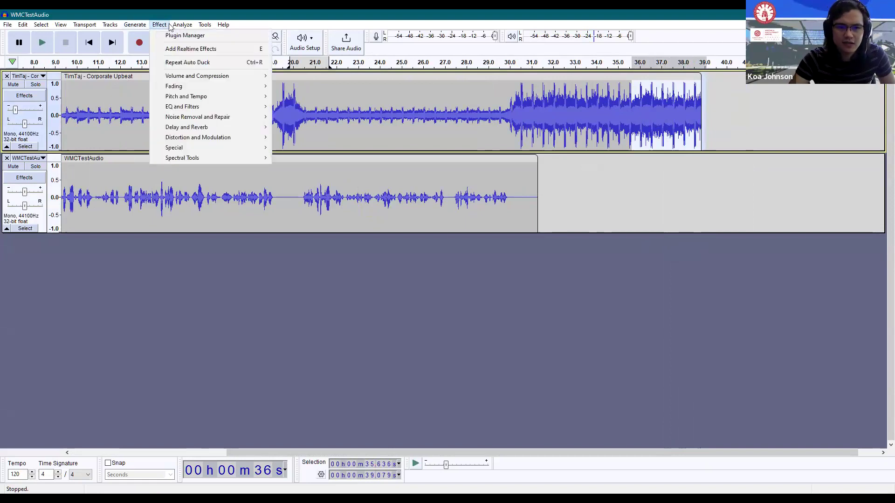
{"action": "left_click", "coordinate": [157, 25]}
{"action": "key", "text": "Down"}
{"action": "mouse_move", "coordinate": [196, 76]}
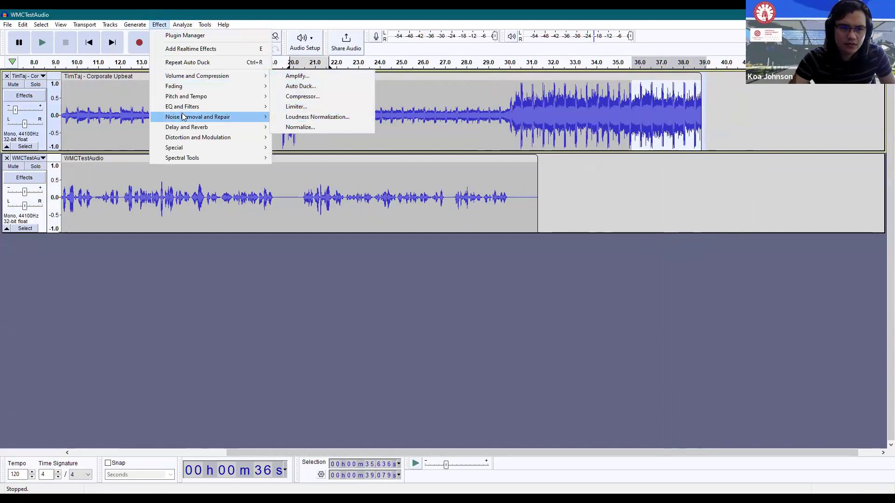
{"action": "left_click", "coordinate": [303, 126]}
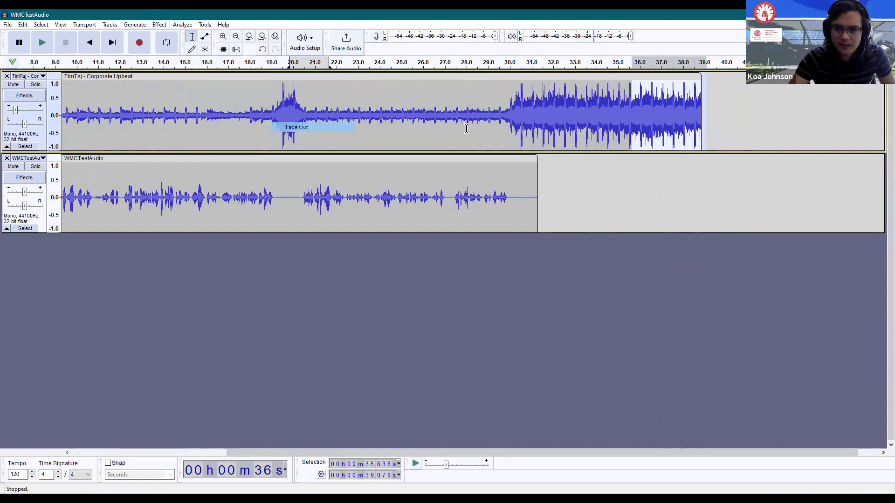
Play the faded ending of the music from 33.678 s and undo the fade
{"action": "left_click", "coordinate": [590, 98]}
{"action": "key", "text": "space"}
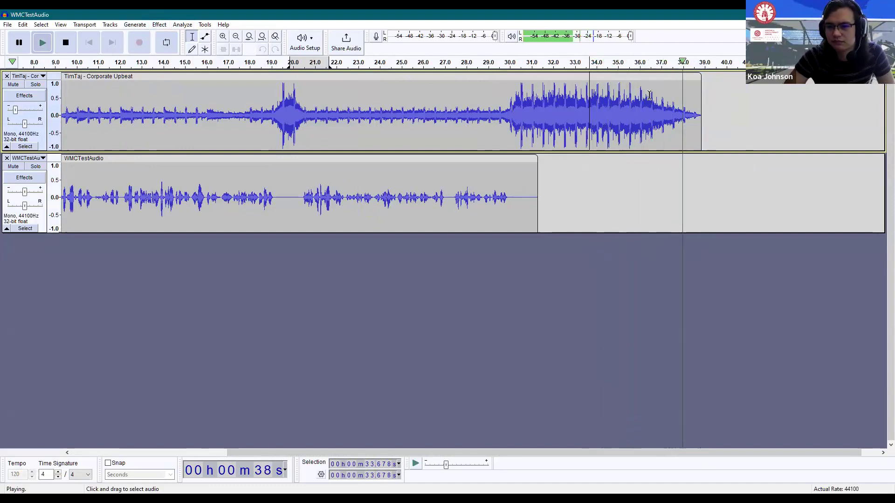
{"action": "key", "text": "ctrl+z"}
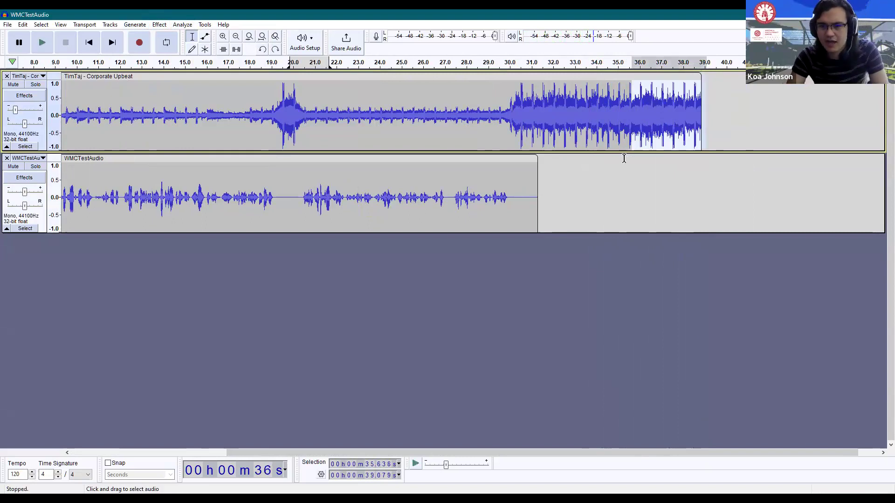
Fade out the music track from 32.774 to 38.864 s and play the ending from 32.387 s
{"action": "left_click_drag", "start_coordinate": [569, 112], "coordinate": [702, 100]}
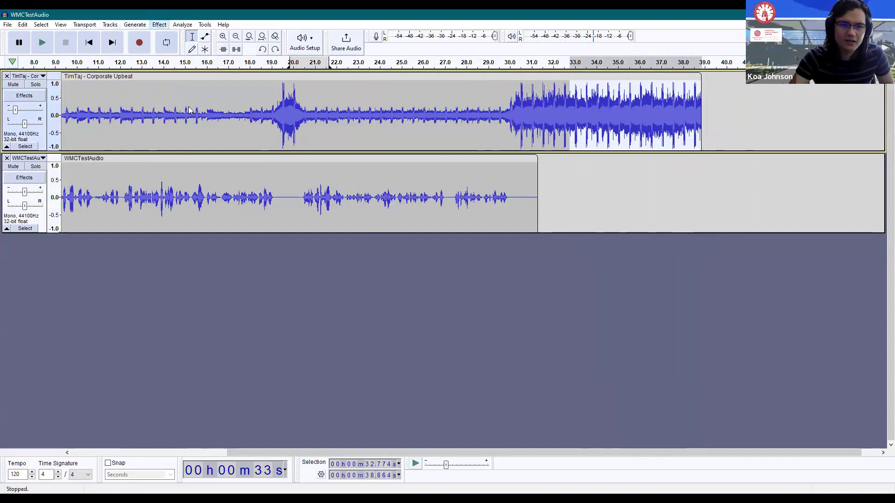
{"action": "key", "text": "Return"}
{"action": "mouse_move", "coordinate": [193, 87]}
{"action": "left_click", "coordinate": [305, 124]}
{"action": "left_click", "coordinate": [561, 104]}
{"action": "key", "text": "space"}
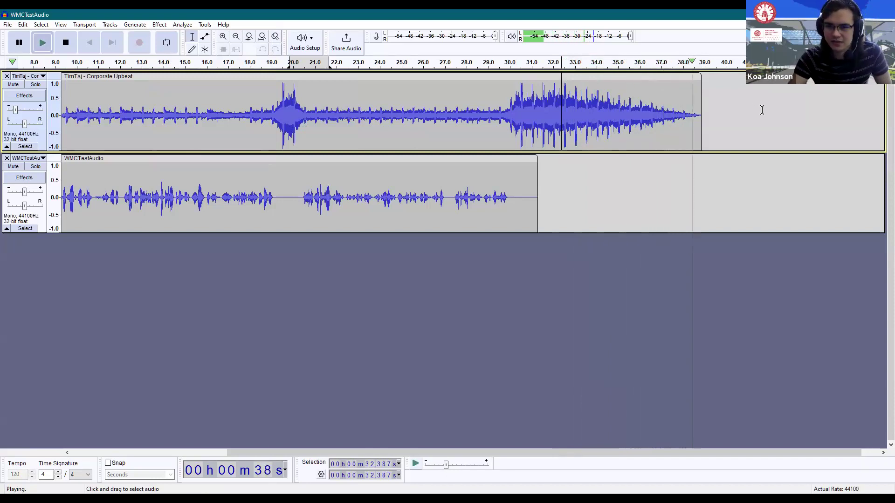
{"action": "left_click", "coordinate": [588, 212]}
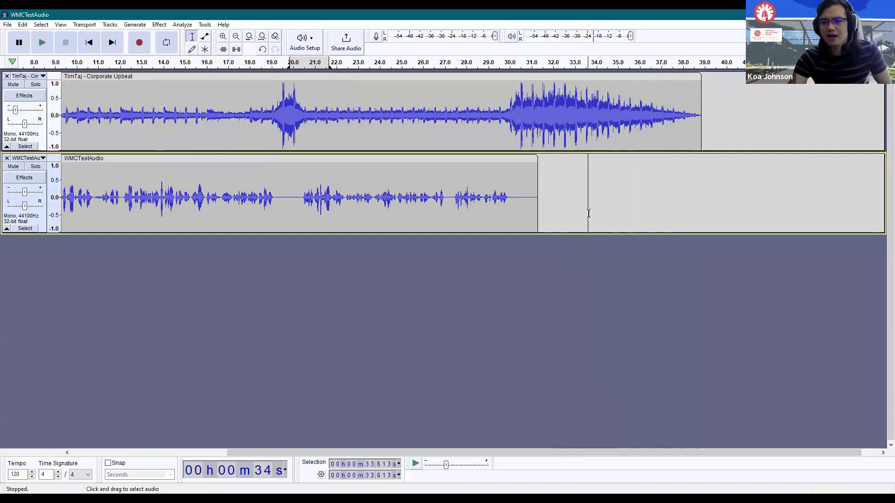
Try a Fade Out on the middle of the music track, from 23.327 to 29.740 s
{"action": "left_click_drag", "start_coordinate": [504, 115], "coordinate": [365, 116]}
{"action": "left_click", "coordinate": [159, 24]}
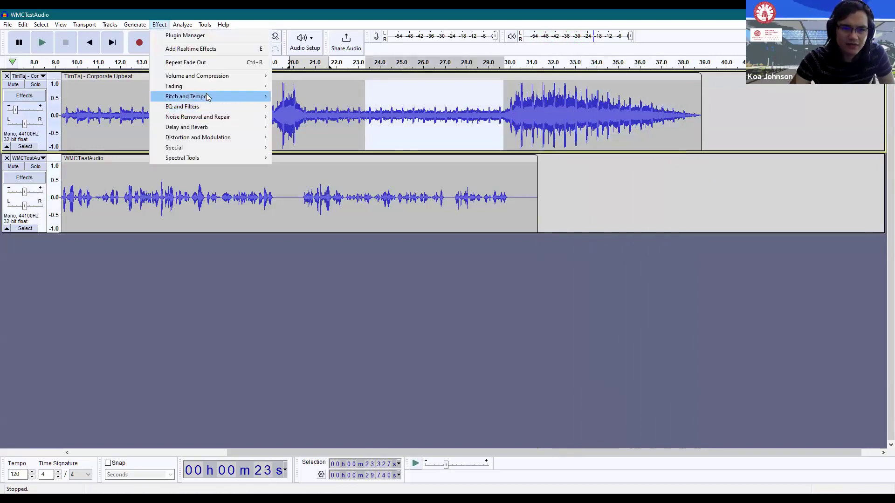
{"action": "mouse_move", "coordinate": [196, 86]}
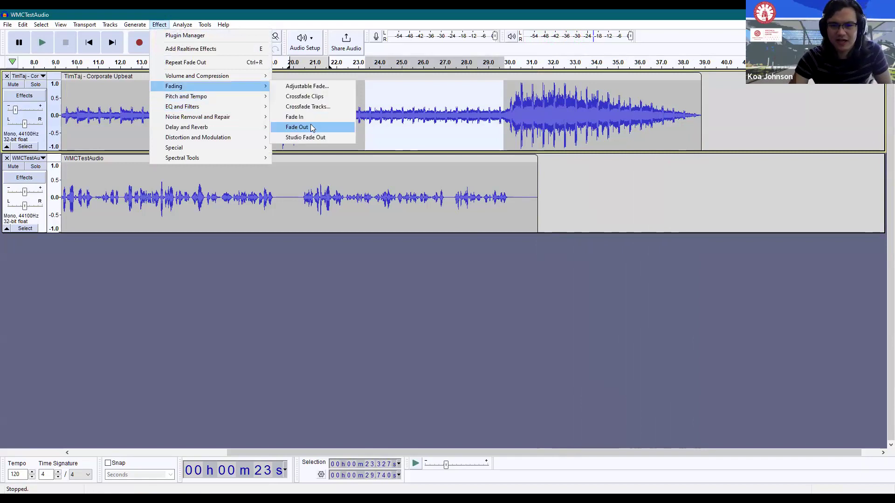
{"action": "left_click", "coordinate": [310, 124]}
Play the tracks from 28.750 s to hear the mid-track fade, stop, and undo that fade
{"action": "left_click", "coordinate": [400, 110]}
{"action": "left_click", "coordinate": [482, 110]}
{"action": "key", "text": "space"}
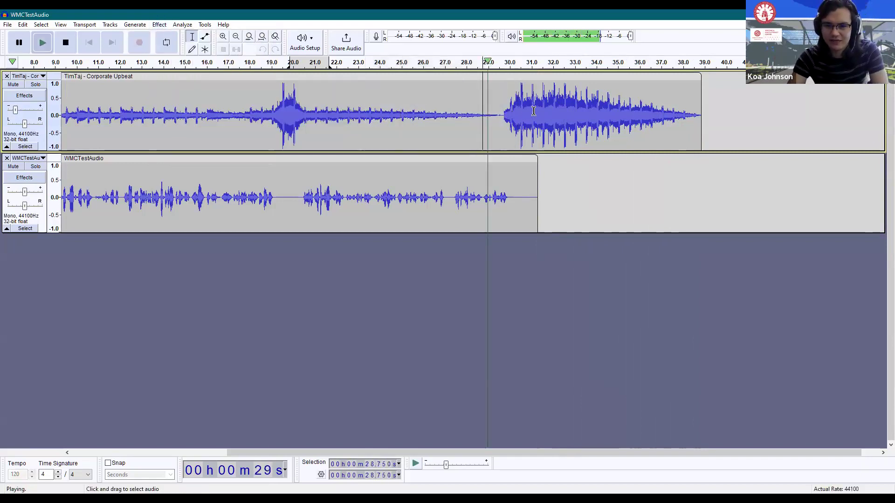
{"action": "key", "text": "space"}
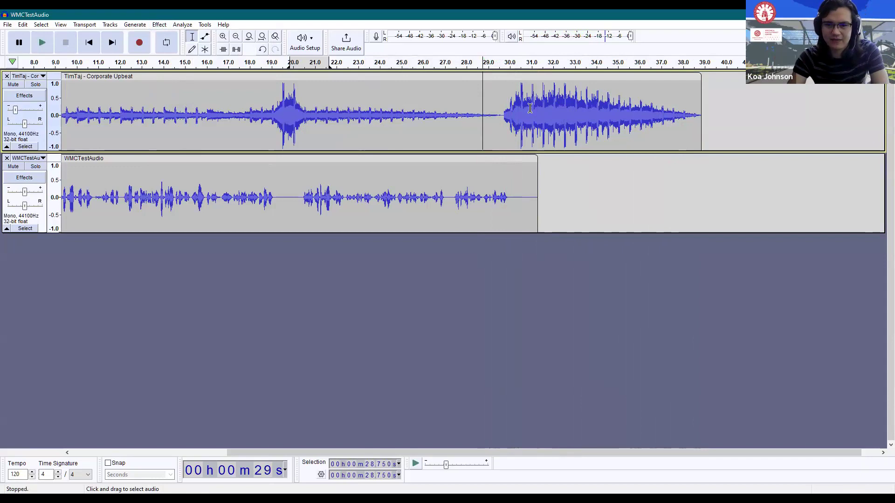
{"action": "key", "text": "ctrl+z"}
{"action": "left_click", "coordinate": [619, 184]}
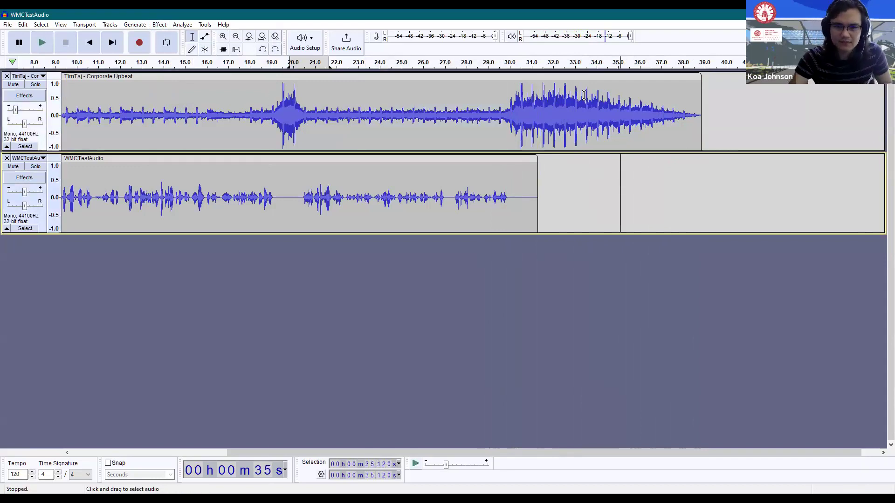
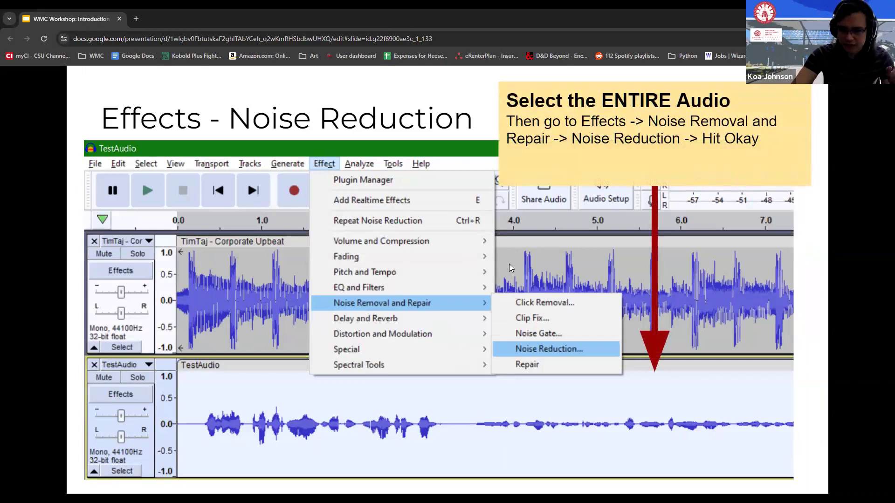
Present the Effects - Noise Reduction slide about applying the effect to the entire audio, and leave the slideshow
{"action": "key", "text": "Right"}
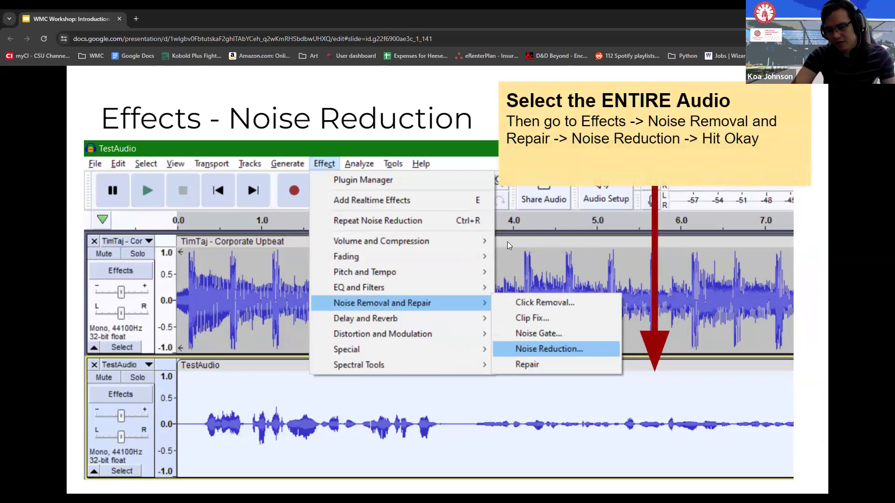
{"action": "key", "text": "Left"}
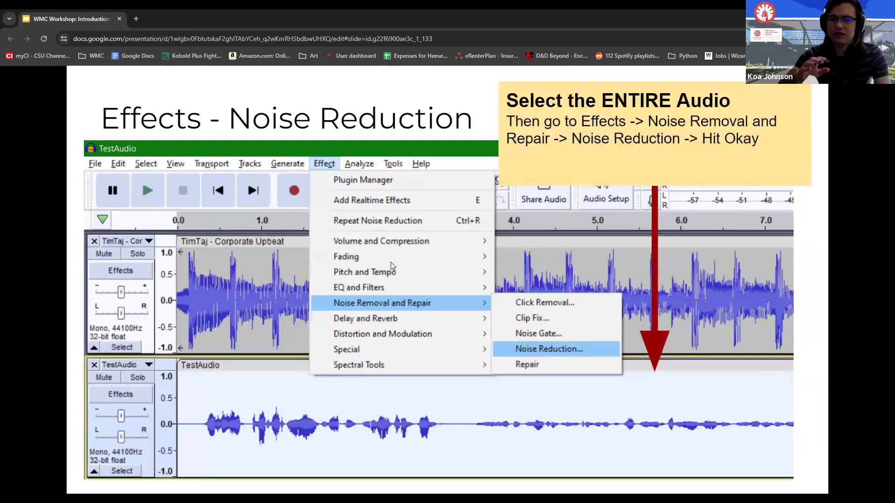
{"action": "key", "text": "Escape"}
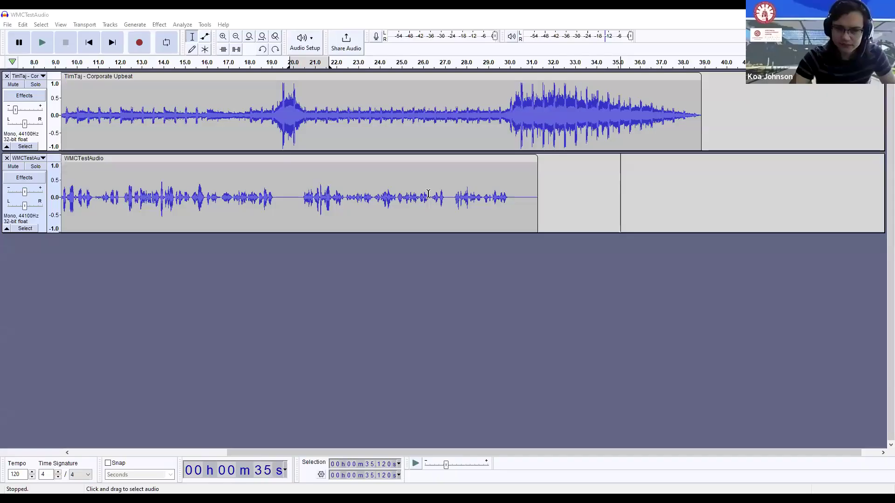
Capture a noise profile for Noise Reduction from the silent gap in the WMCTestAudio track, 19.303 to 20.314 s
{"action": "left_click", "coordinate": [430, 196]}
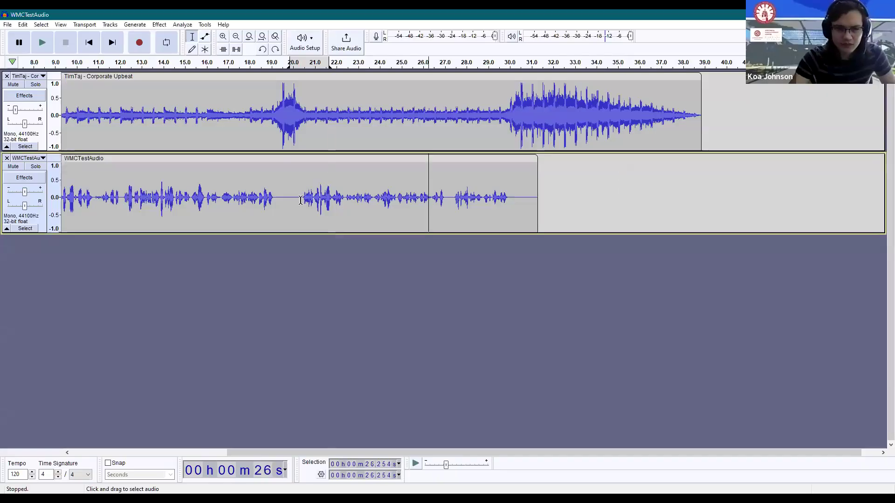
{"action": "left_click_drag", "start_coordinate": [281, 196], "coordinate": [302, 194]}
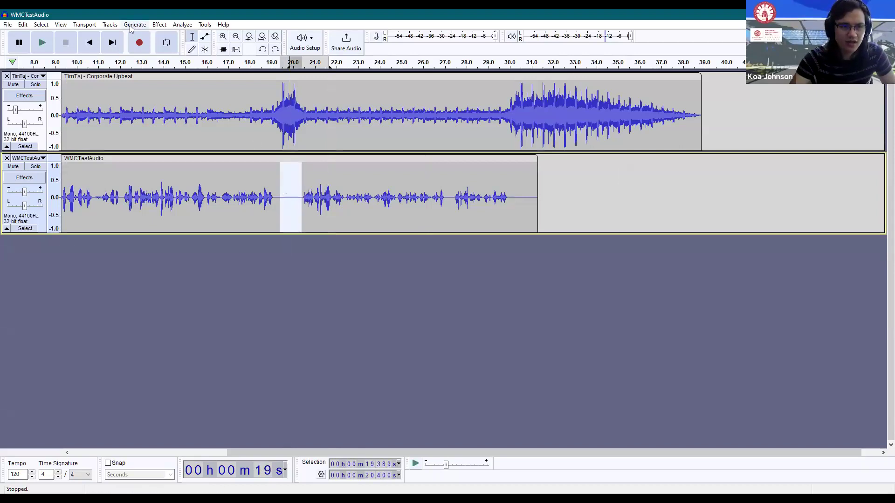
{"action": "left_click", "coordinate": [310, 202]}
{"action": "left_click_drag", "start_coordinate": [277, 201], "coordinate": [299, 202]}
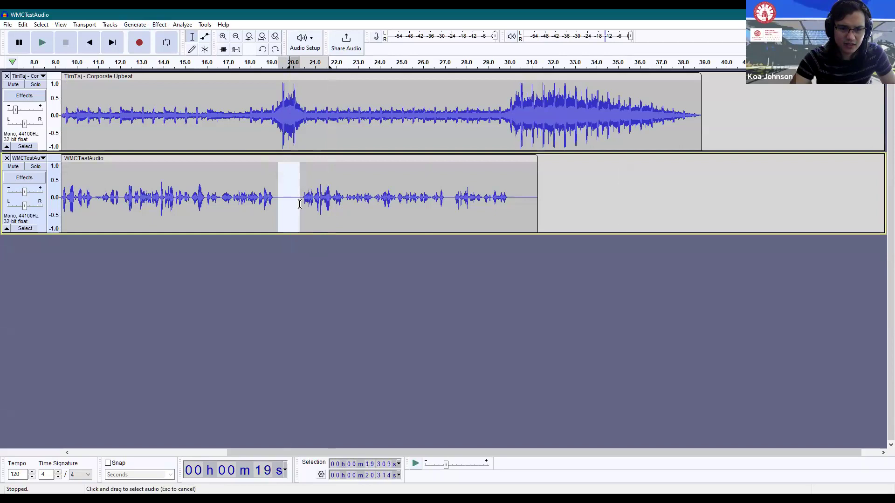
{"action": "left_click", "coordinate": [159, 24]}
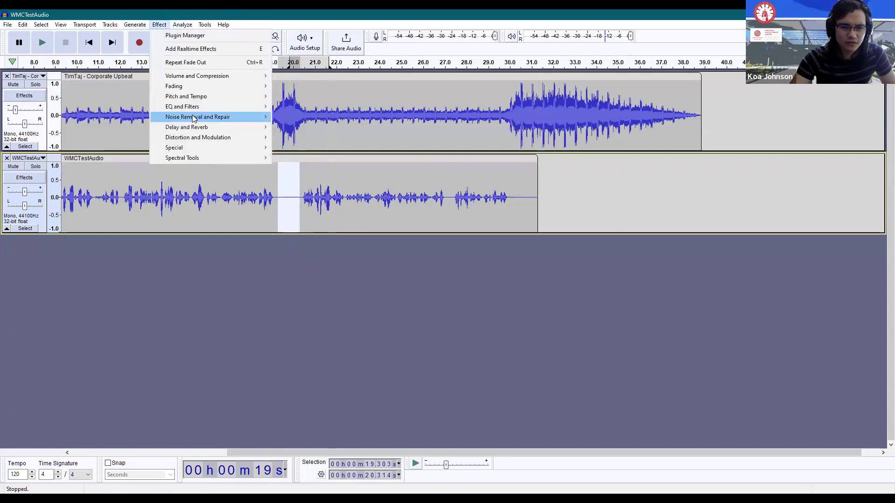
{"action": "mouse_move", "coordinate": [194, 117]}
{"action": "left_click", "coordinate": [315, 148]}
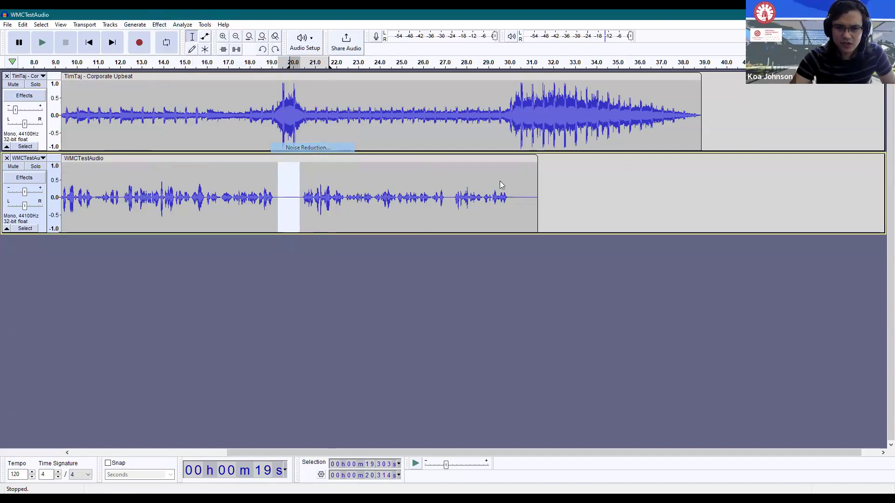
{"action": "left_click_drag", "start_coordinate": [452, 169], "coordinate": [650, 141]}
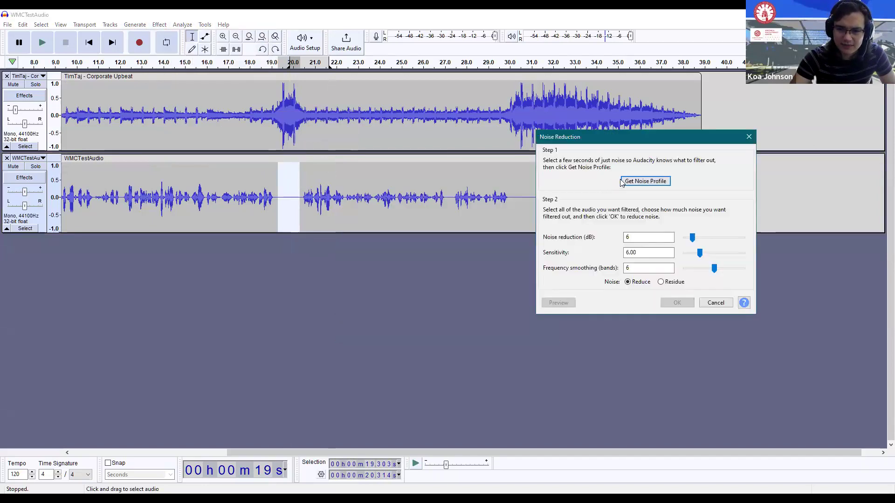
{"action": "left_click", "coordinate": [646, 181]}
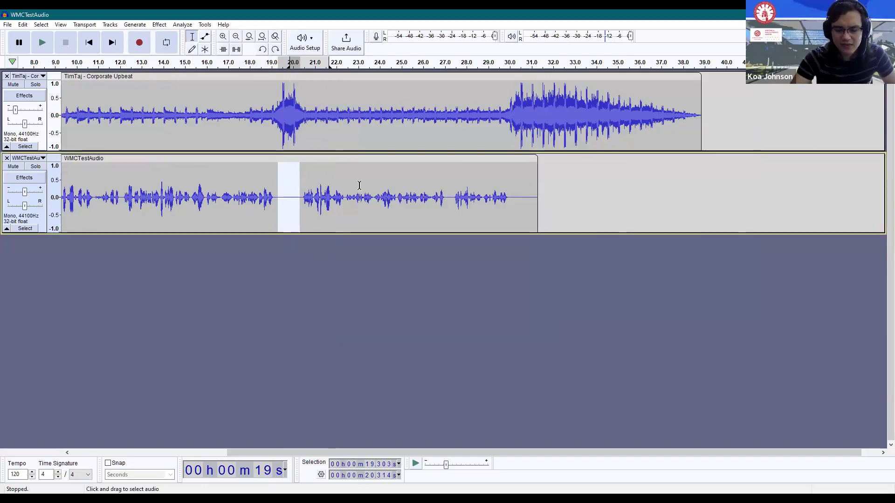
Apply Noise Reduction to the entire WMCTestAudio clip with 6 dB reduction, sensitivity 6.00 and 6 frequency smoothing bands
{"action": "left_click", "coordinate": [360, 186]}
{"action": "left_click_drag", "start_coordinate": [277, 200], "coordinate": [298, 198]}
{"action": "left_click", "coordinate": [333, 194]}
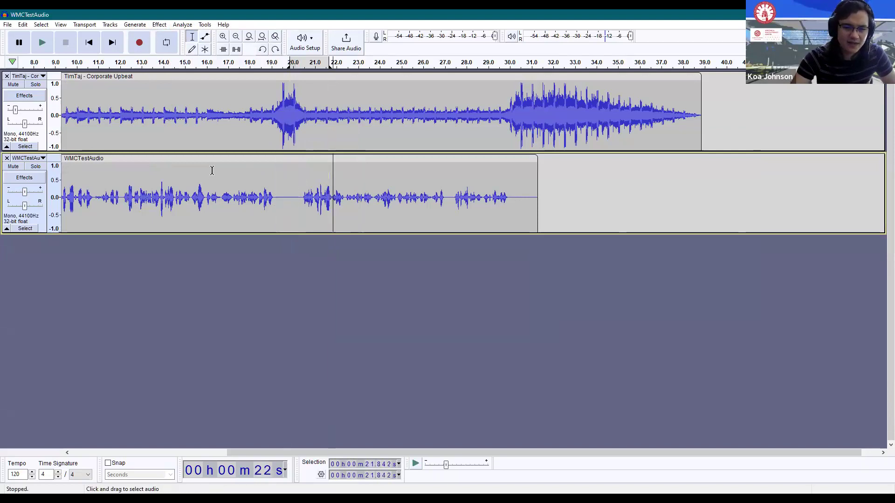
{"action": "left_click", "coordinate": [243, 156]}
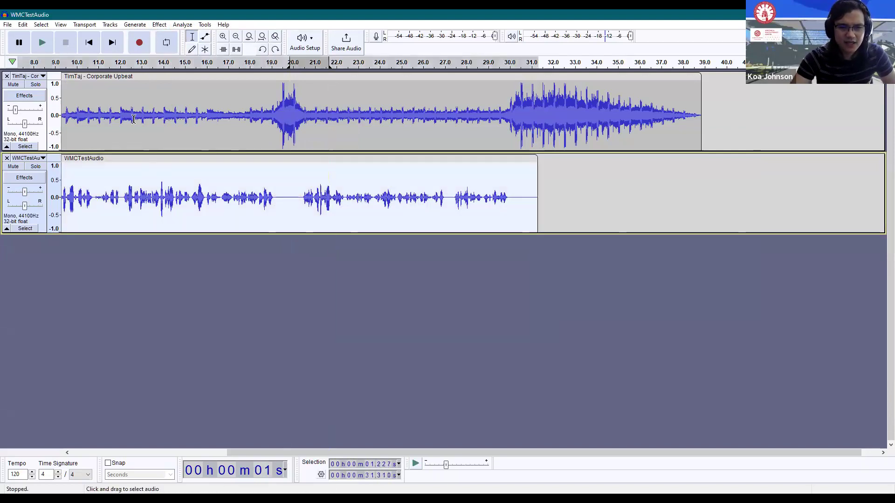
{"action": "left_click", "coordinate": [160, 24]}
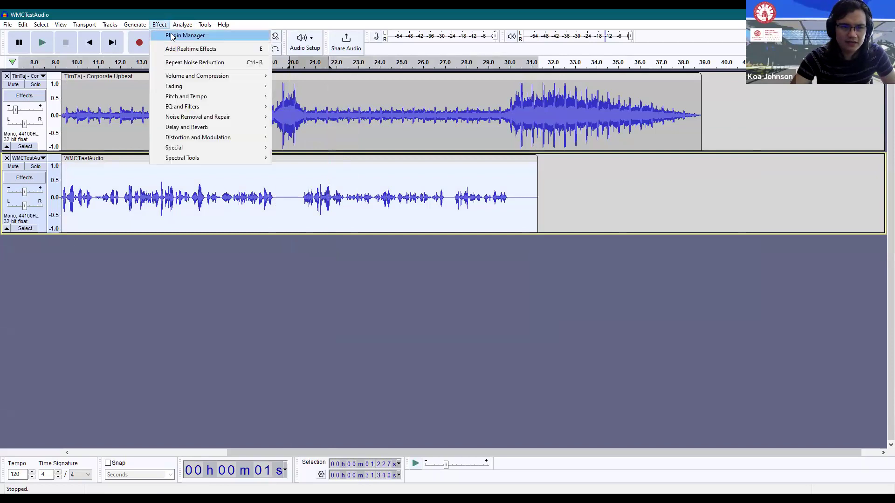
{"action": "mouse_move", "coordinate": [214, 117]}
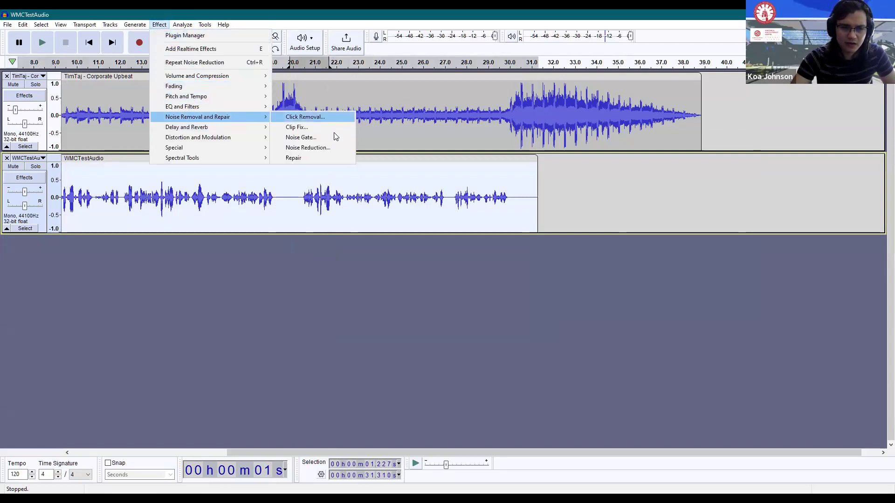
{"action": "left_click", "coordinate": [322, 147]}
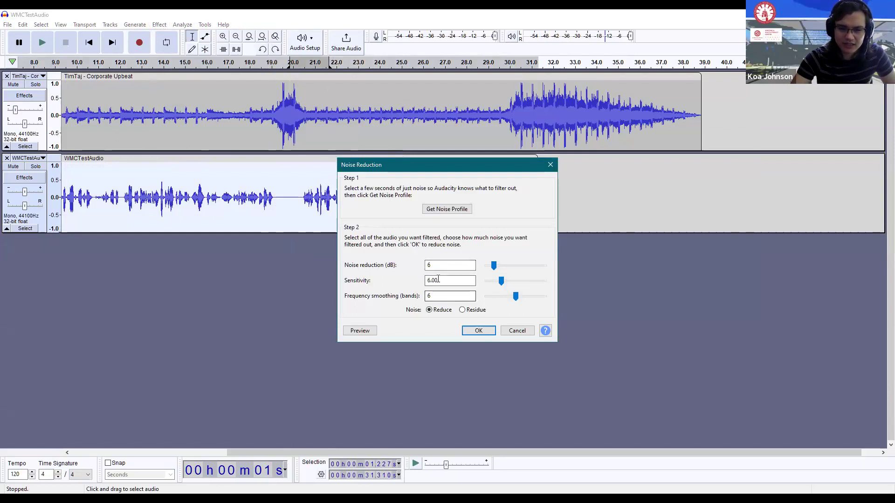
{"action": "left_click", "coordinate": [430, 264]}
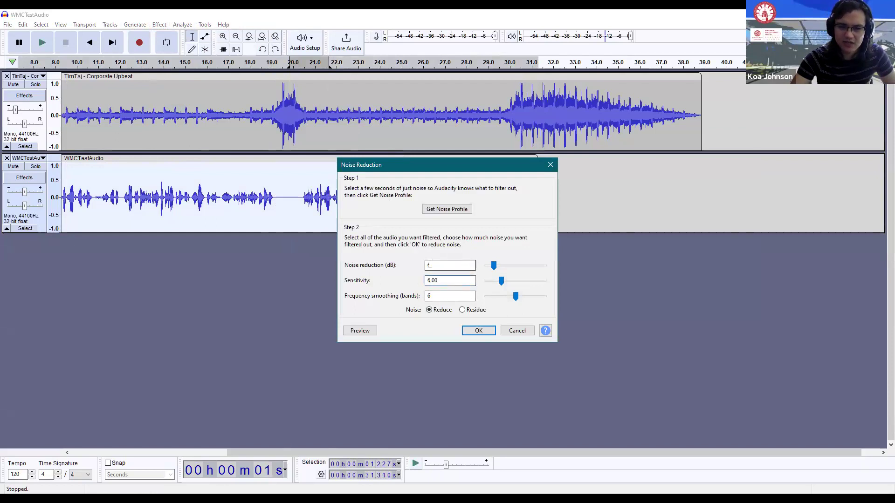
{"action": "left_click", "coordinate": [478, 330]}
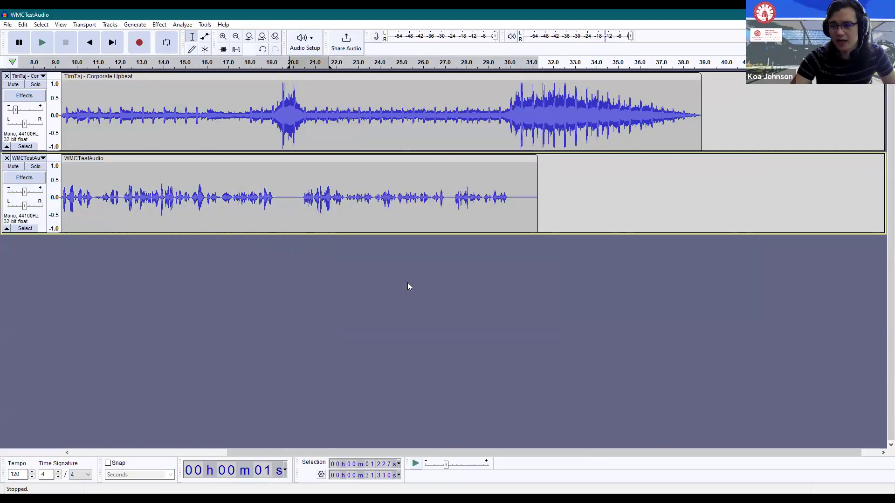
Capture a new noise profile from 19.281 to 20.250 s of the voice track and reapply Noise Reduction to the whole clip
{"action": "left_click_drag", "start_coordinate": [298, 202], "coordinate": [279, 204]}
{"action": "left_click", "coordinate": [159, 25]}
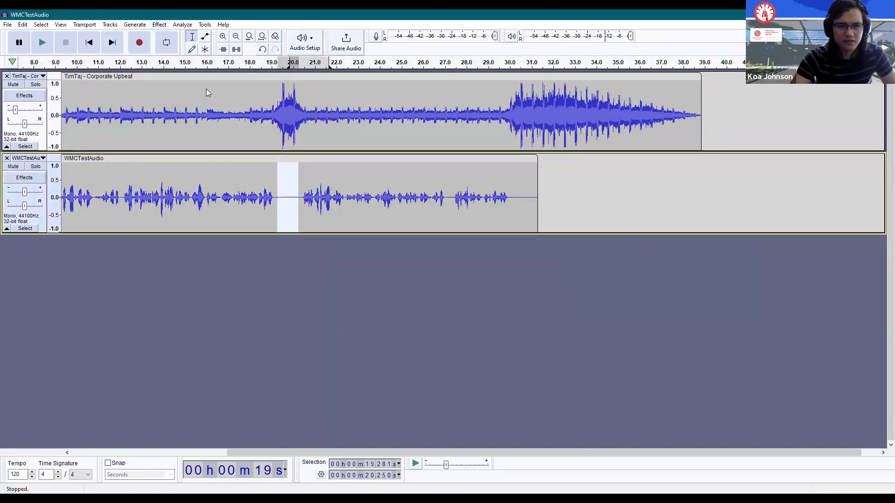
{"action": "left_click", "coordinate": [317, 147]}
{"action": "left_click", "coordinate": [444, 208]}
{"action": "left_click", "coordinate": [200, 158]}
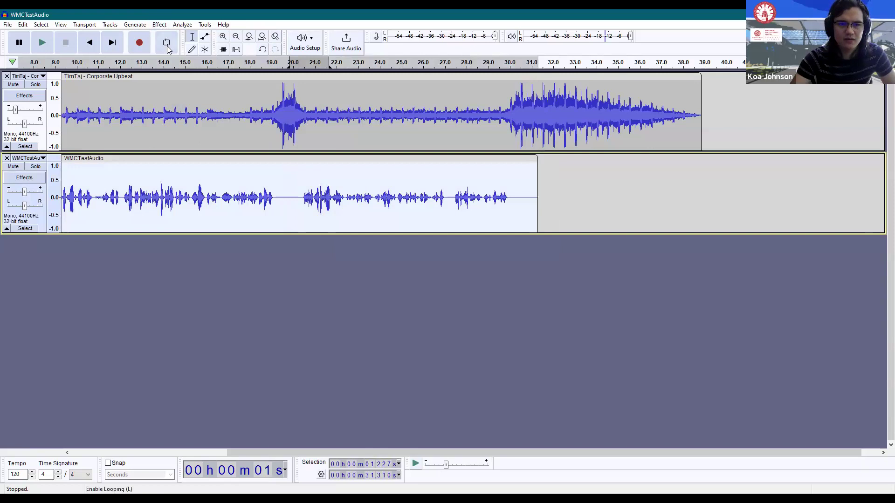
{"action": "left_click", "coordinate": [159, 24]}
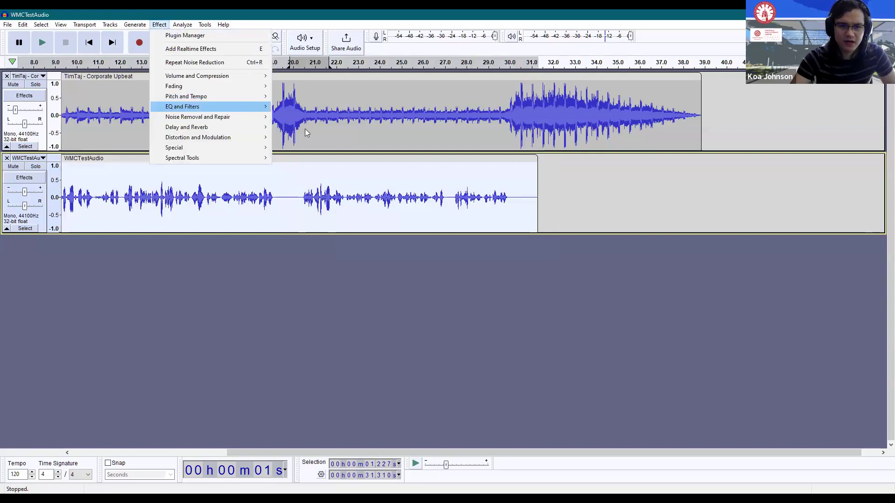
{"action": "left_click", "coordinate": [317, 146]}
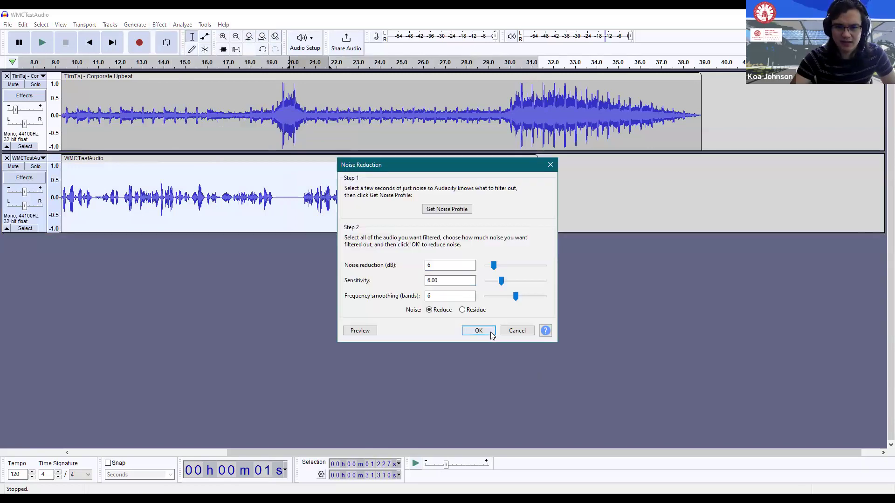
{"action": "left_click", "coordinate": [491, 333]}
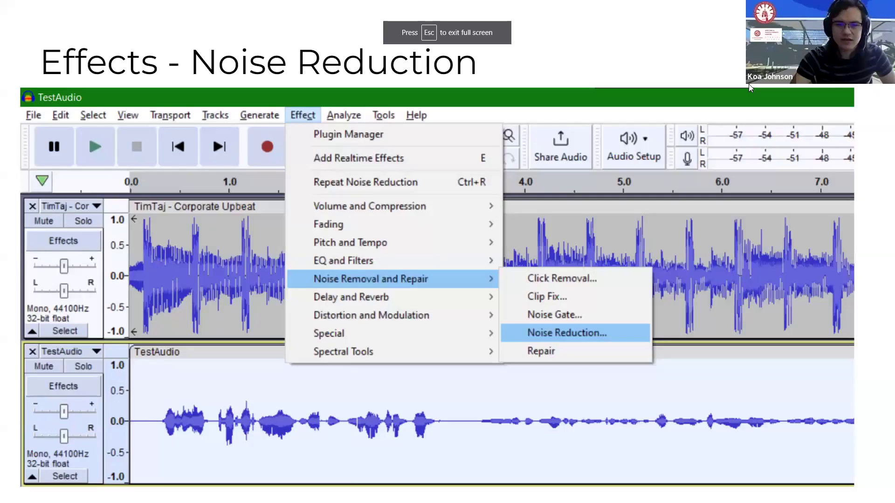
Present the Effects - Compressor slide about compressing the entire audio, and leave the slideshow
{"action": "key", "text": "Right"}
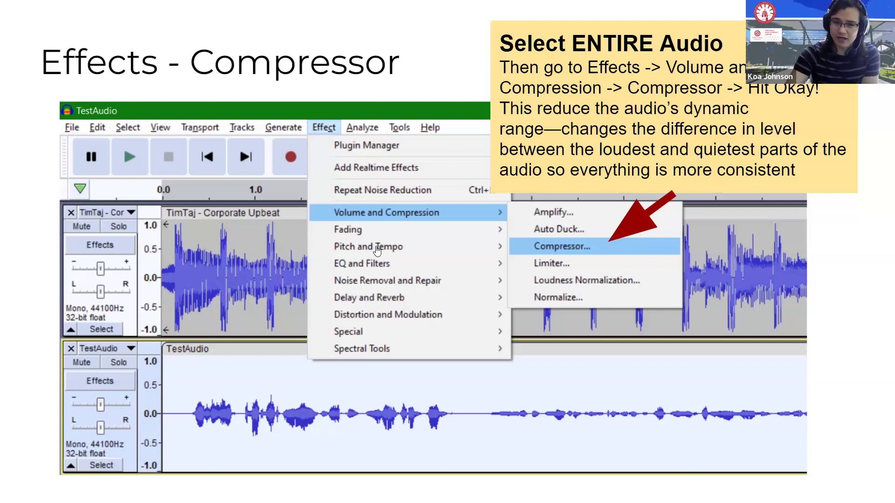
{"action": "key", "text": "Right"}
{"action": "key", "text": "Left"}
{"action": "key", "text": "Left"}
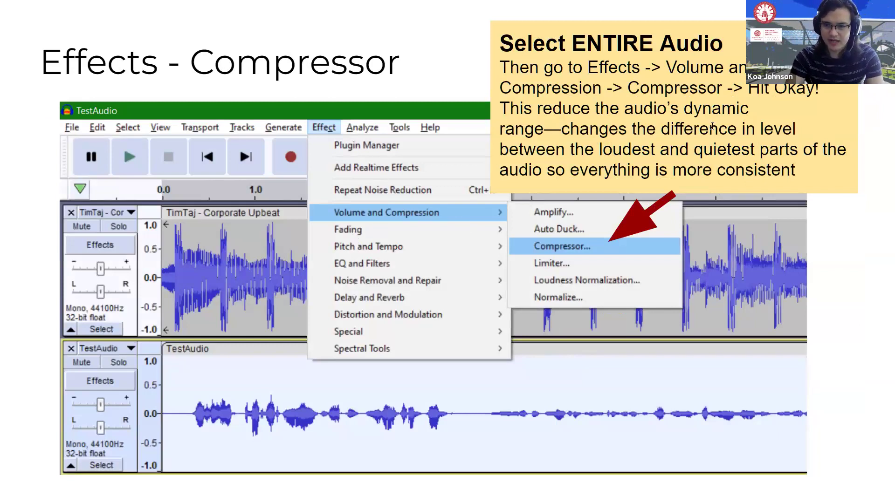
{"action": "key", "text": "Escape"}
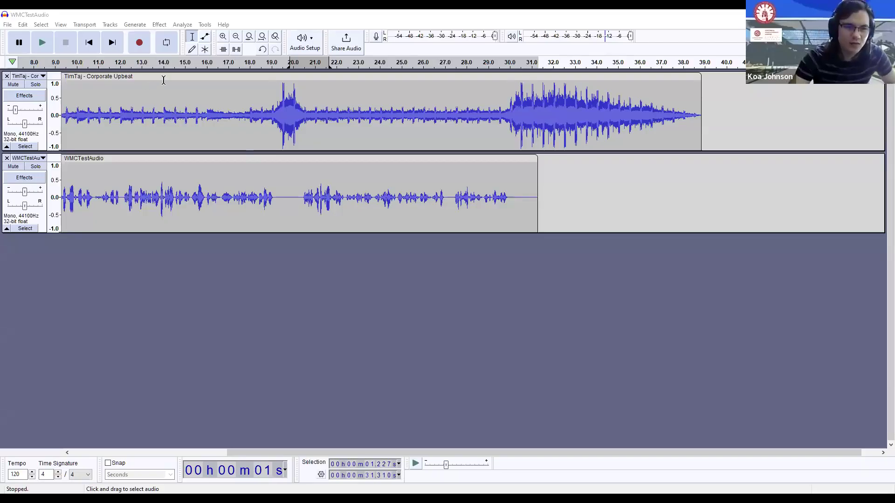
Try the Compressor on the entire WMCTestAudio clip with threshold -12 dB, noise floor -40 dB and ratio 2:1, and undo it
{"action": "left_click", "coordinate": [305, 159]}
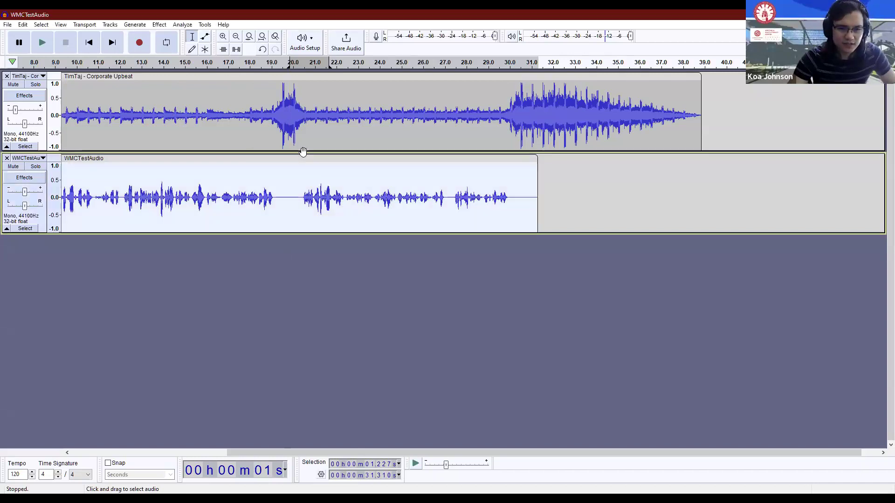
{"action": "left_click", "coordinate": [159, 24]}
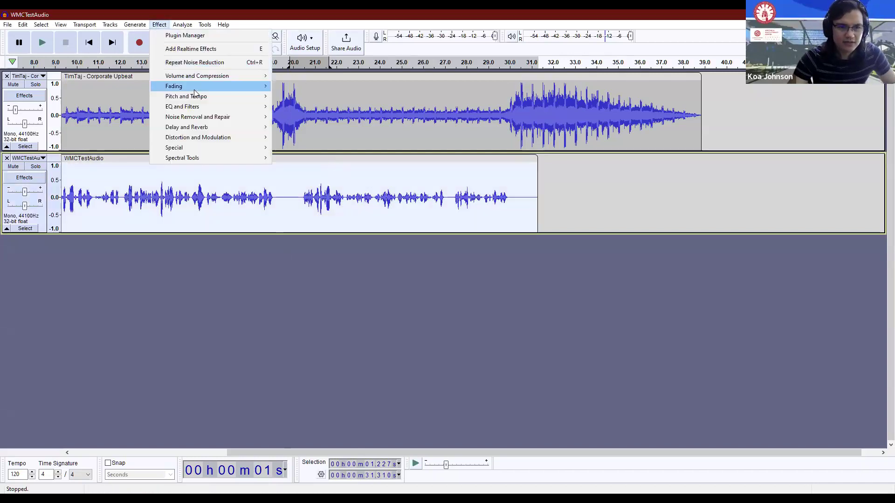
{"action": "mouse_move", "coordinate": [203, 82]}
{"action": "left_click", "coordinate": [323, 96]}
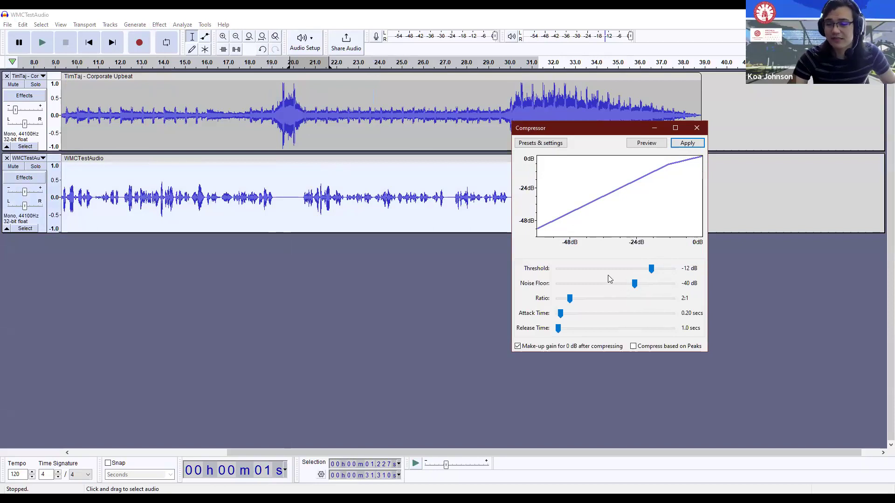
{"action": "left_click", "coordinate": [688, 143]}
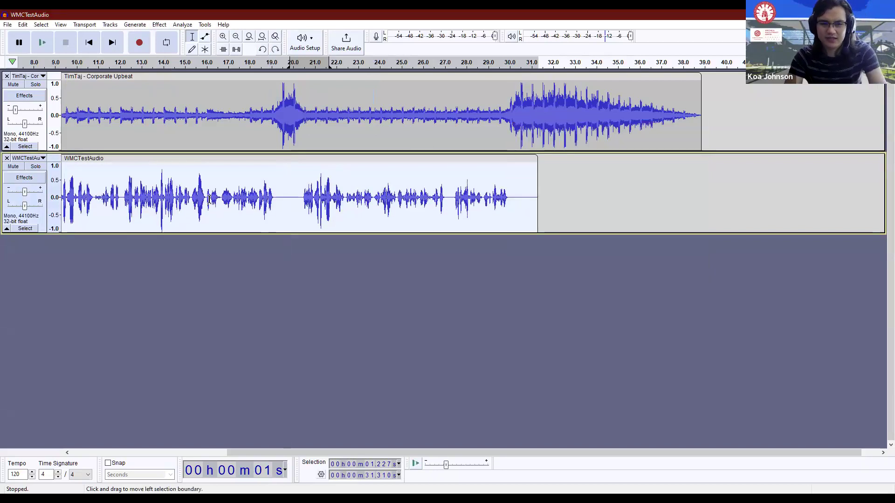
{"action": "key", "text": "ctrl+z"}
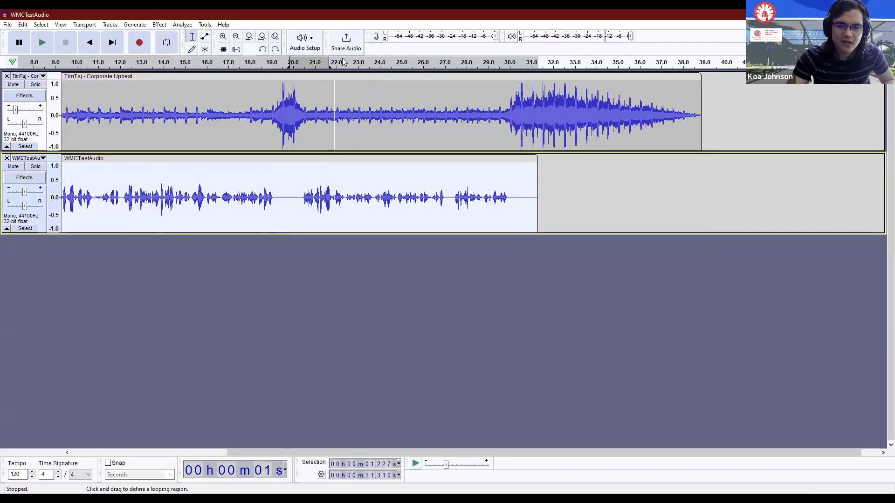
Run the Compressor on the selected voice clip a second time to demonstrate the change, and undo it
{"action": "left_click", "coordinate": [159, 24]}
{"action": "left_click", "coordinate": [322, 95]}
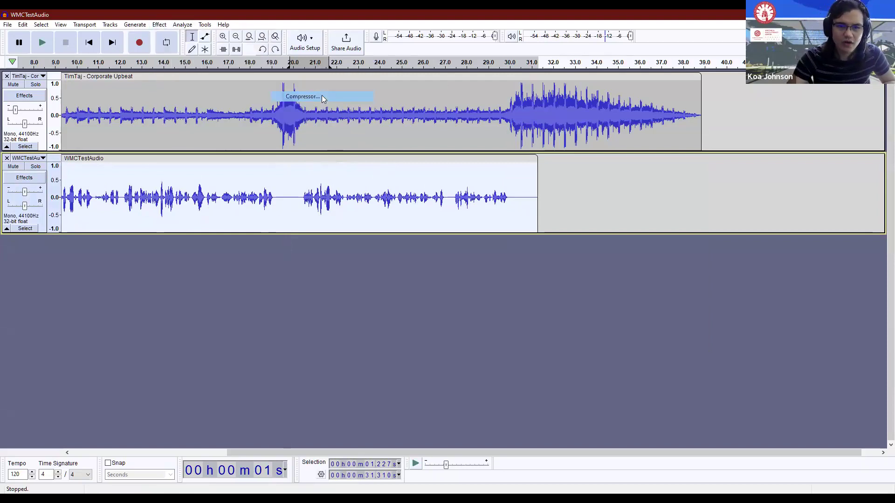
{"action": "left_click", "coordinate": [527, 156]}
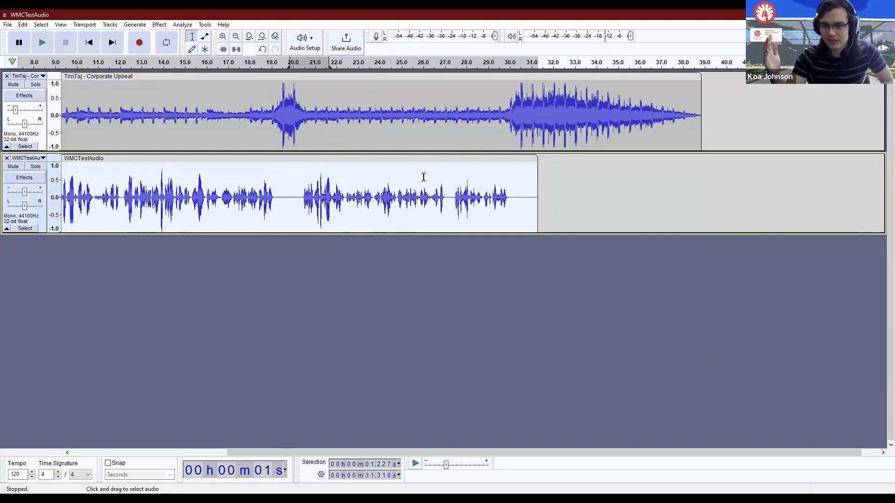
{"action": "key", "text": "ctrl+z"}
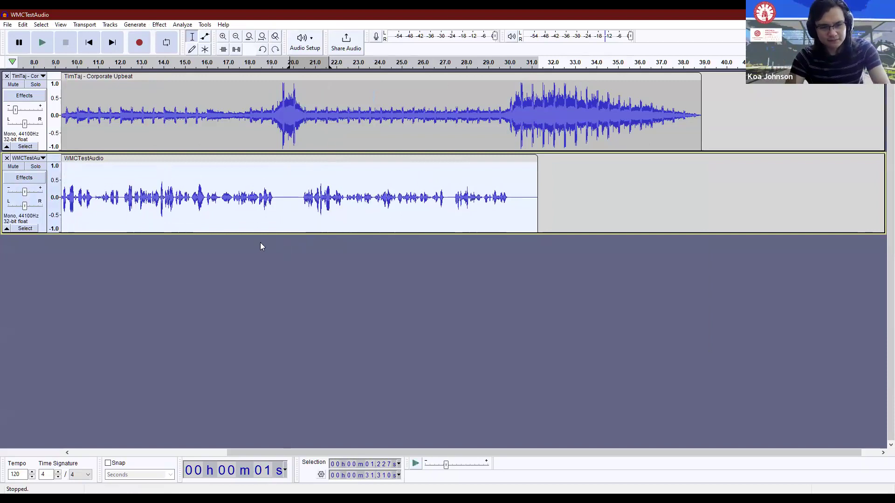
Compress the entire WMCTestAudio voice clip, from 1.227 to 31.310 s, with the Compressor's existing settings
{"action": "left_click_drag", "start_coordinate": [445, 451], "coordinate": [262, 426]}
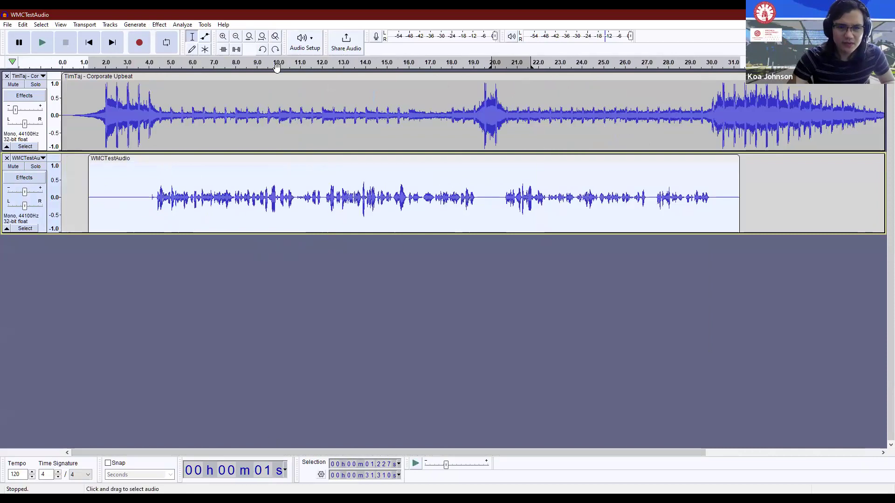
{"action": "left_click", "coordinate": [156, 26]}
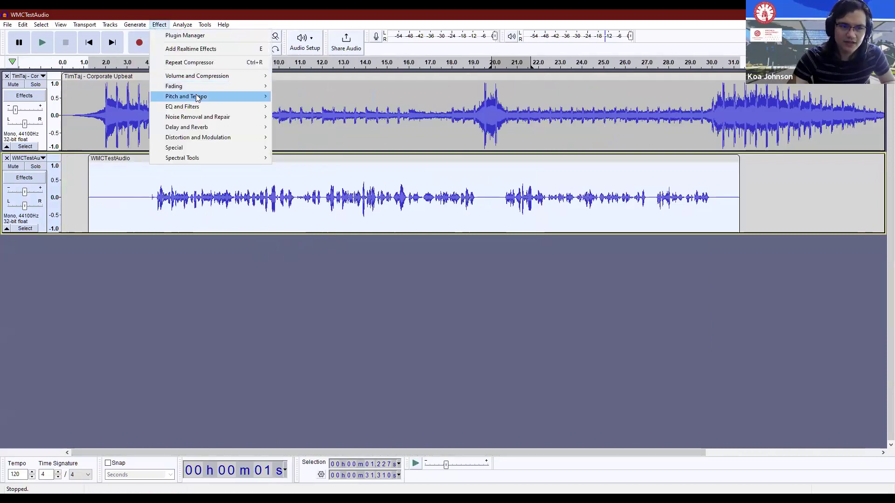
{"action": "left_click", "coordinate": [336, 96]}
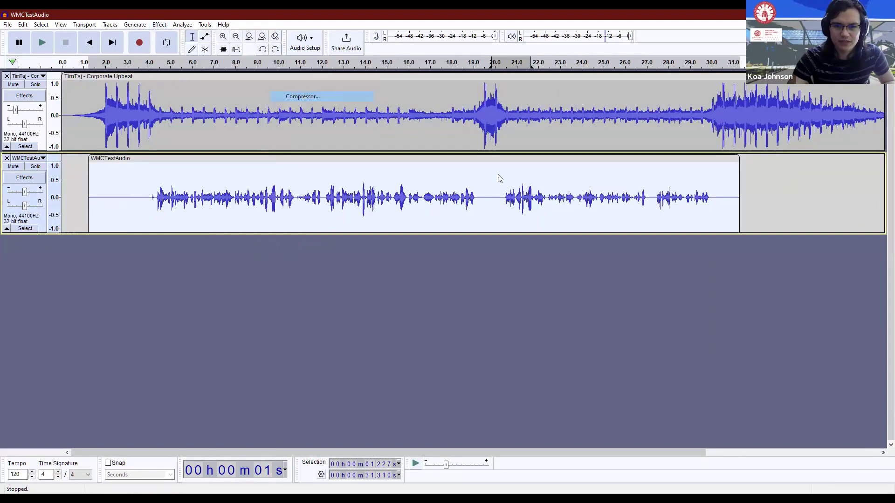
{"action": "left_click", "coordinate": [521, 156]}
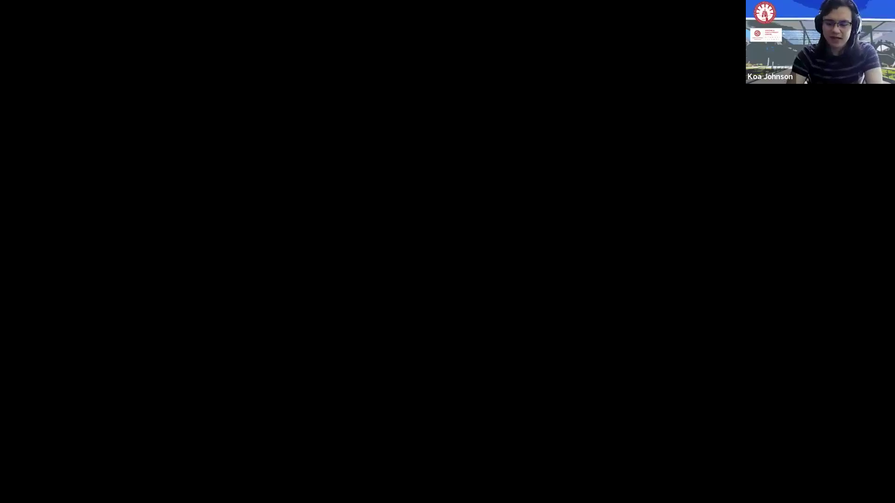
Switch to the slideshow and present the Practice! (Handout) slide with the WMC pitch editing exercise
{"action": "key", "text": "Right"}
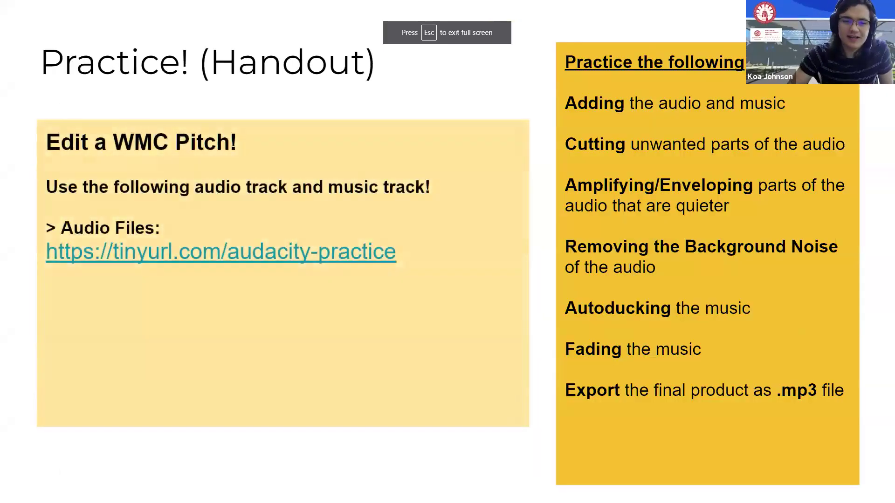